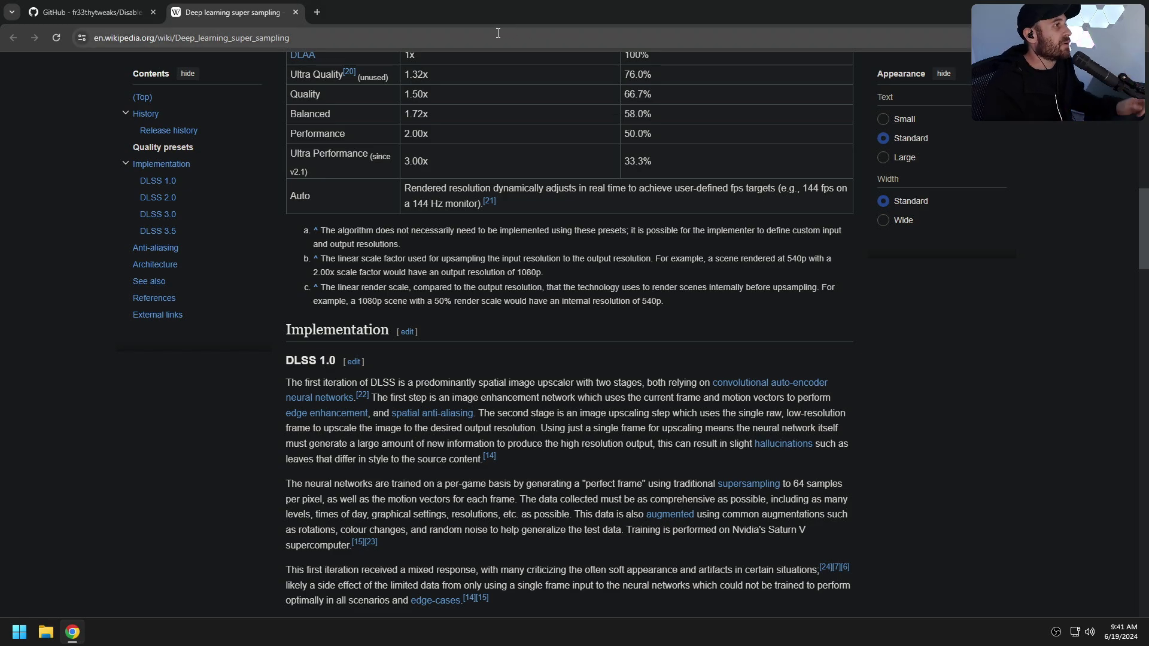
Step: Close the Wikipedia DLSS article and review the Standard Method, Advanced Method, Note and Revert sections of the README
click(294, 13)
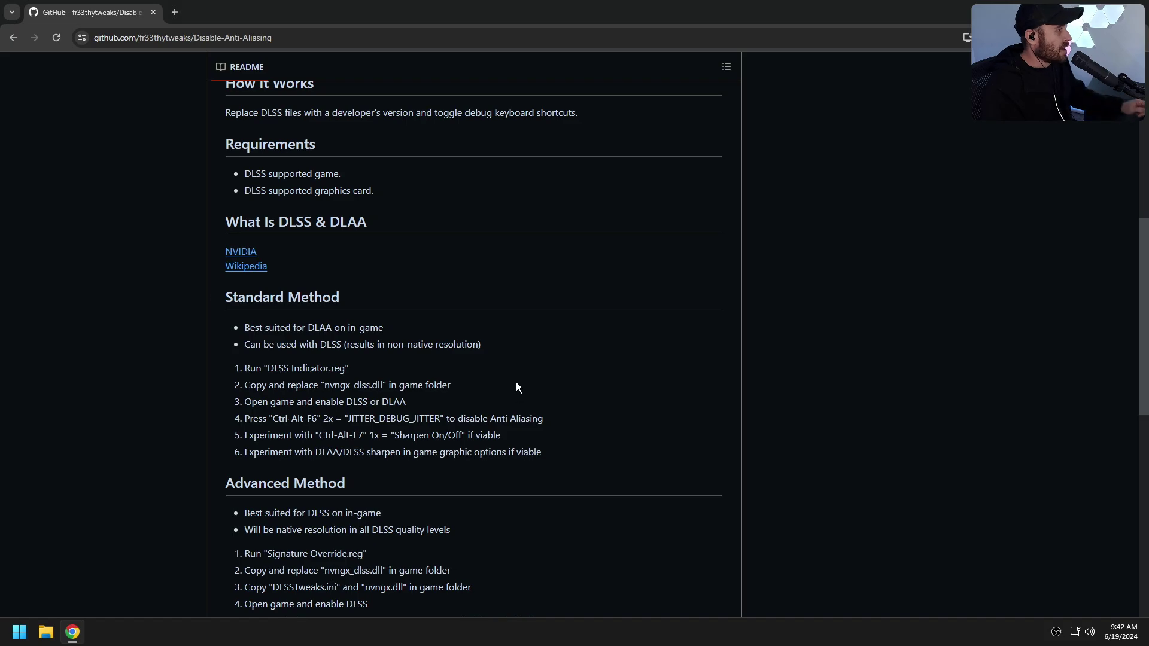
drag(342, 299, 233, 298)
drag(355, 486, 242, 483)
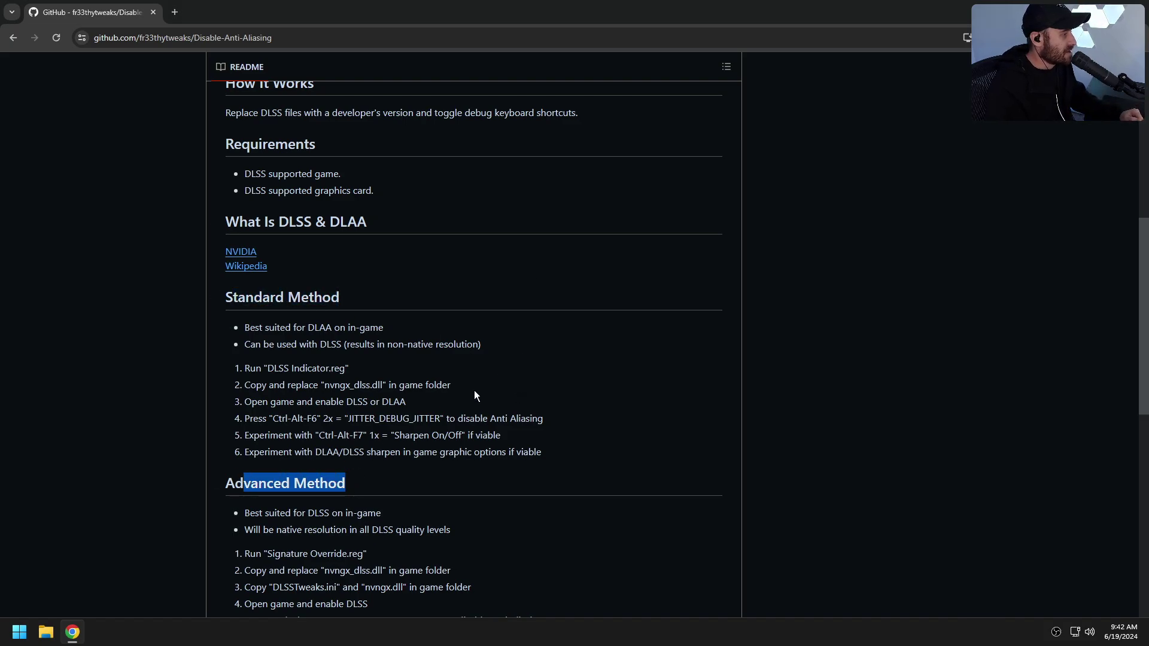
scroll(477, 397, down, 7)
scroll(573, 324, down, 3)
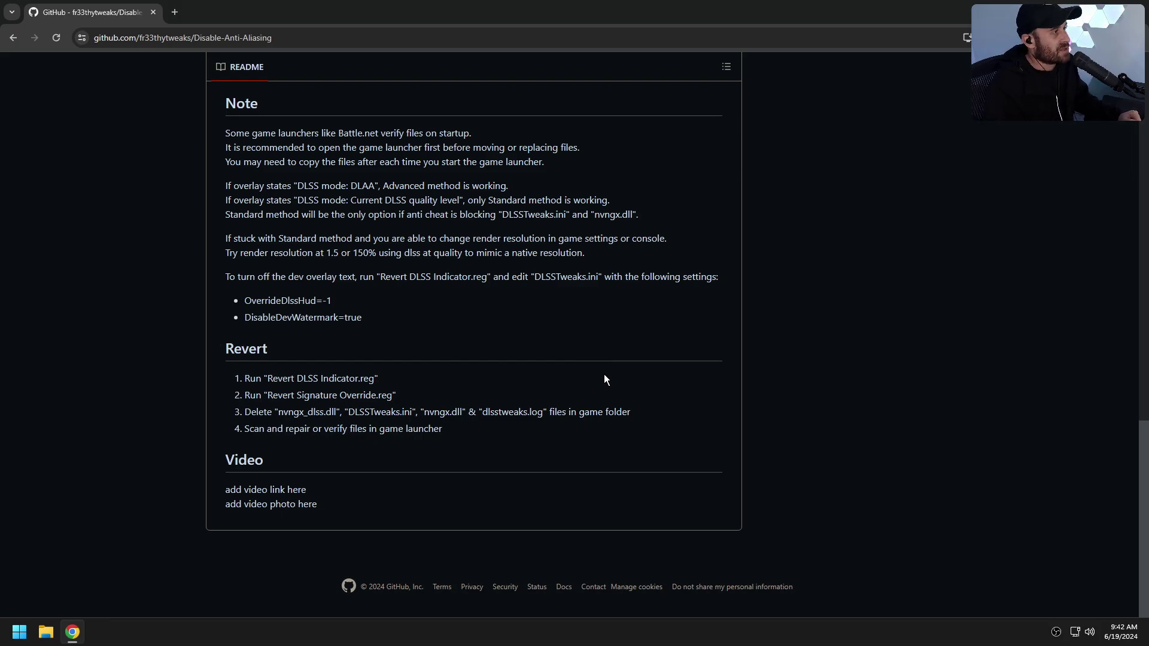
scroll(736, 339, up, 20)
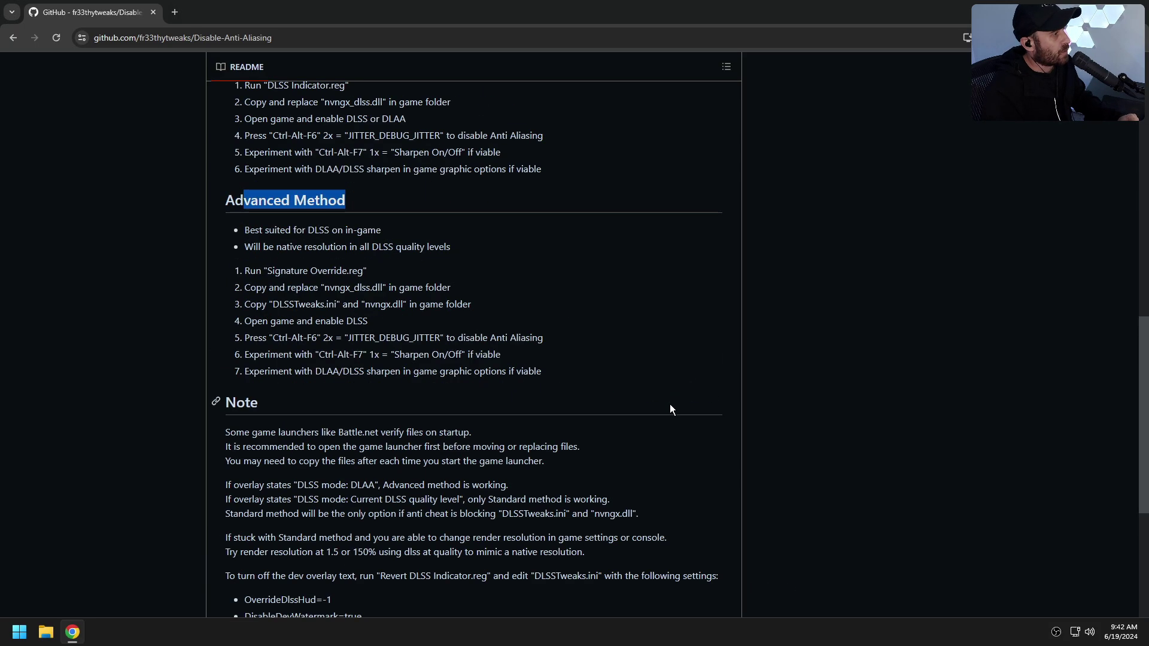
Step: Download the Disable-Anti-Aliasing repository as a ZIP and extract it in the Downloads folder
click(711, 185)
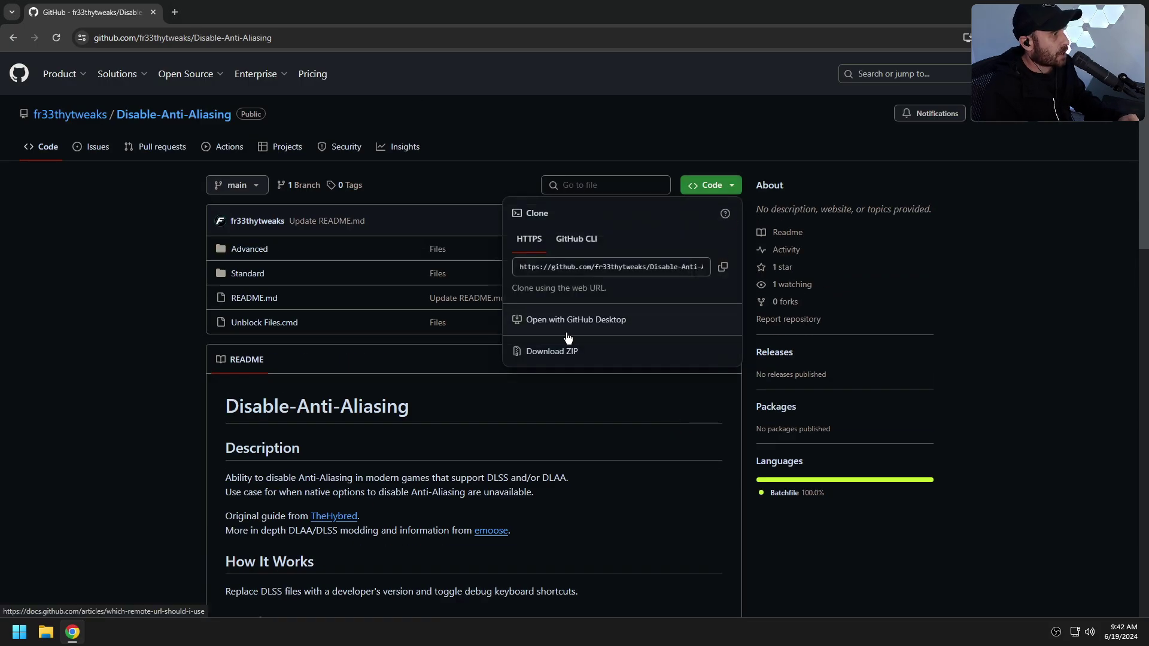
click(554, 351)
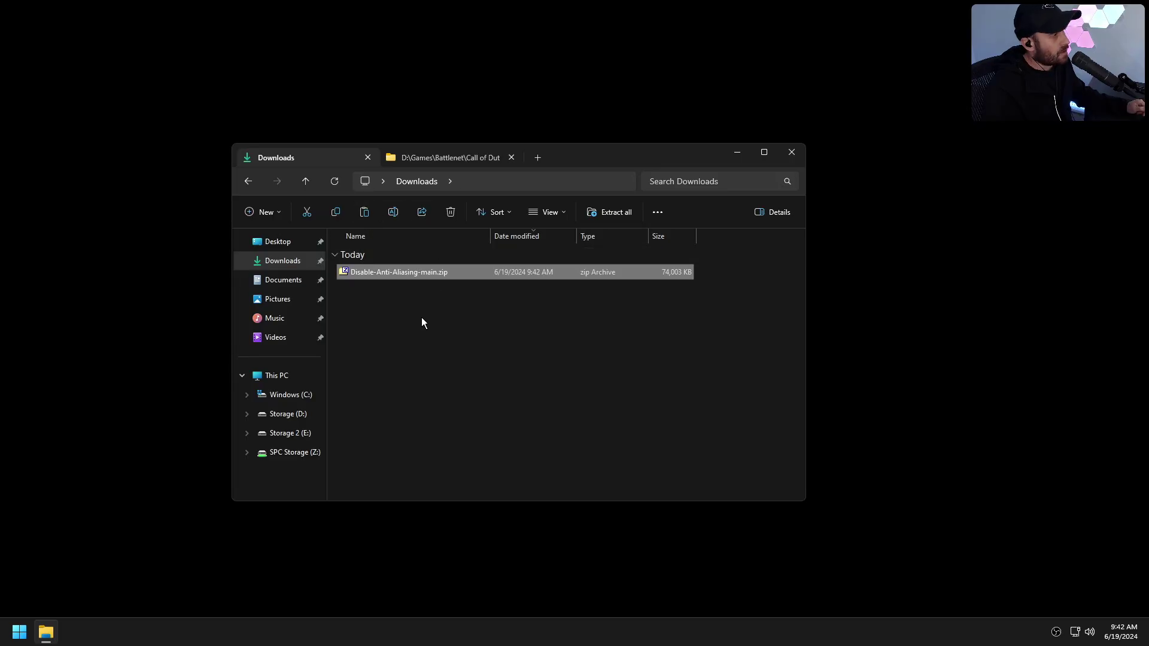
right_click(400, 275)
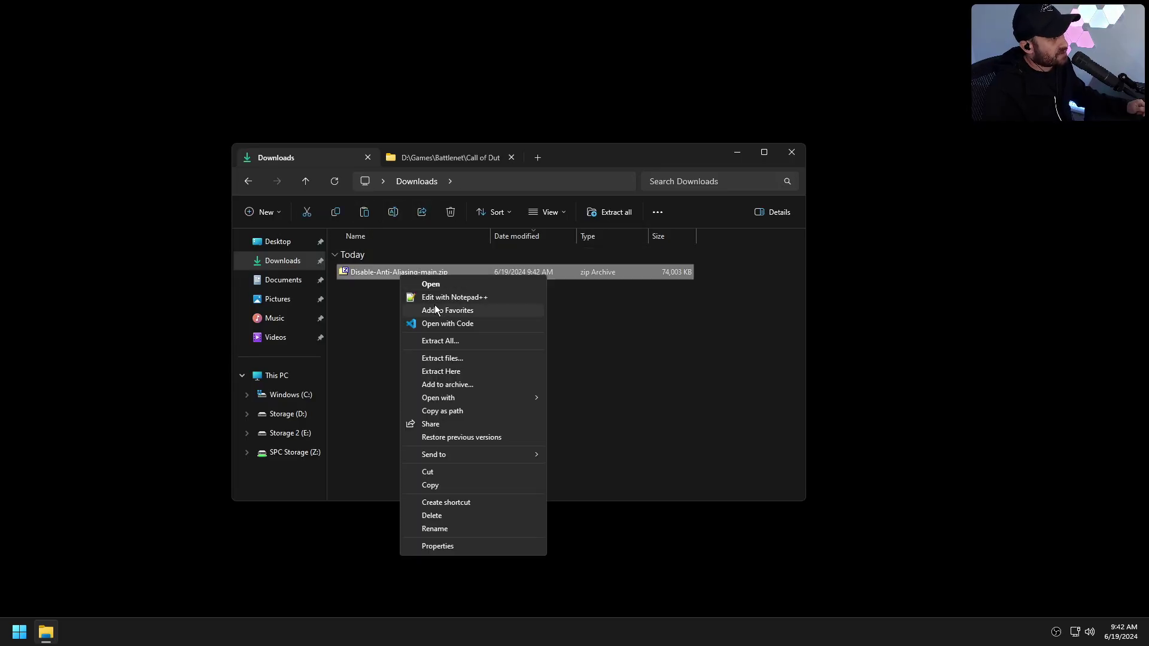
click(451, 371)
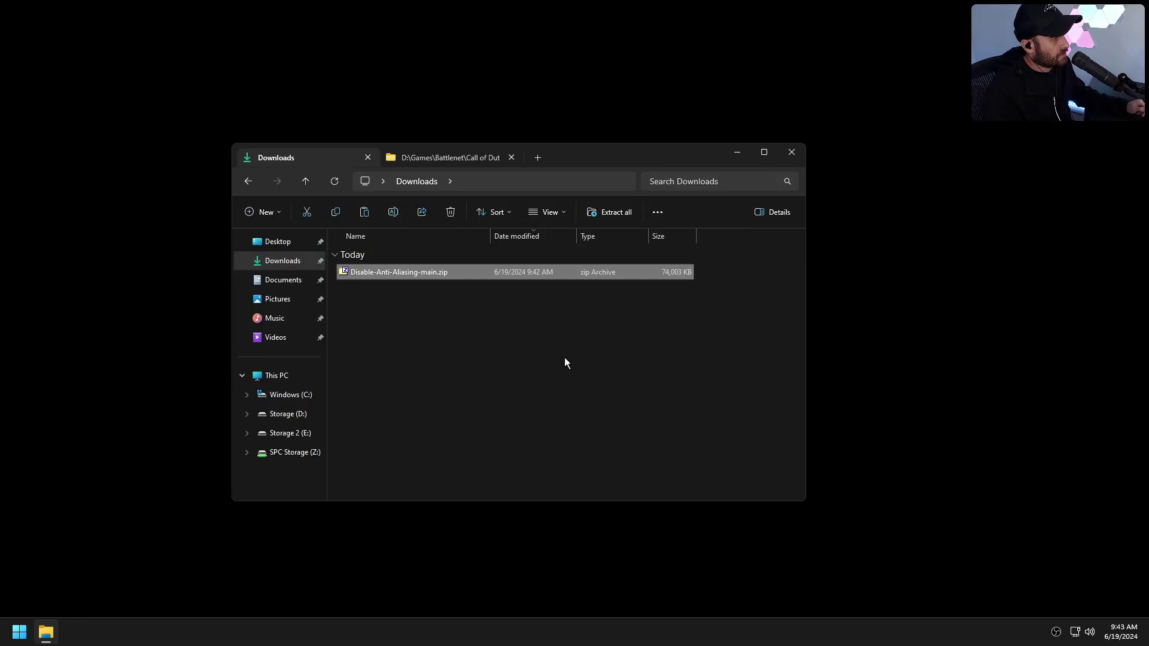
Step: Run Unblock Files.cmd from the extracted Disable-Anti-Aliasing-main folder and dismiss its console window
double_click(408, 294)
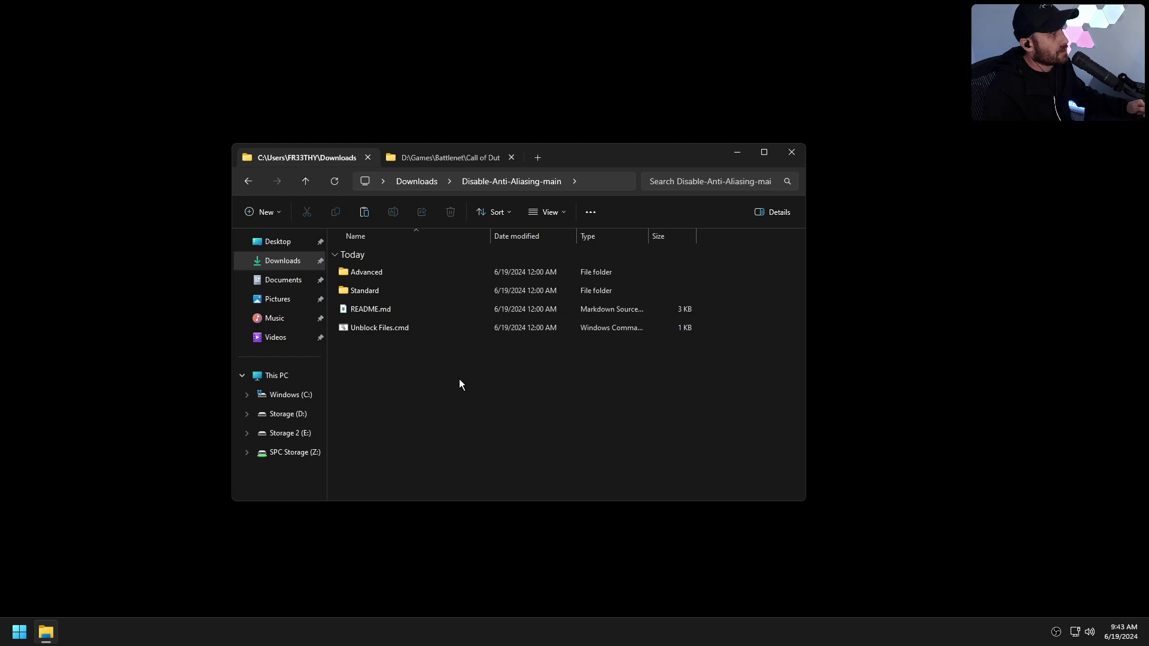
double_click(411, 328)
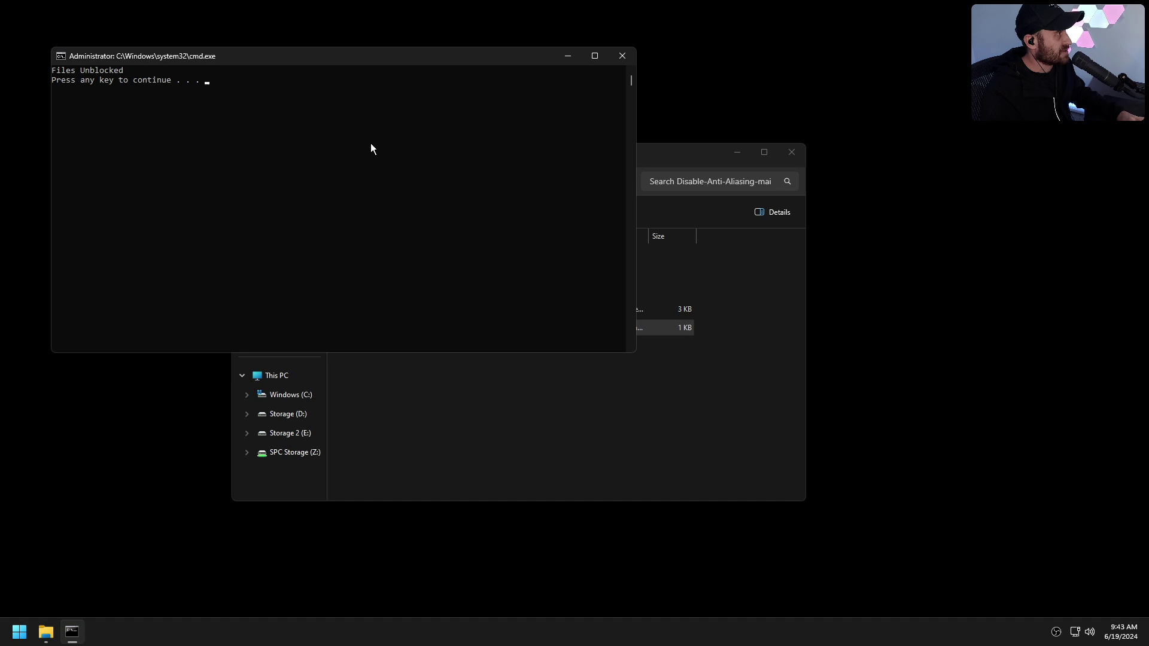
key(Return)
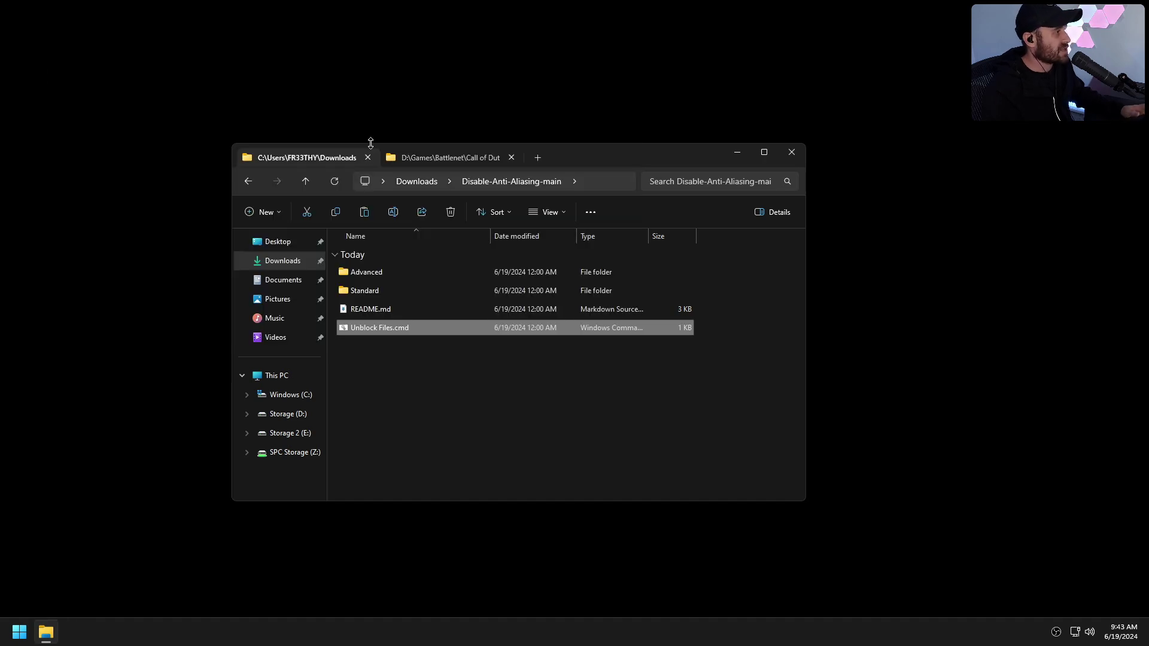
click(384, 353)
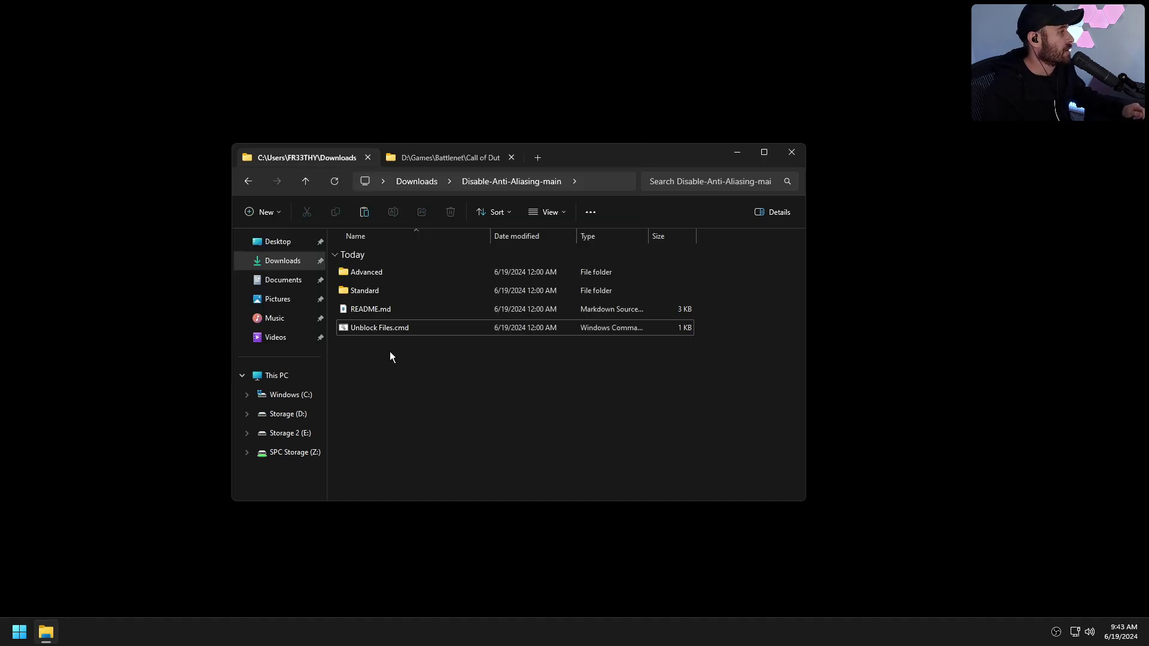
Step: Check the detailed file properties of nvngx_dlss.dll in the Standard folder
click(384, 291)
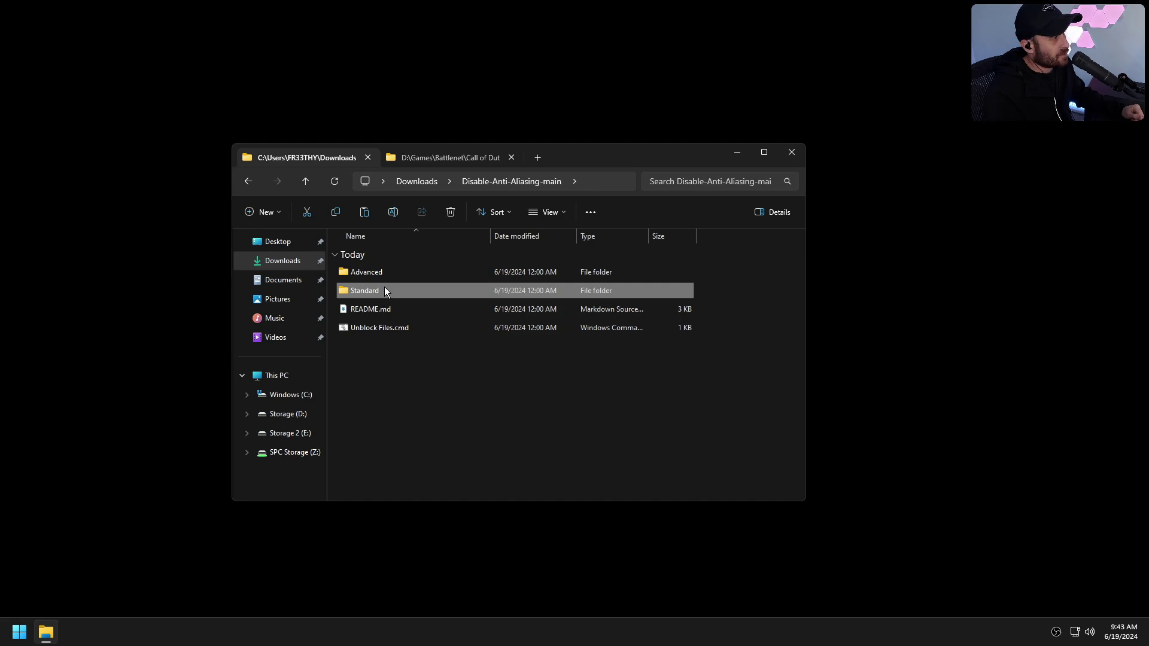
double_click(385, 291)
right_click(384, 290)
click(479, 538)
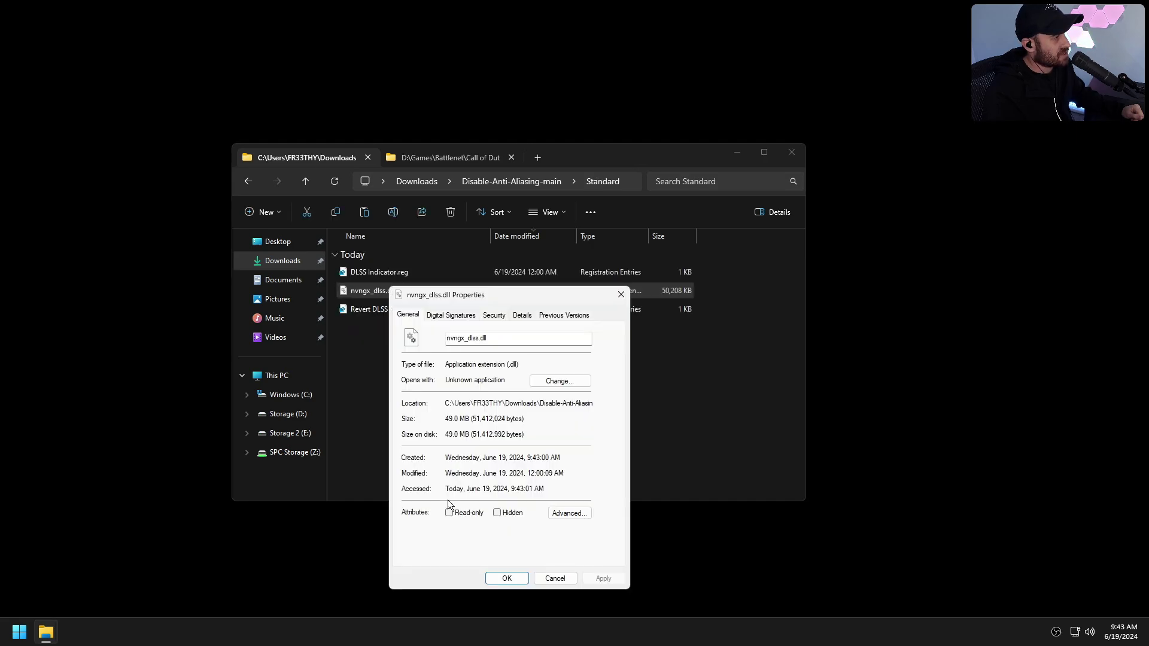
click(522, 315)
drag(533, 297, 733, 207)
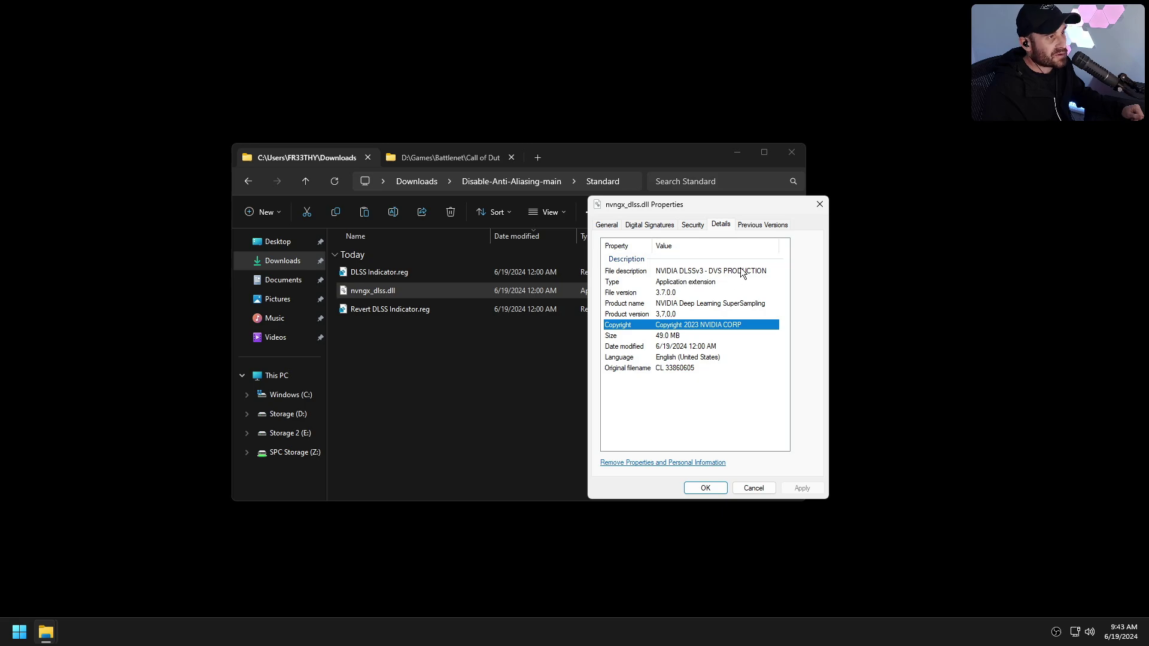
click(819, 204)
Step: Inspect DLSSTweaks.ini, nvngx.dll and nvngx_dlss.dll in the Advanced folder
click(248, 181)
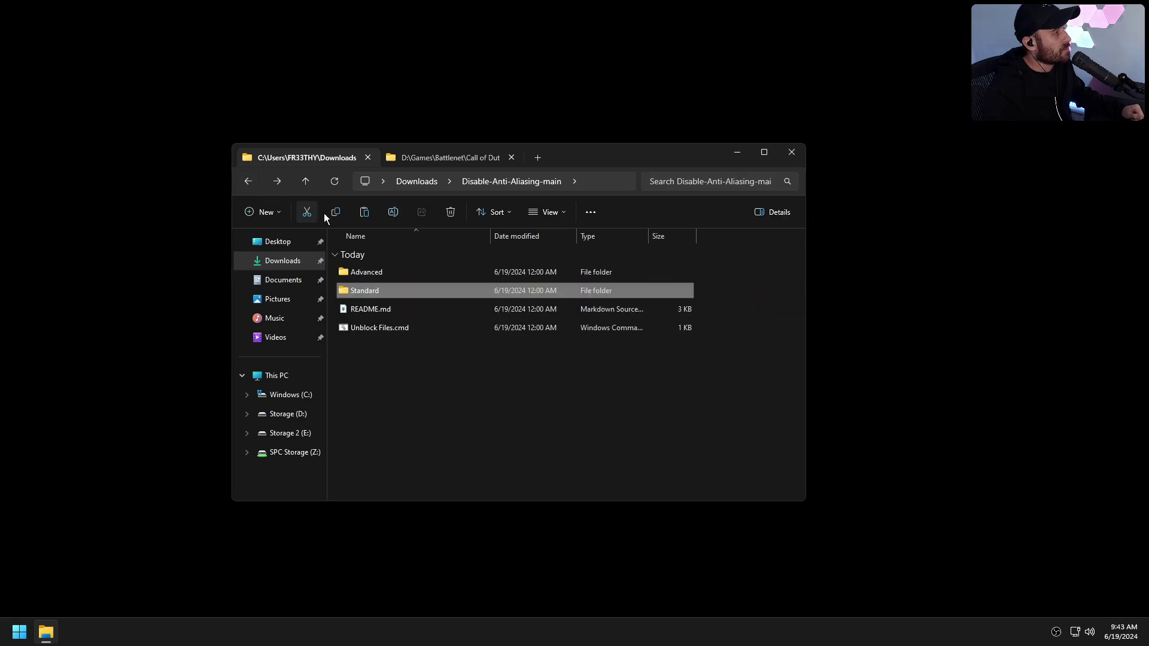
double_click(381, 270)
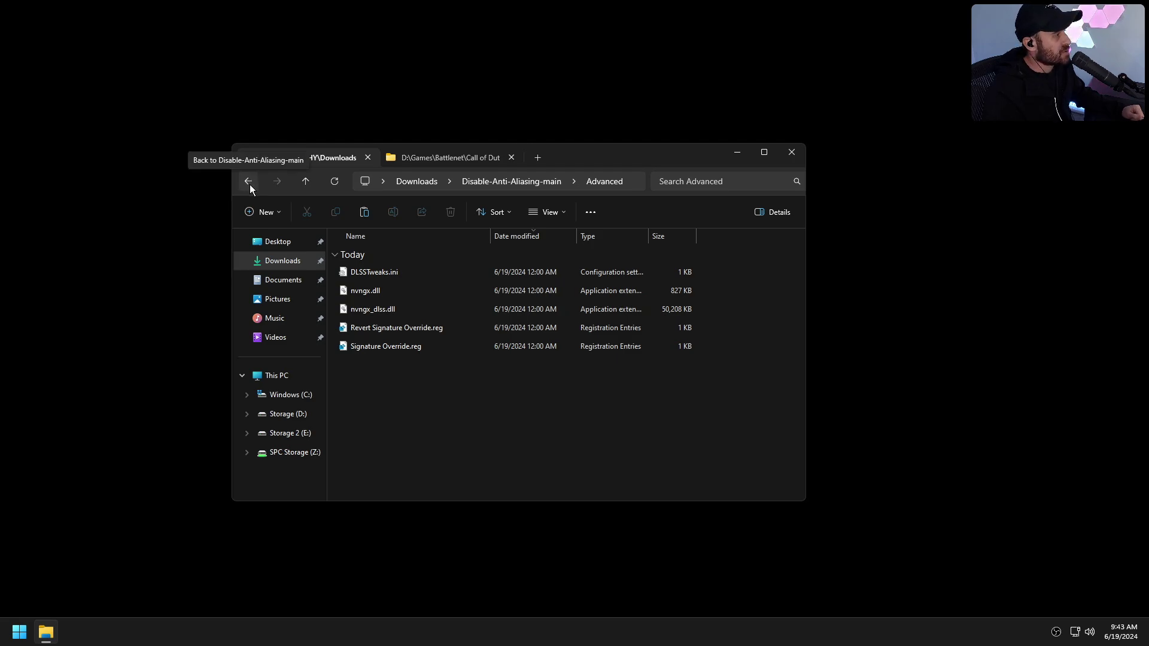
click(375, 273)
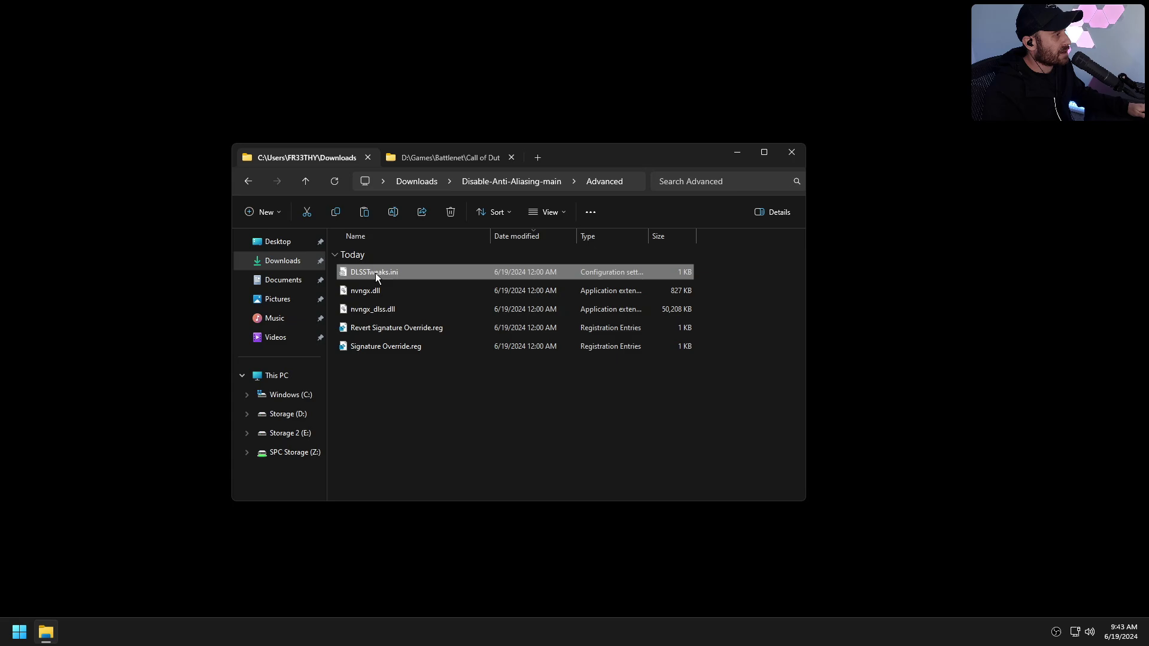
ctrl+click(375, 292)
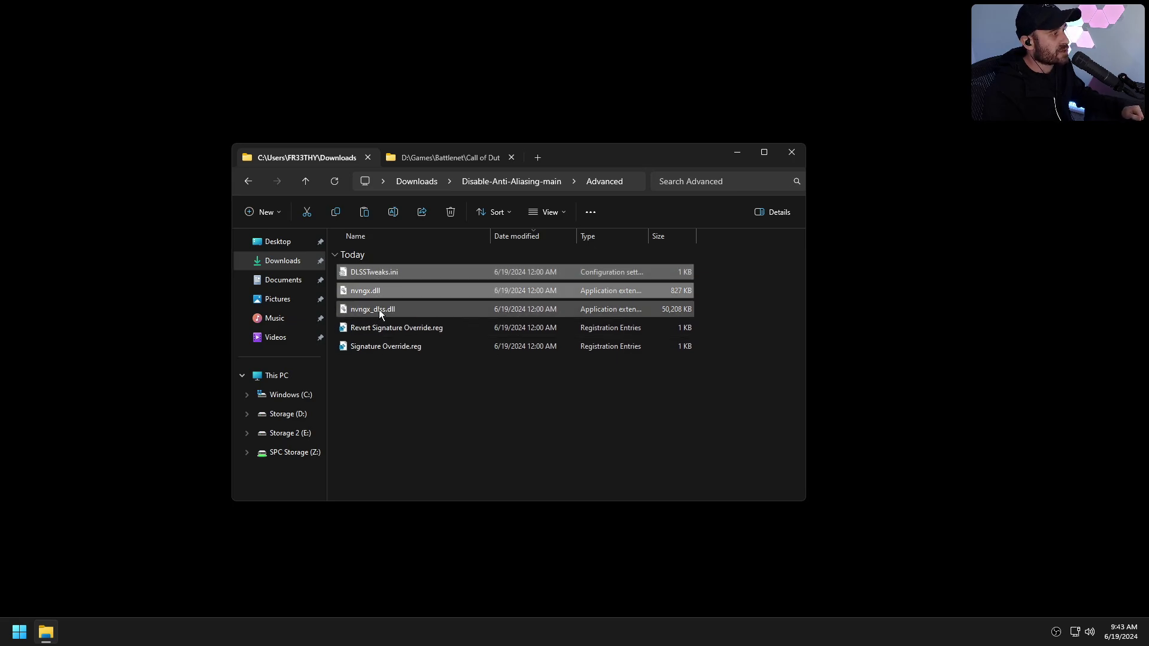
click(378, 310)
Step: Merge DLSS Indicator.reg from the Standard folder into the registry
click(252, 182)
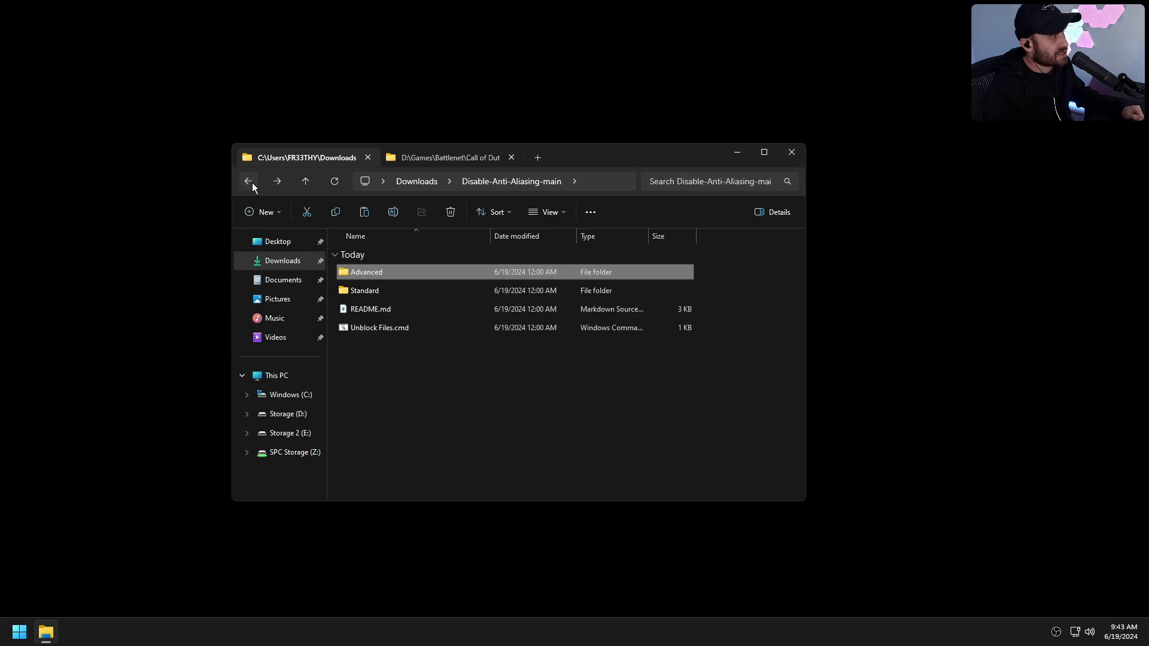
double_click(394, 290)
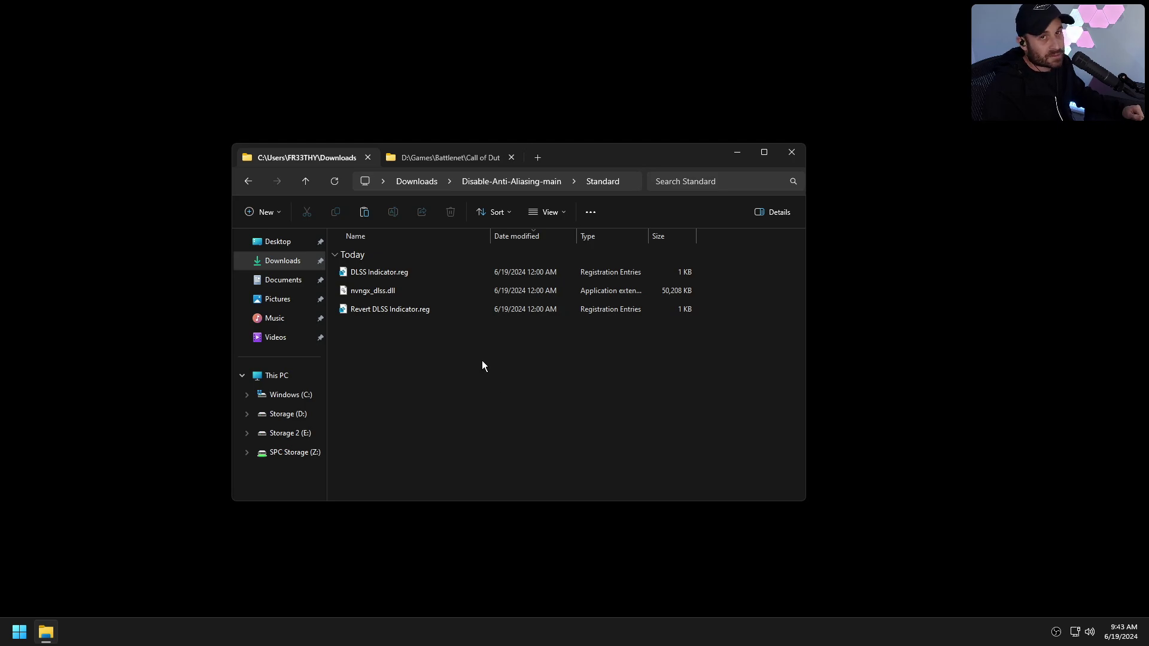
double_click(379, 272)
click(661, 331)
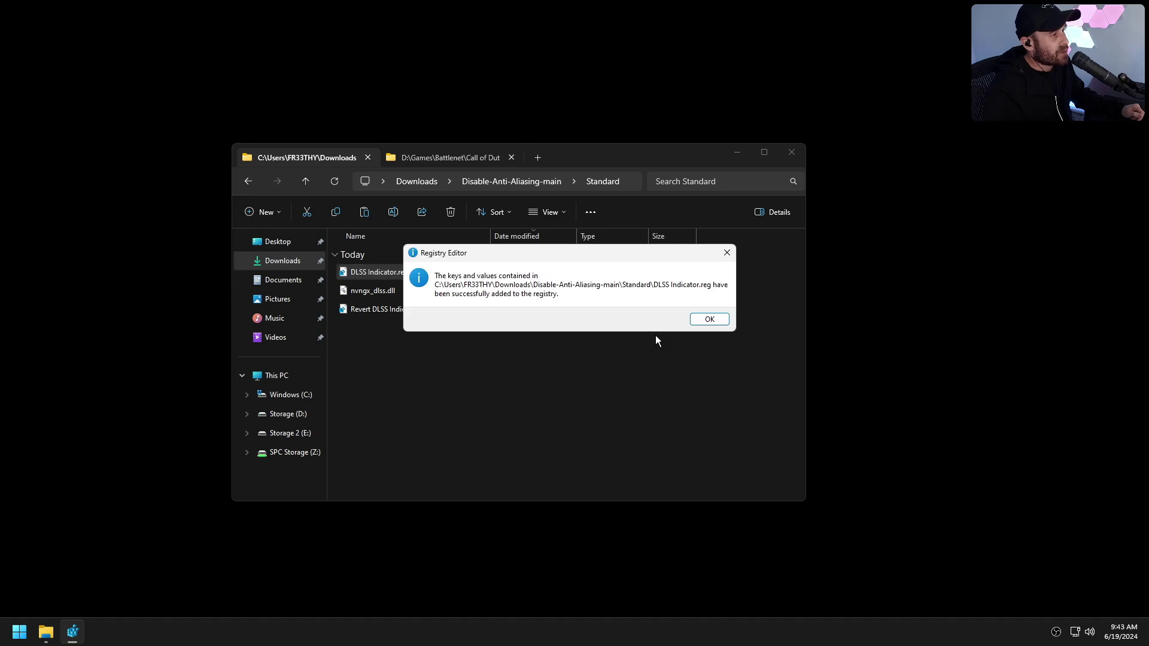
click(708, 321)
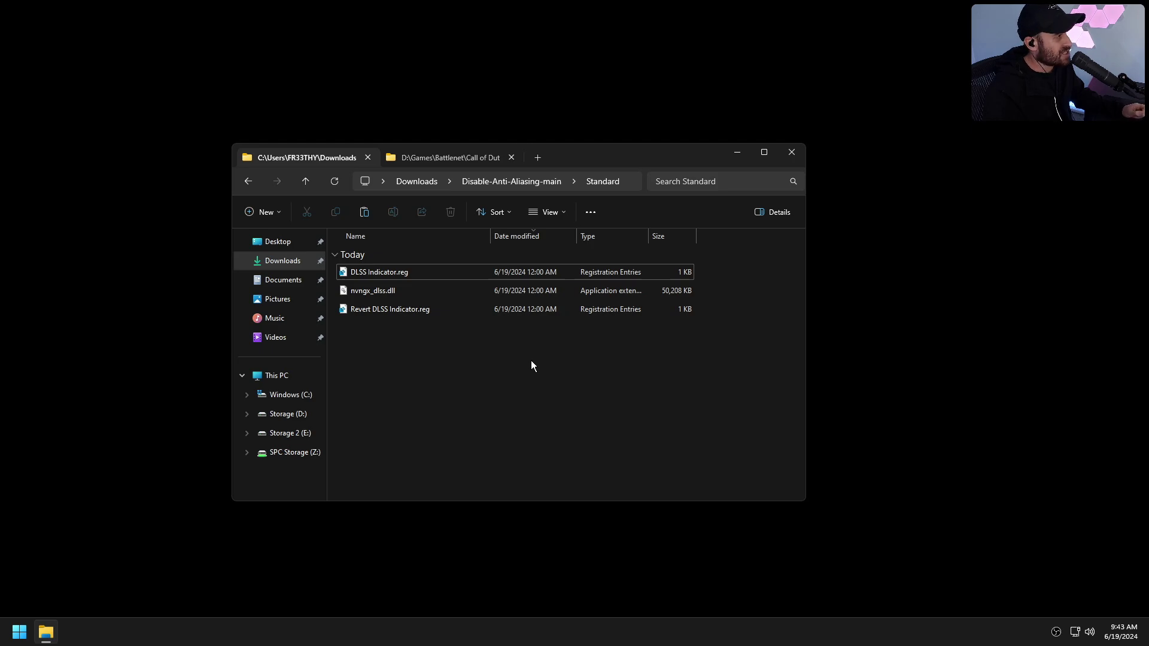
click(399, 293)
click(429, 358)
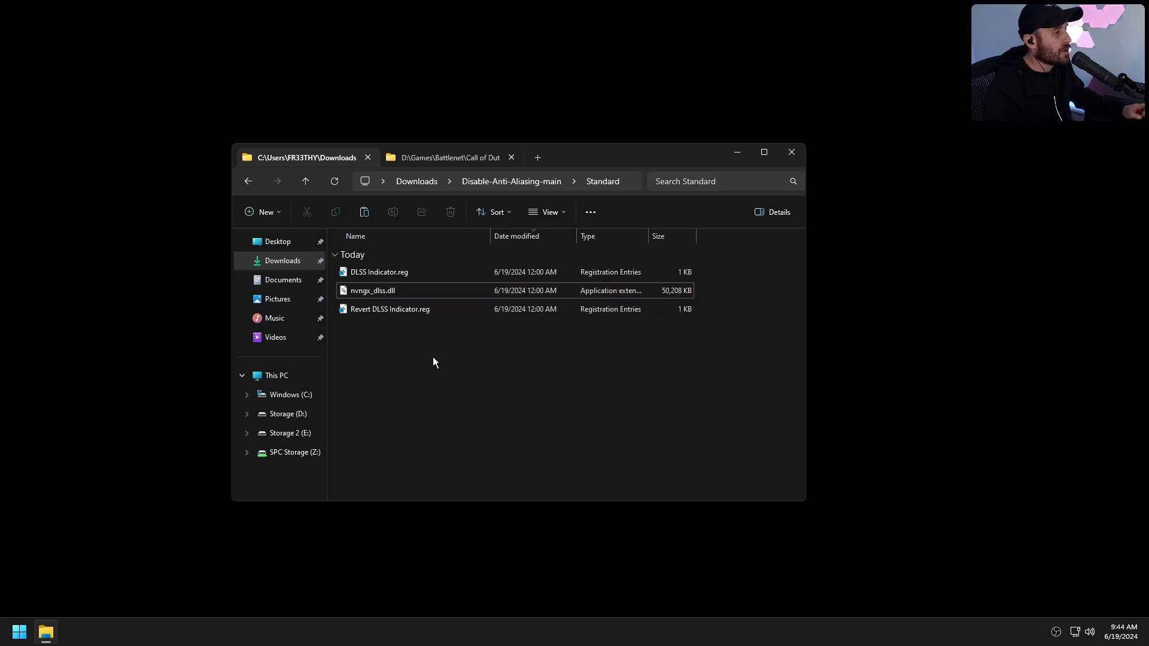
click(405, 312)
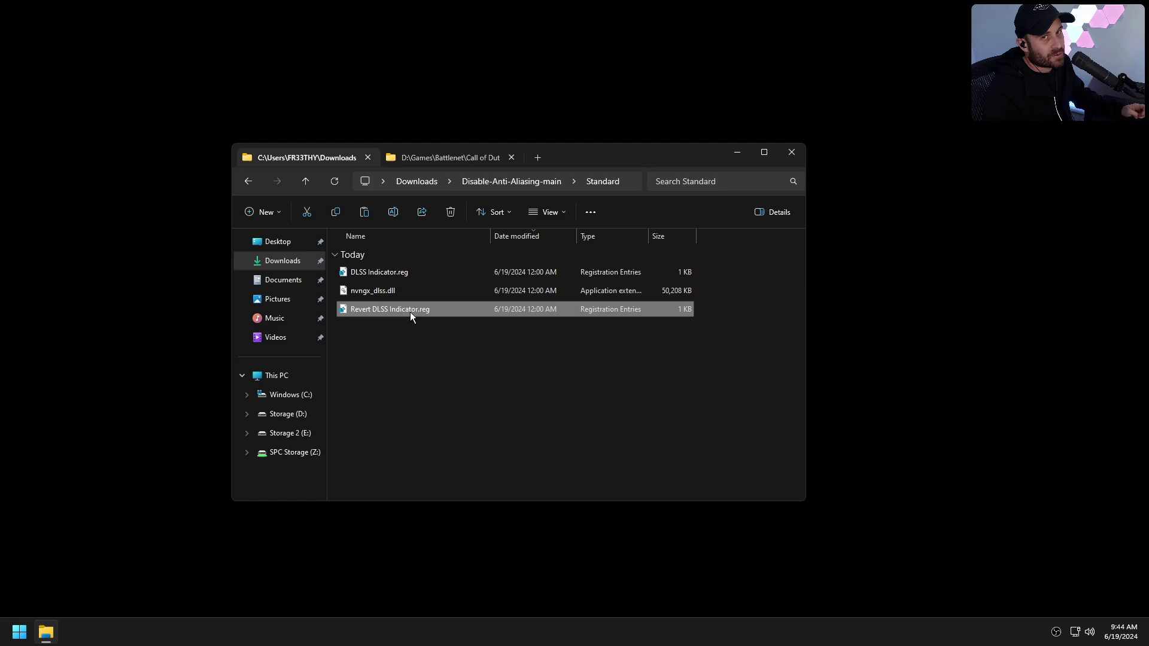
Step: Merge Signature Override.reg from the Advanced folder into the registry
click(251, 181)
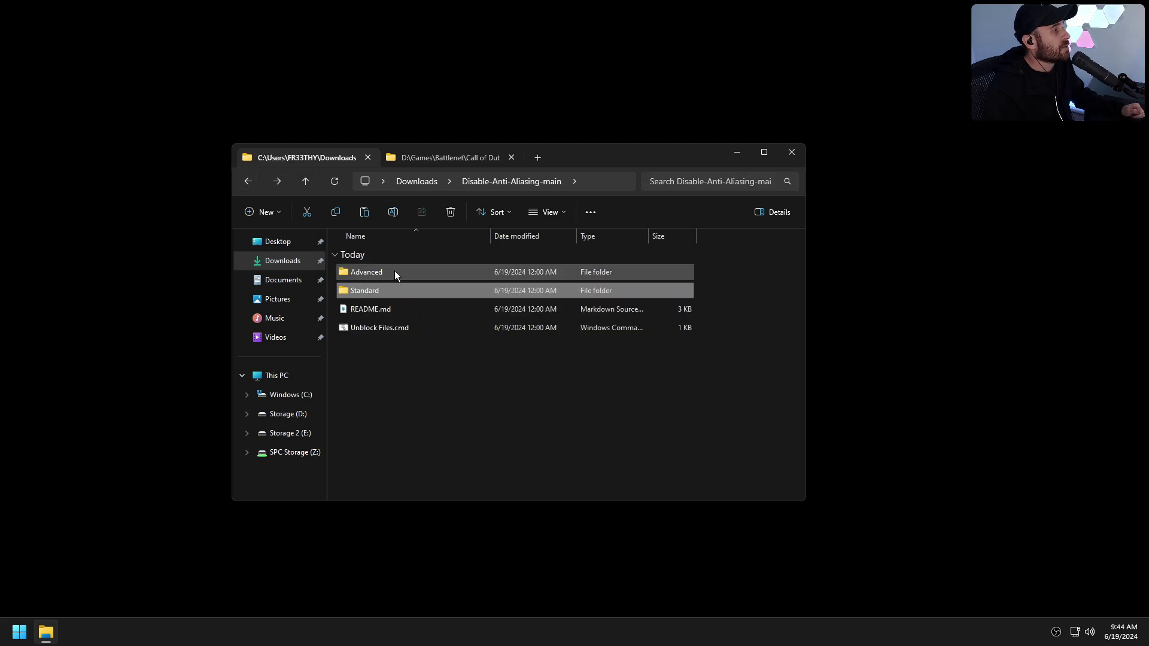
double_click(376, 271)
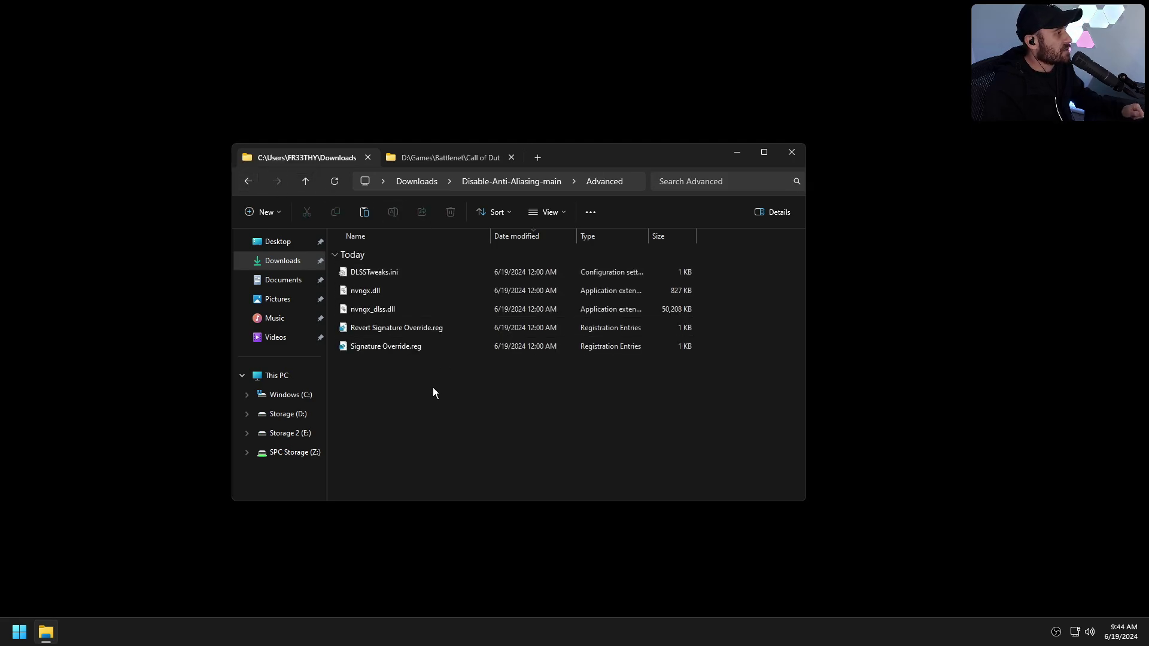
double_click(404, 346)
click(663, 333)
click(709, 322)
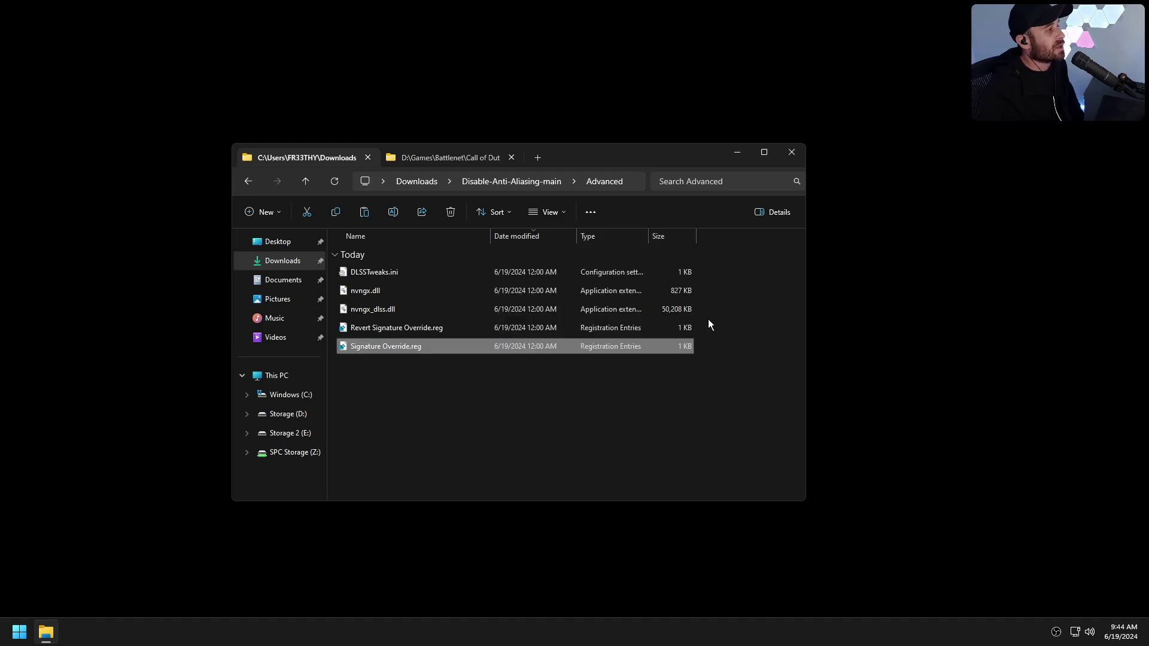
click(500, 400)
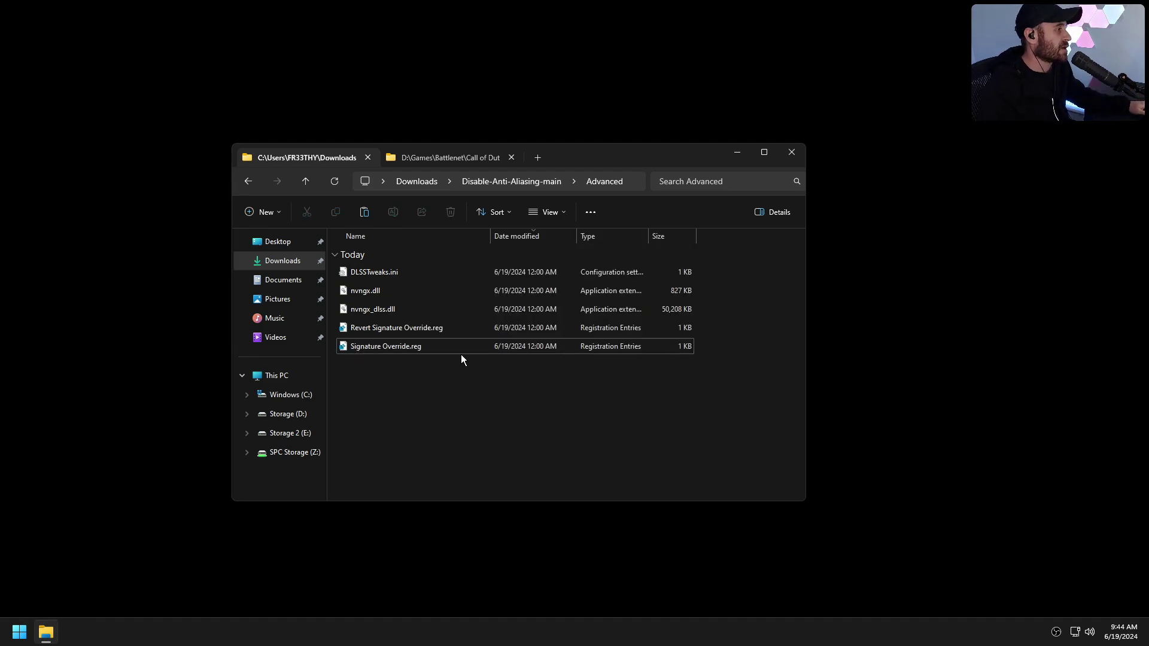
click(370, 293)
ctrl+click(392, 275)
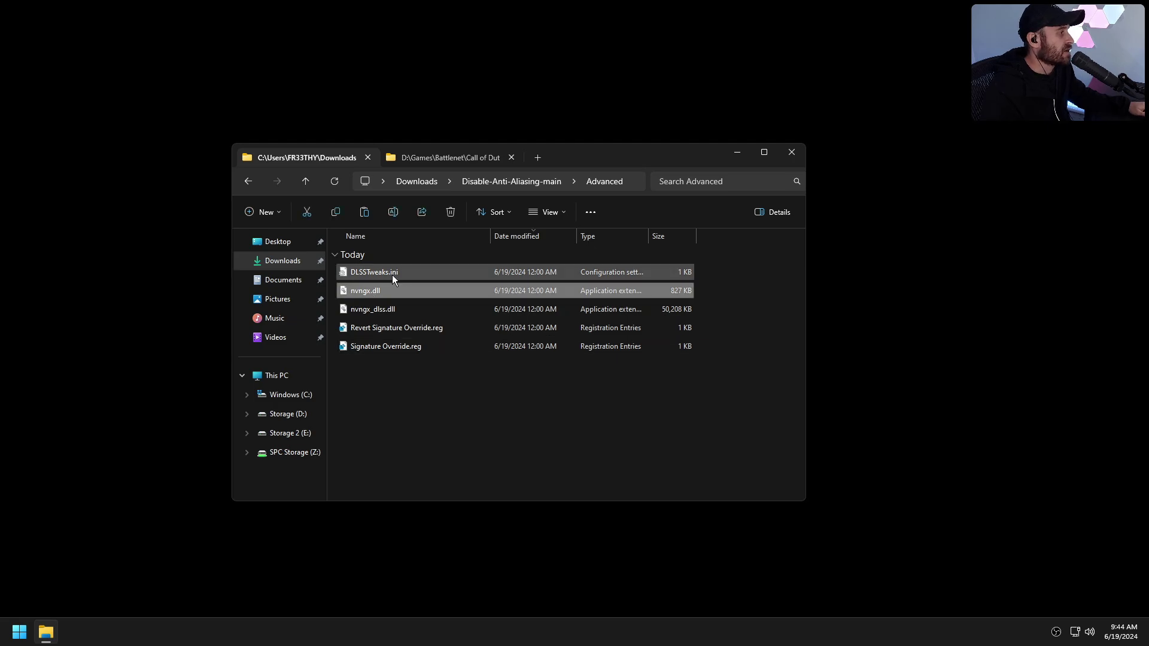
click(368, 290)
ctrl+click(407, 309)
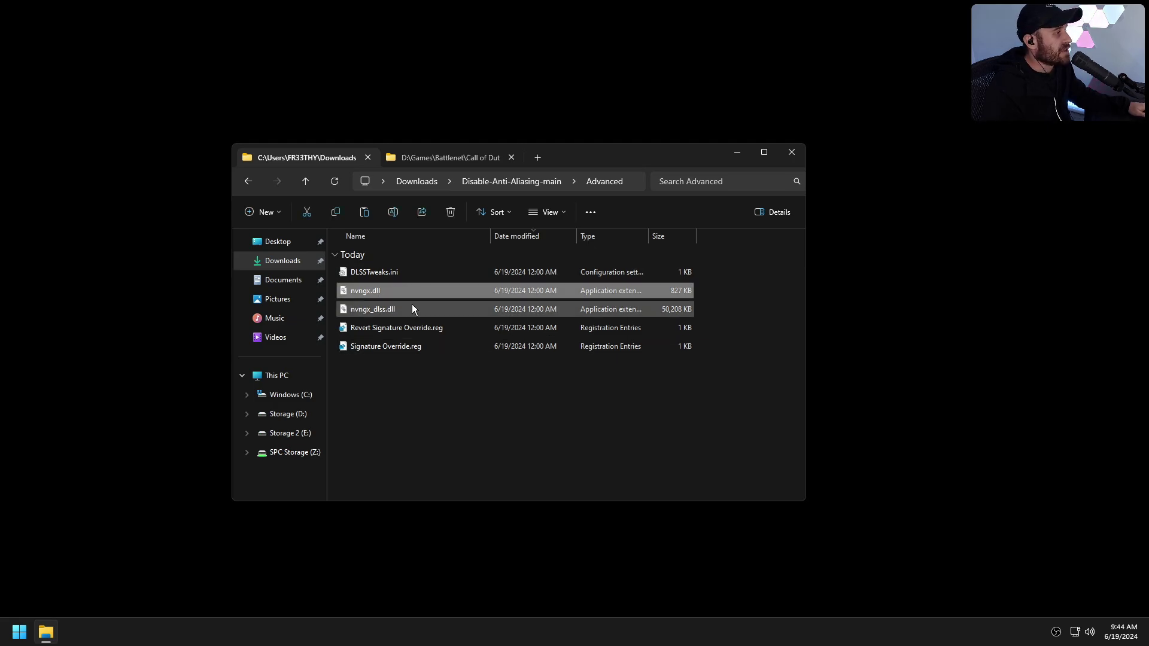
click(370, 310)
click(374, 293)
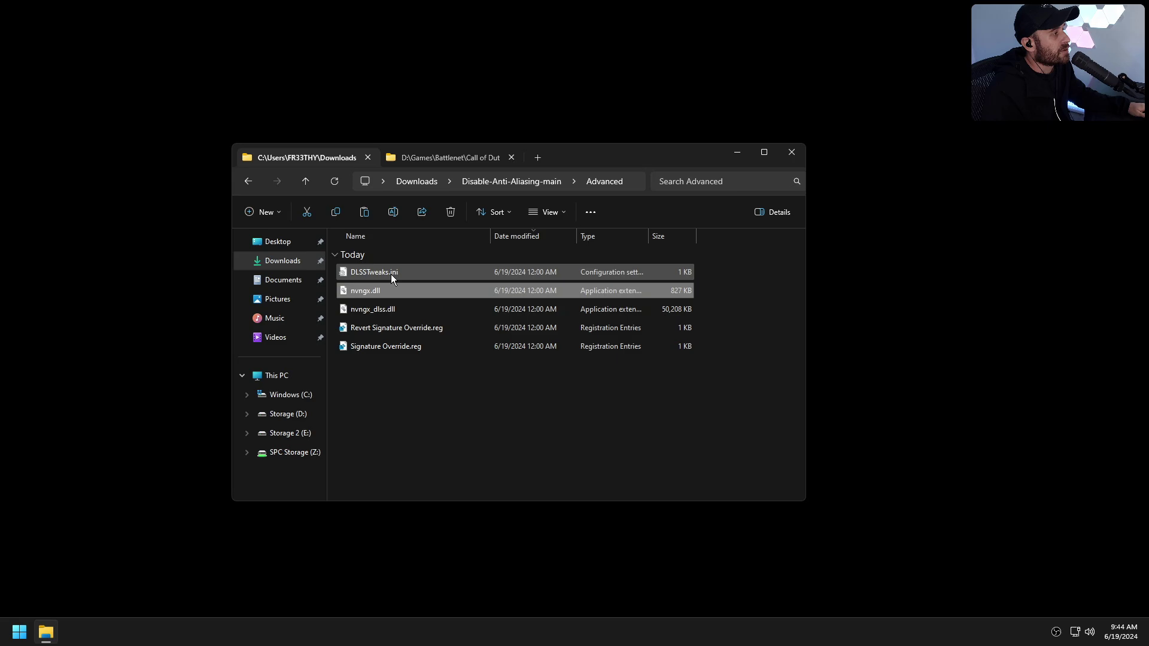
ctrl+click(391, 274)
click(419, 398)
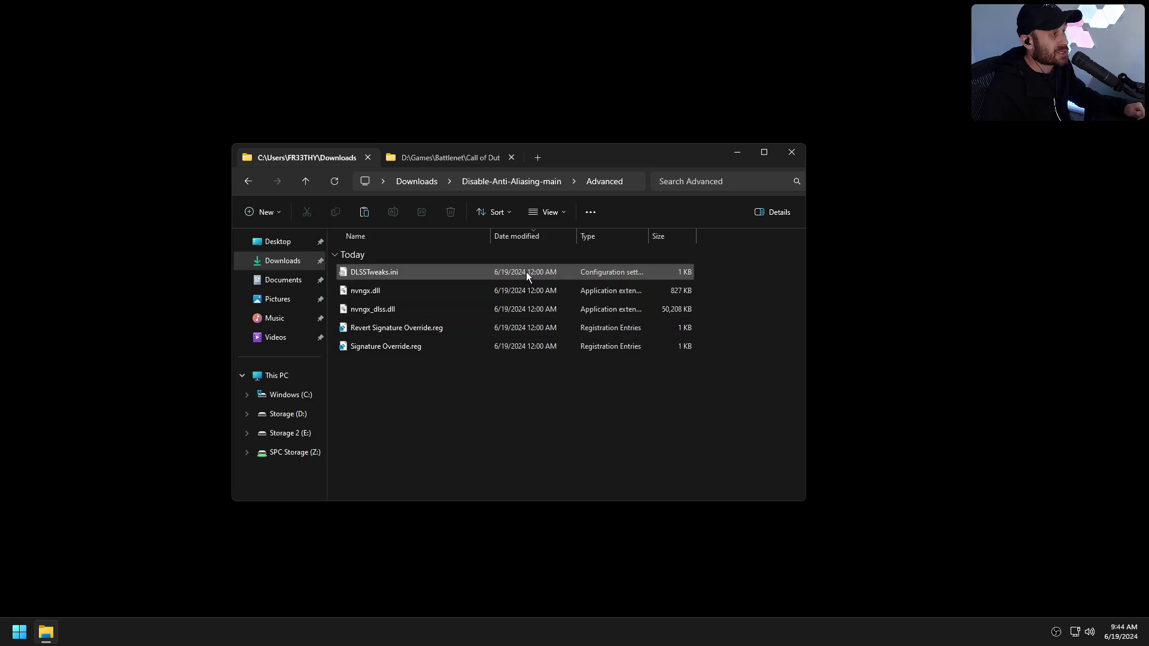
Step: Review DLSSTweaks.ini, nvngx.dll and nvngx_dlss.dll in the Advanced folder and check the Call of Duty game folder
click(375, 270)
ctrl+click(381, 291)
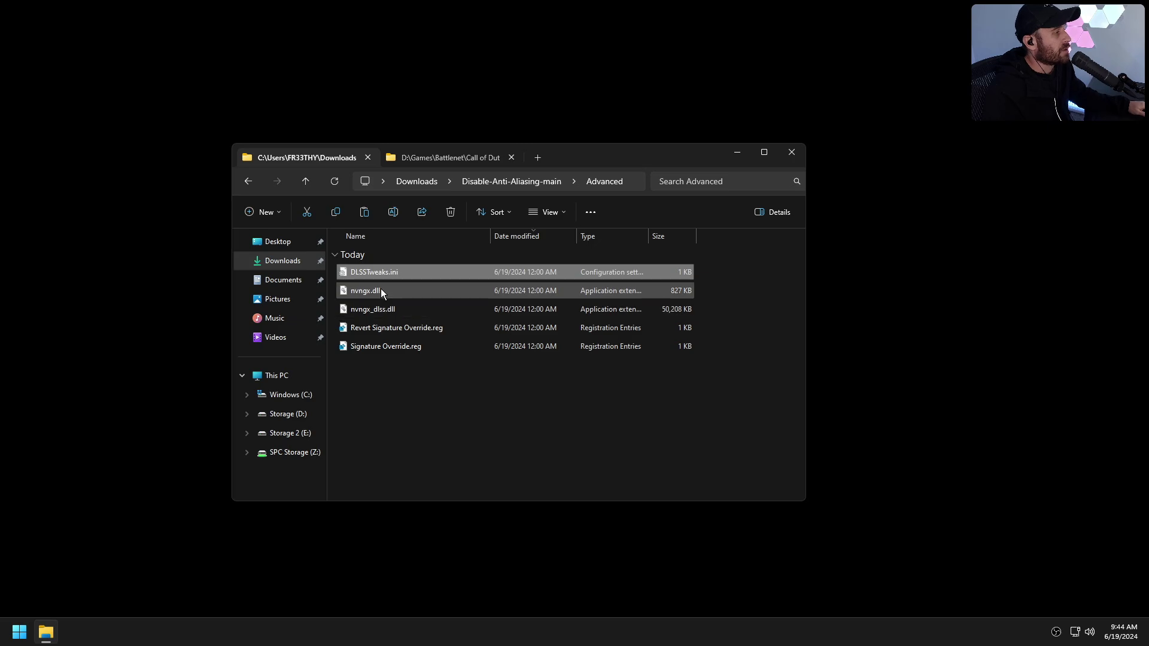
ctrl+click(387, 308)
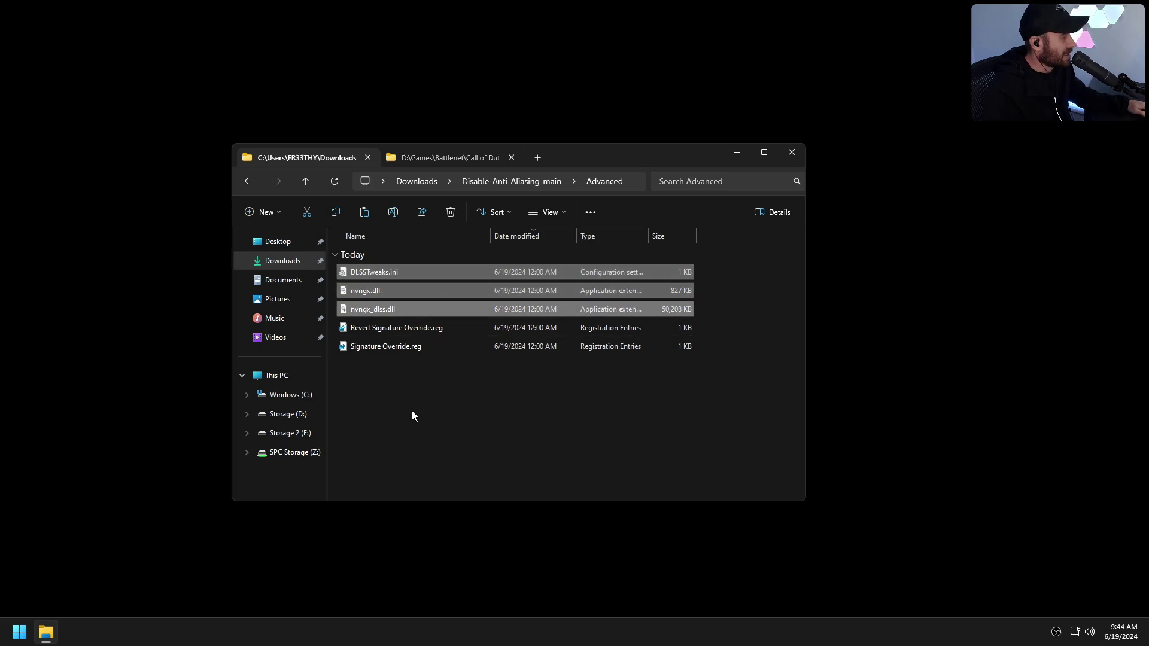
click(467, 159)
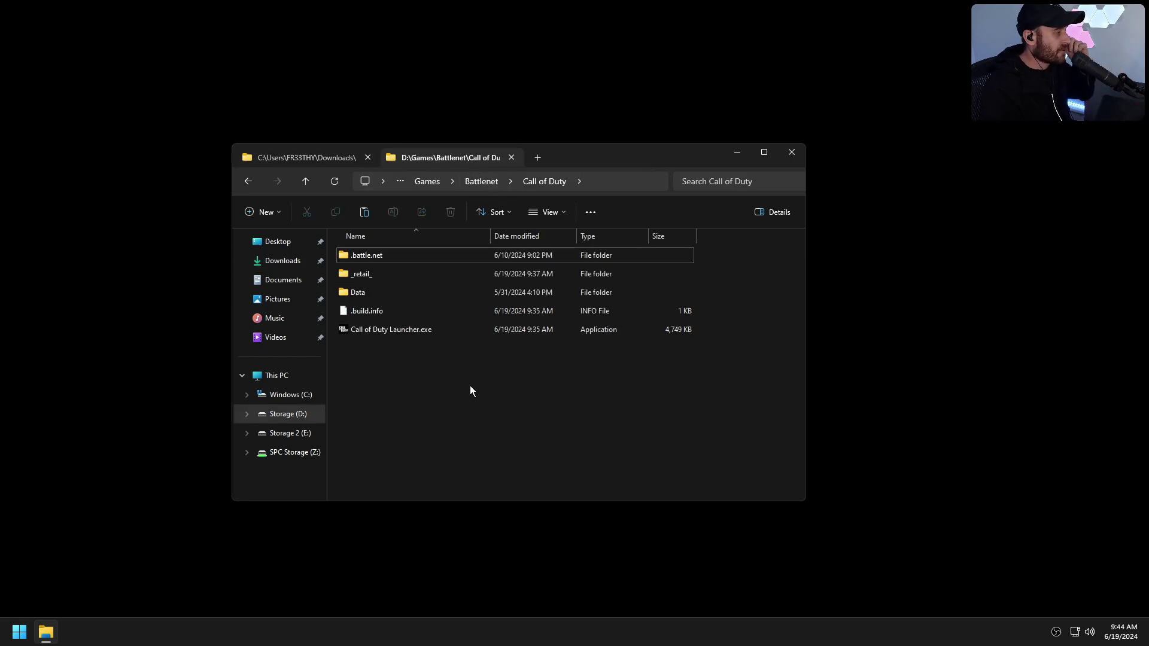
click(307, 159)
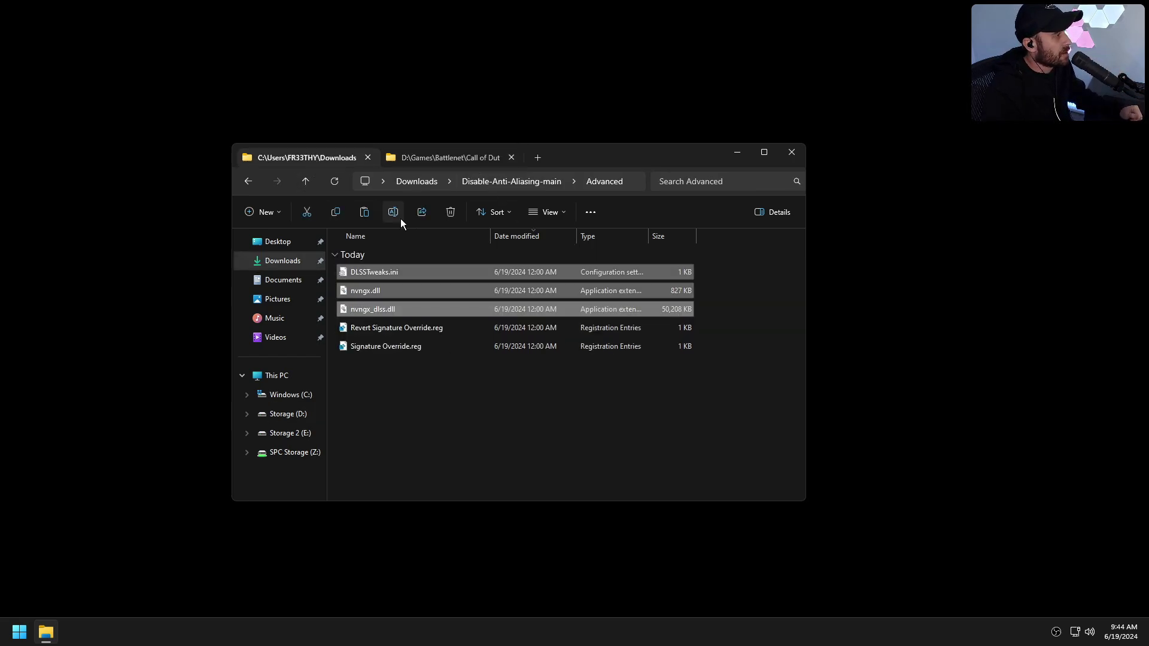
click(387, 309)
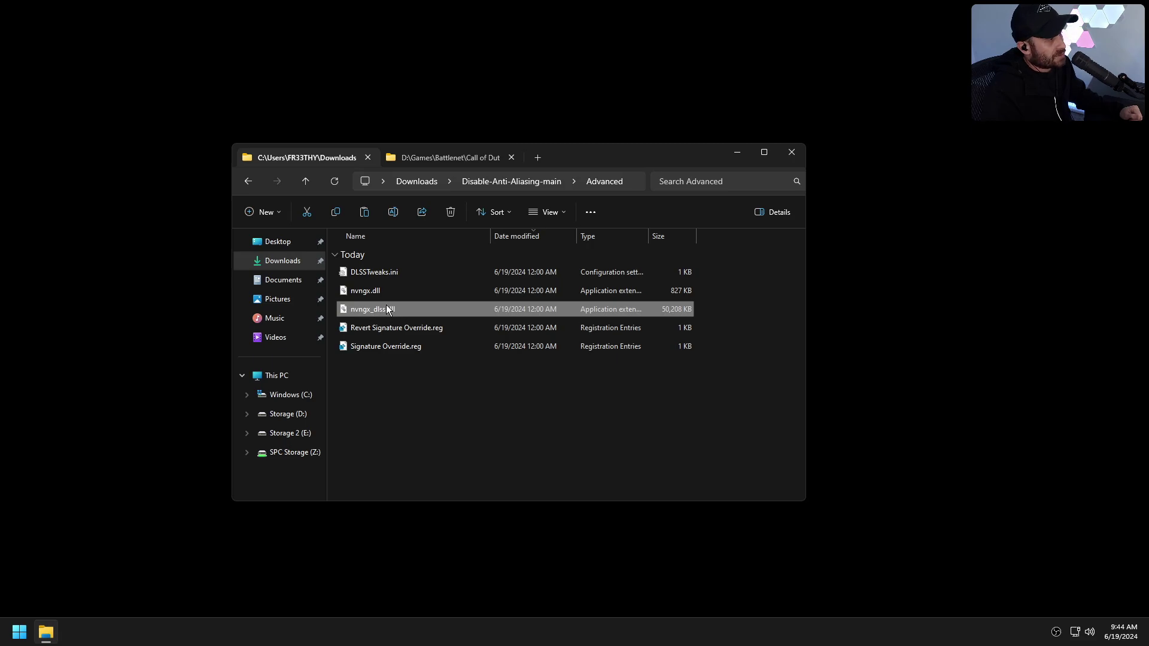
Step: Open the _retail_ folder of the Call of Duty installation and locate the game's nvngx_dlss.dll
click(444, 160)
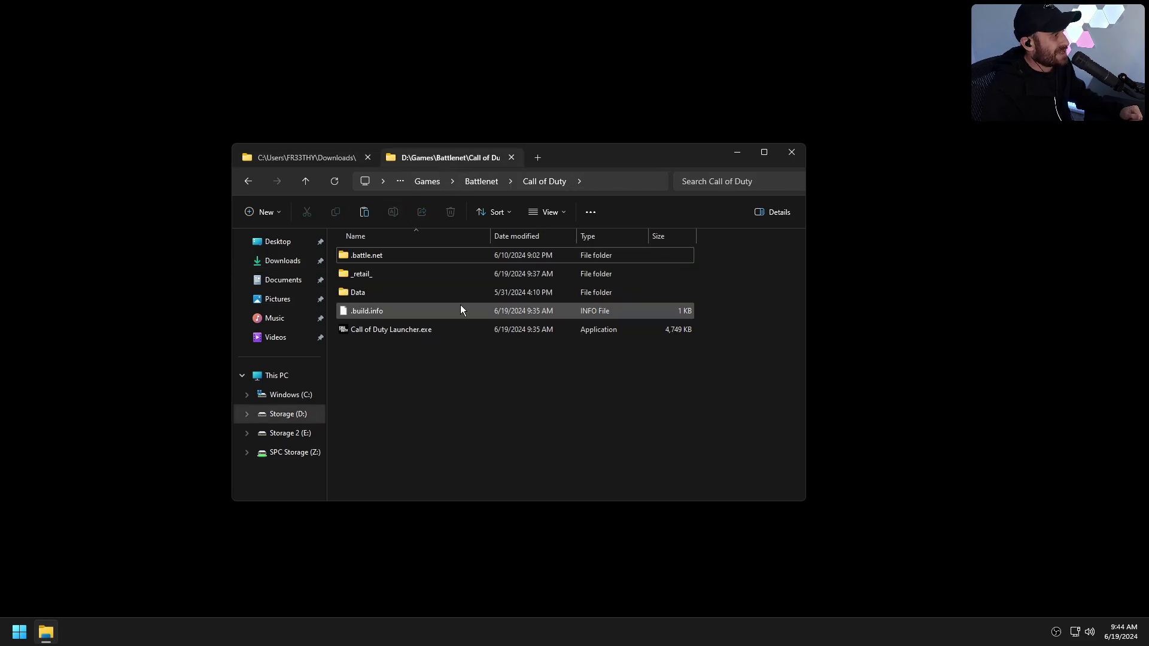
double_click(365, 275)
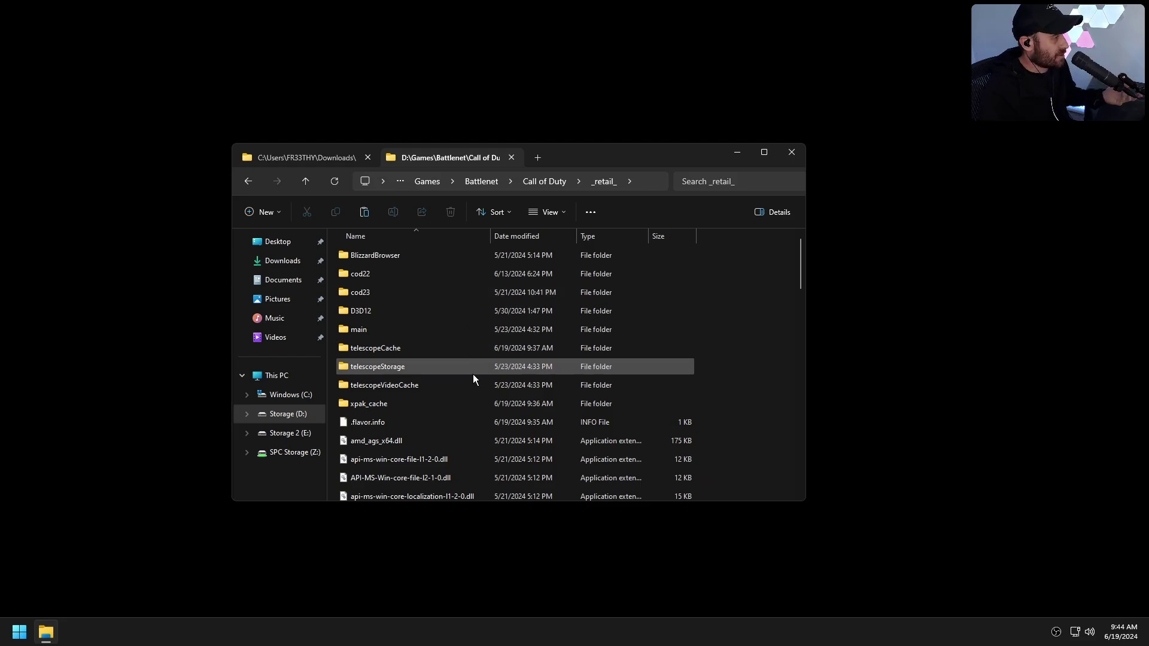
scroll(469, 366, down, 18)
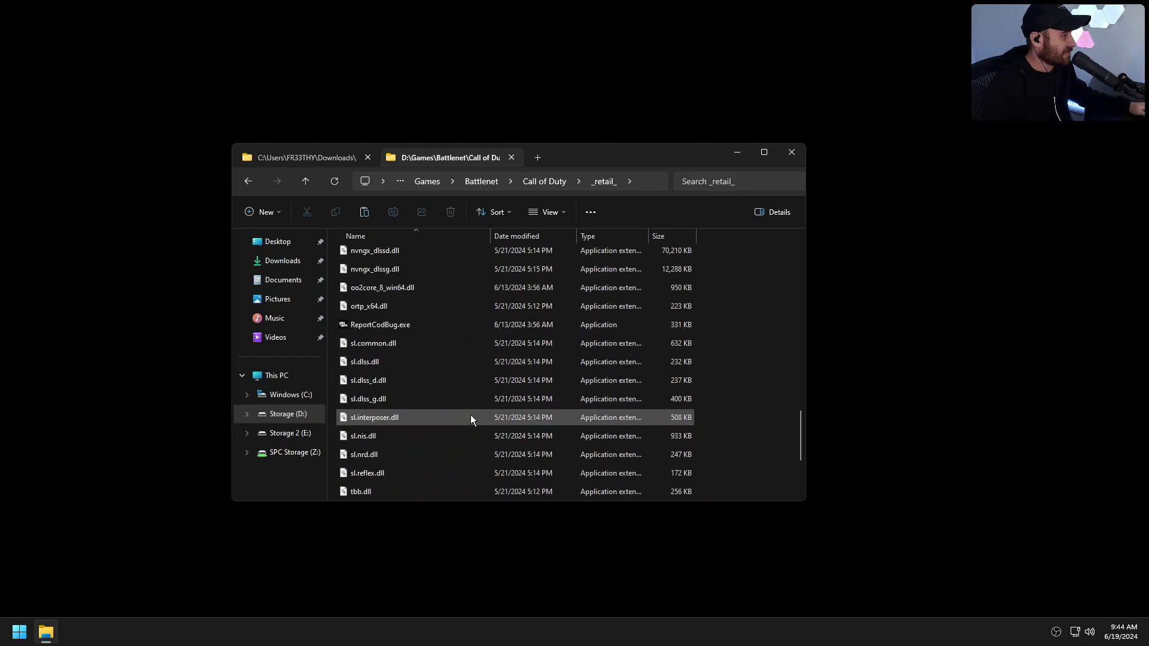
scroll(471, 415, up, 9)
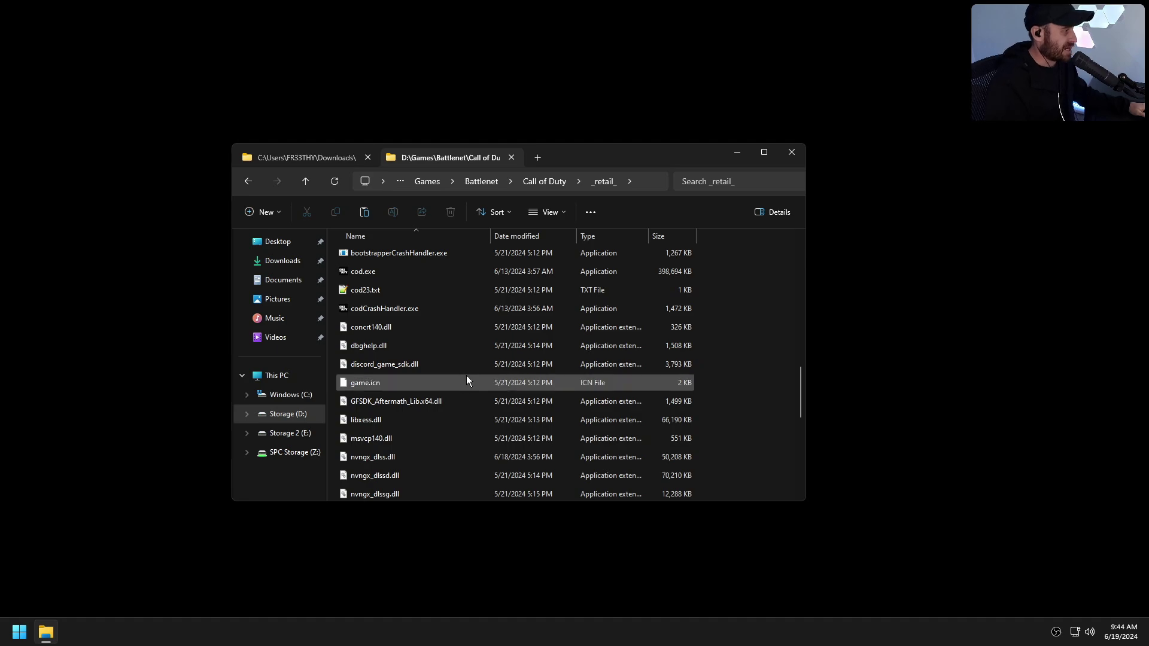
scroll(454, 377, down, 3)
click(435, 415)
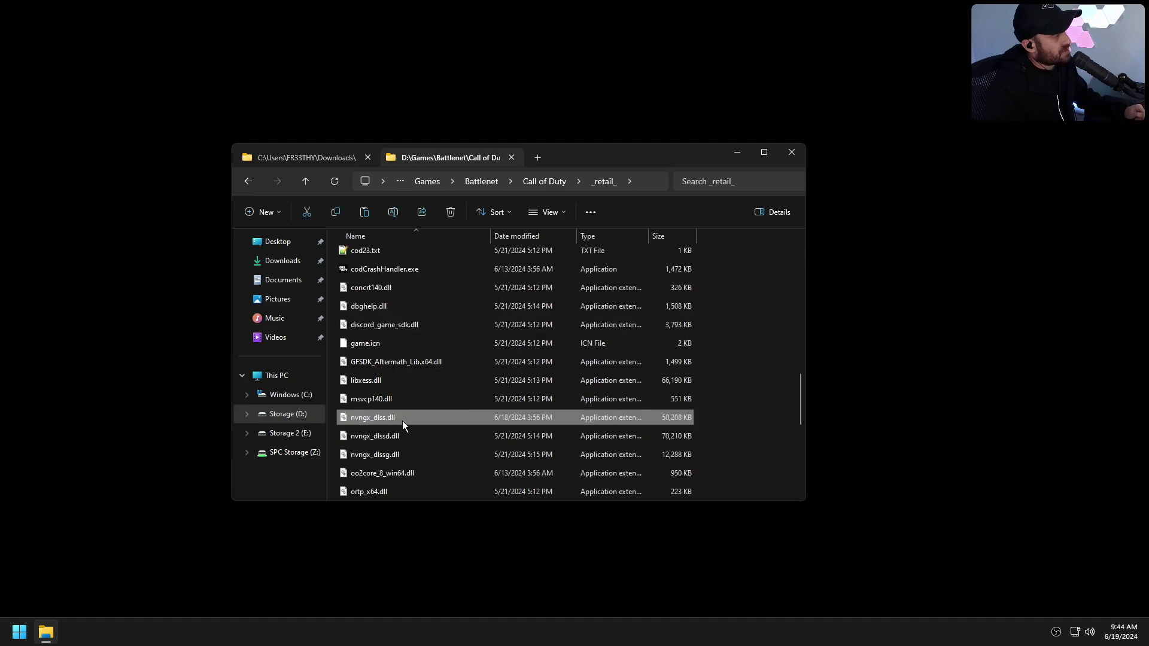
click(753, 365)
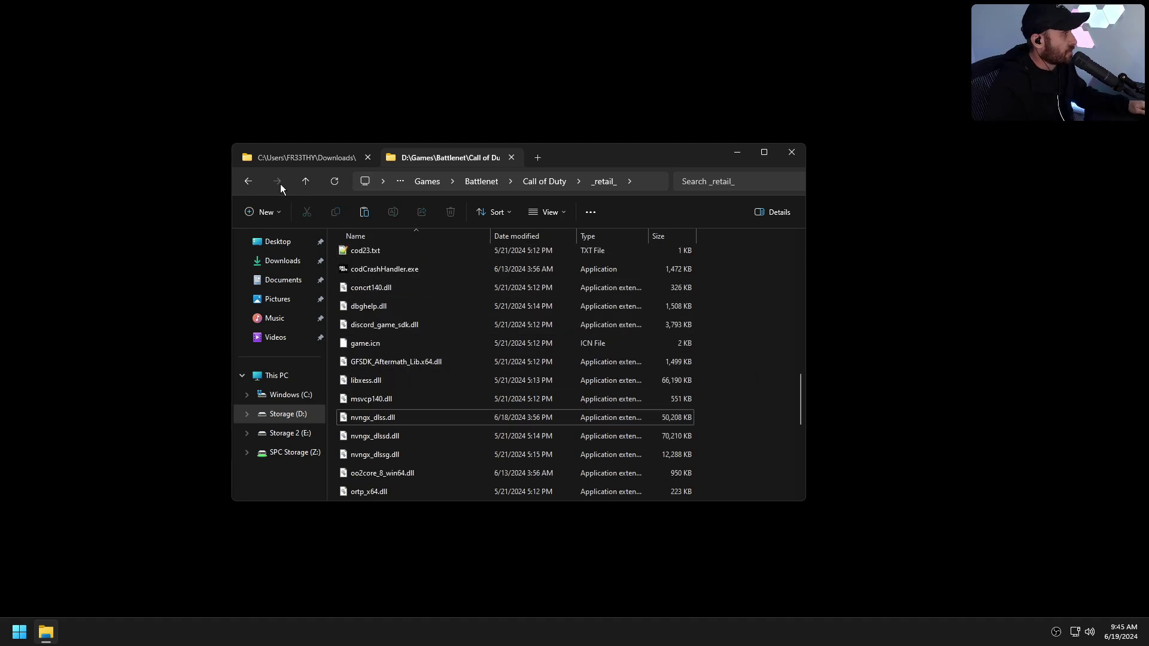
Step: Copy DLSSTweaks.ini, nvngx.dll and nvngx_dlss.dll from the Advanced folder into _retail_, replacing the existing file
click(302, 158)
ctrl+click(379, 292)
ctrl+click(376, 274)
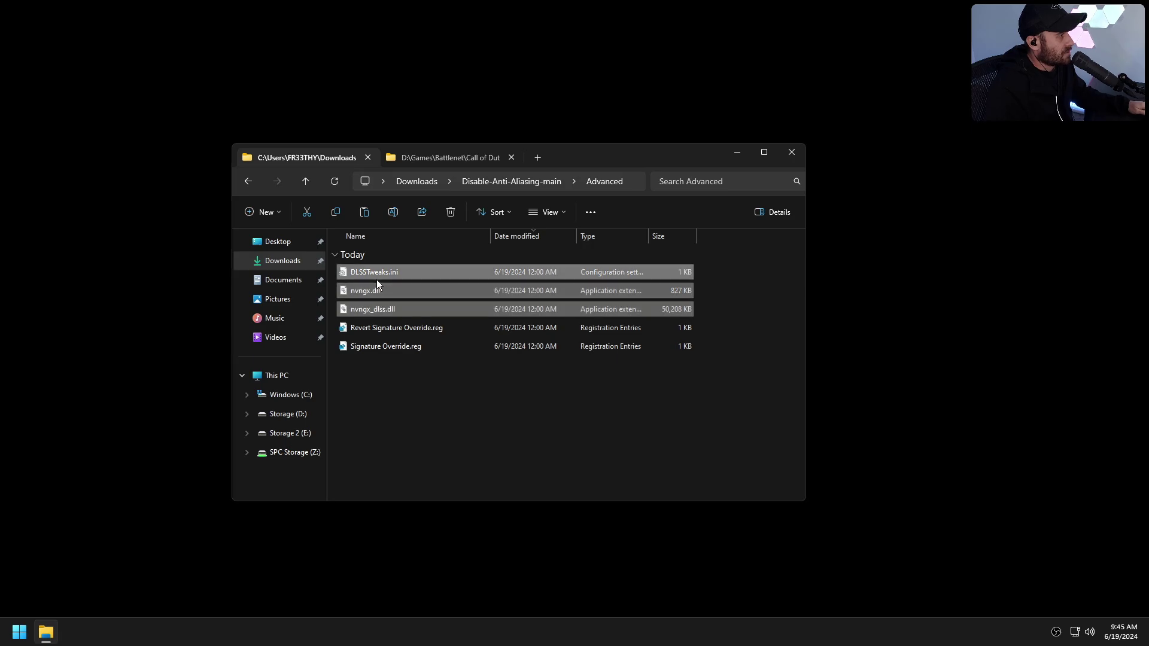
click(454, 157)
key(ctrl+v)
click(515, 219)
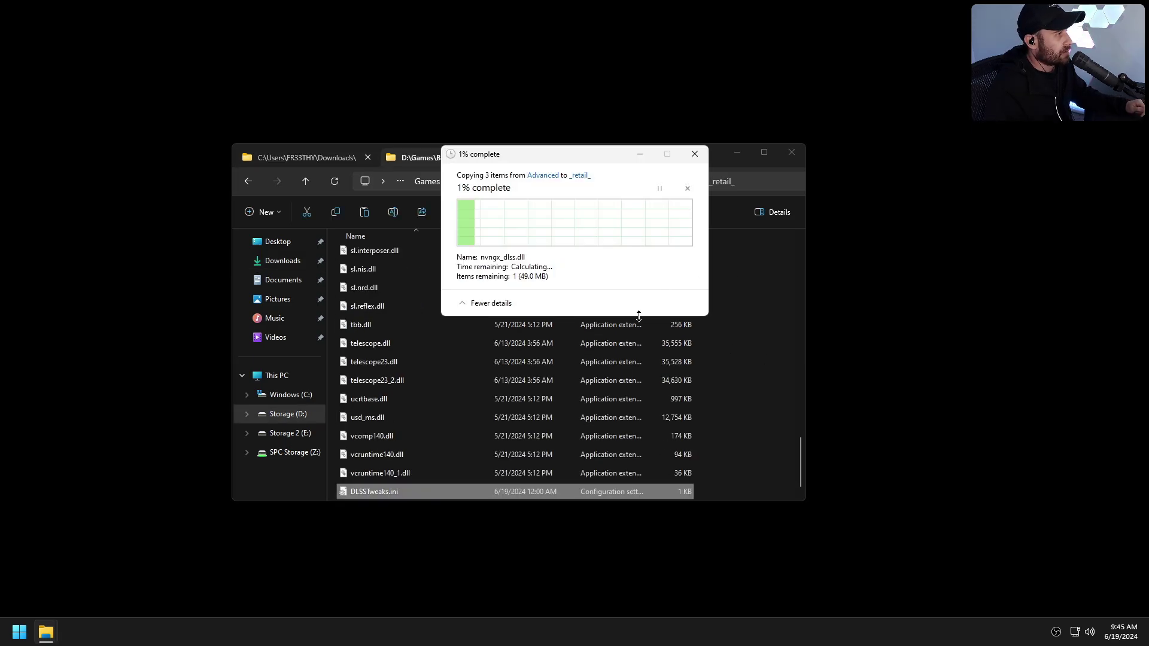
Step: Find and launch the Battle.net launcher
key(super)
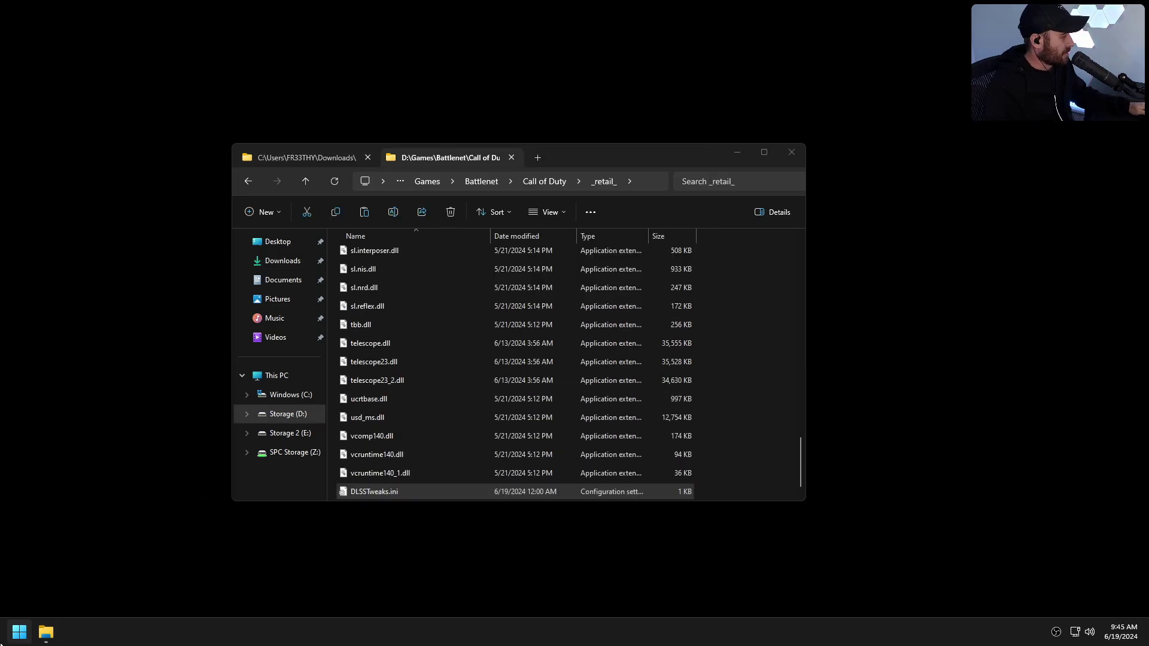
text(battlenet)
click(74, 310)
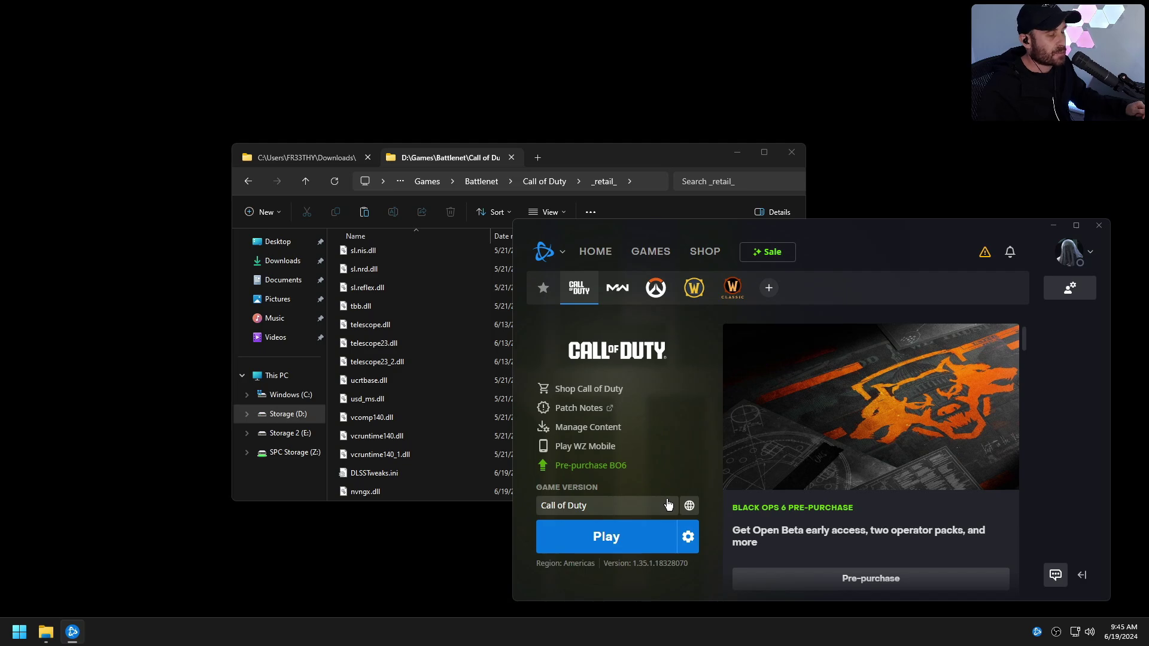
Step: Copy the three DLSS files from Advanced into _retail_ again, replacing the existing copies, and refresh the folder
click(323, 158)
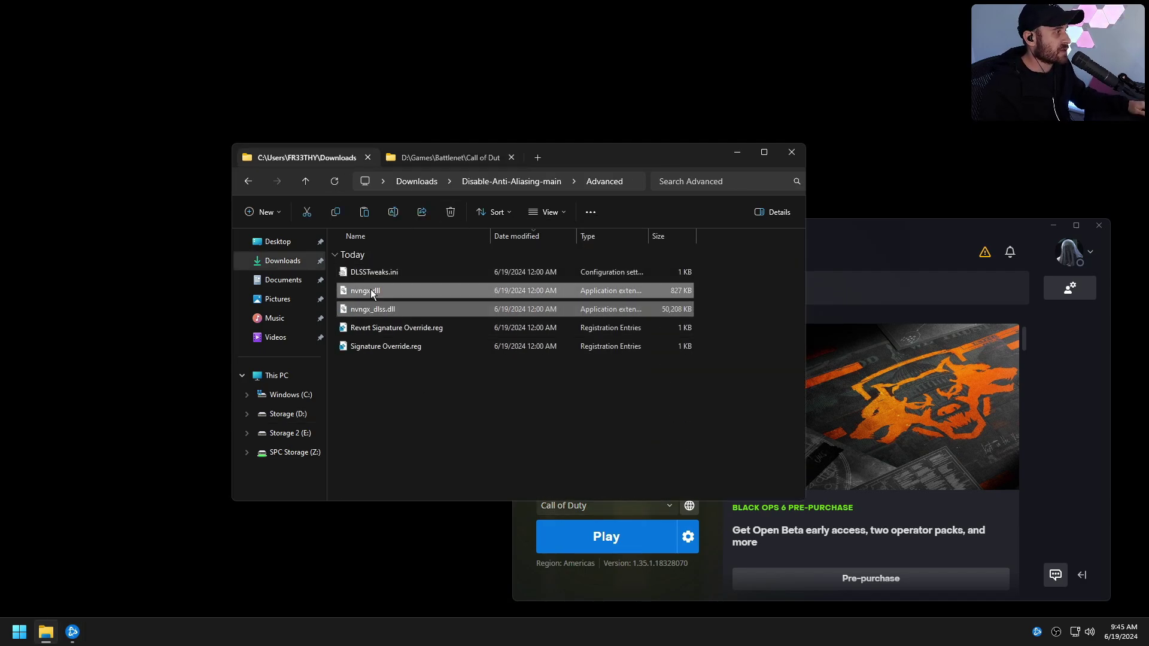
click(460, 158)
key(ctrl+v)
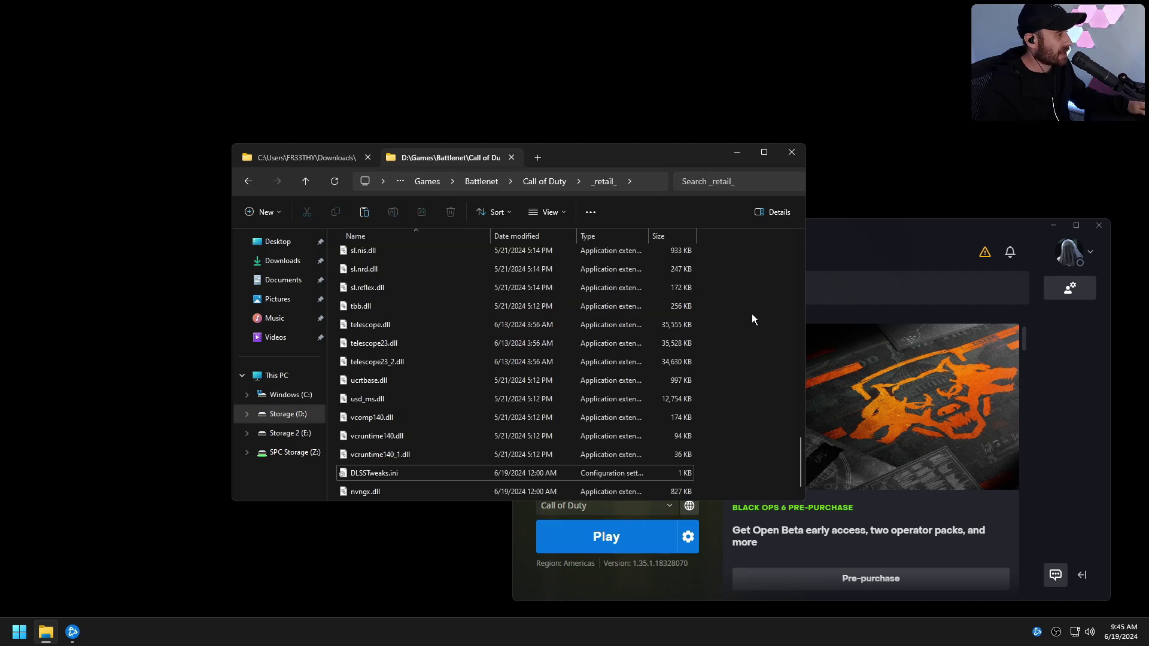
click(554, 223)
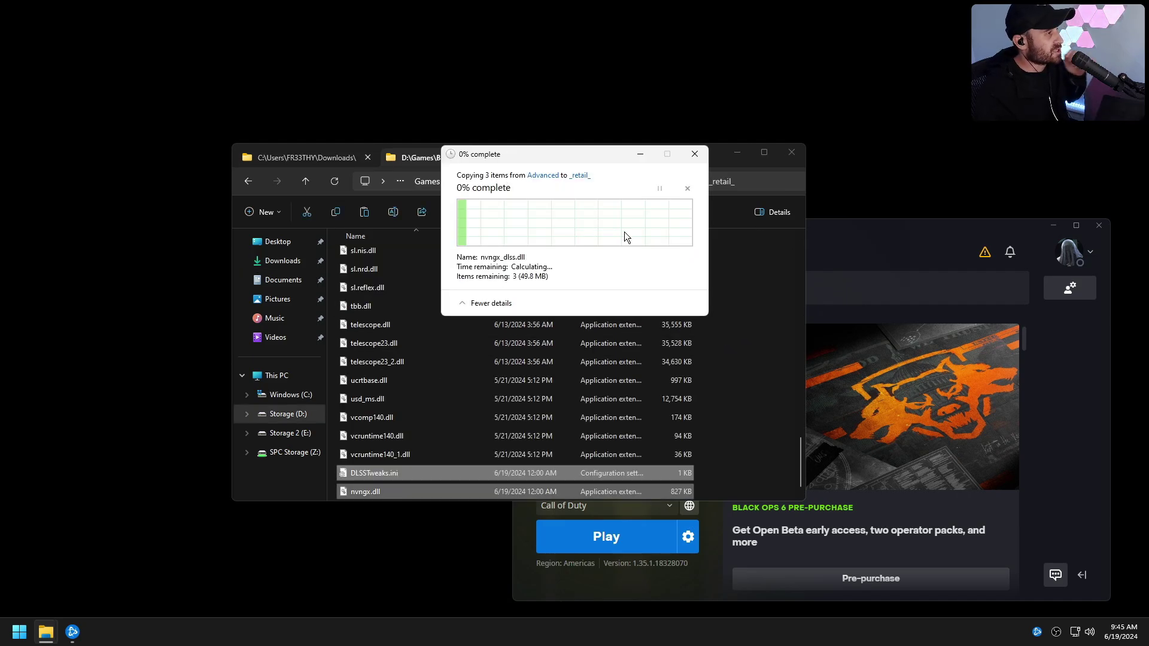
right_click(732, 361)
click(770, 411)
Step: Switch to Battle.net and start Call of Duty
click(870, 261)
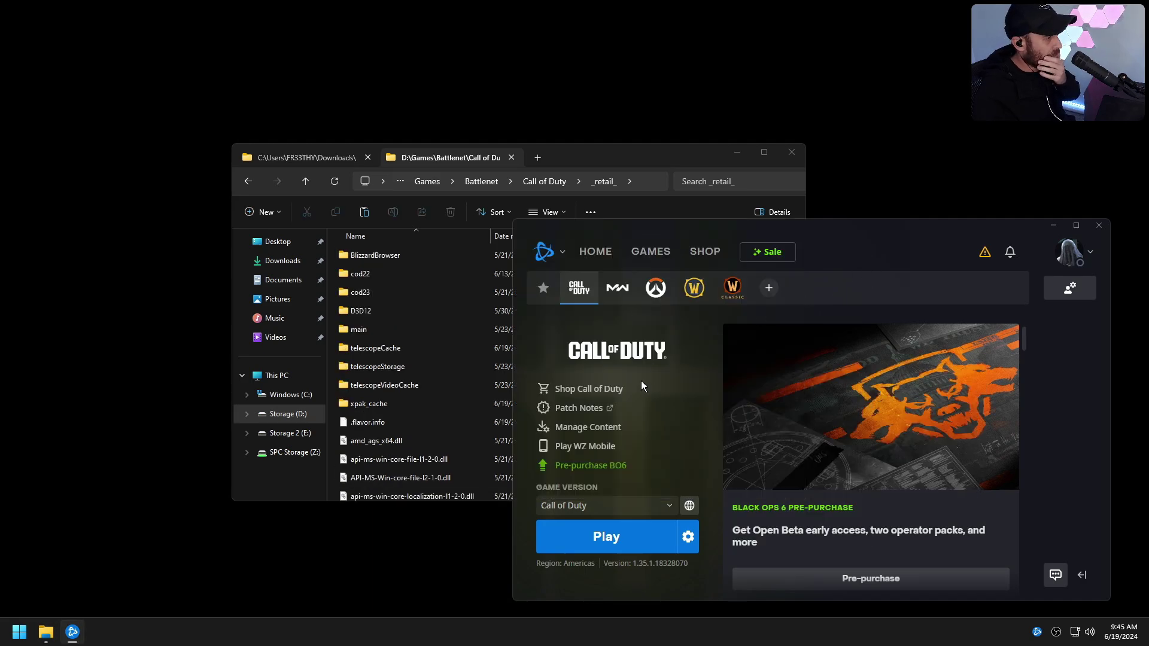
click(620, 537)
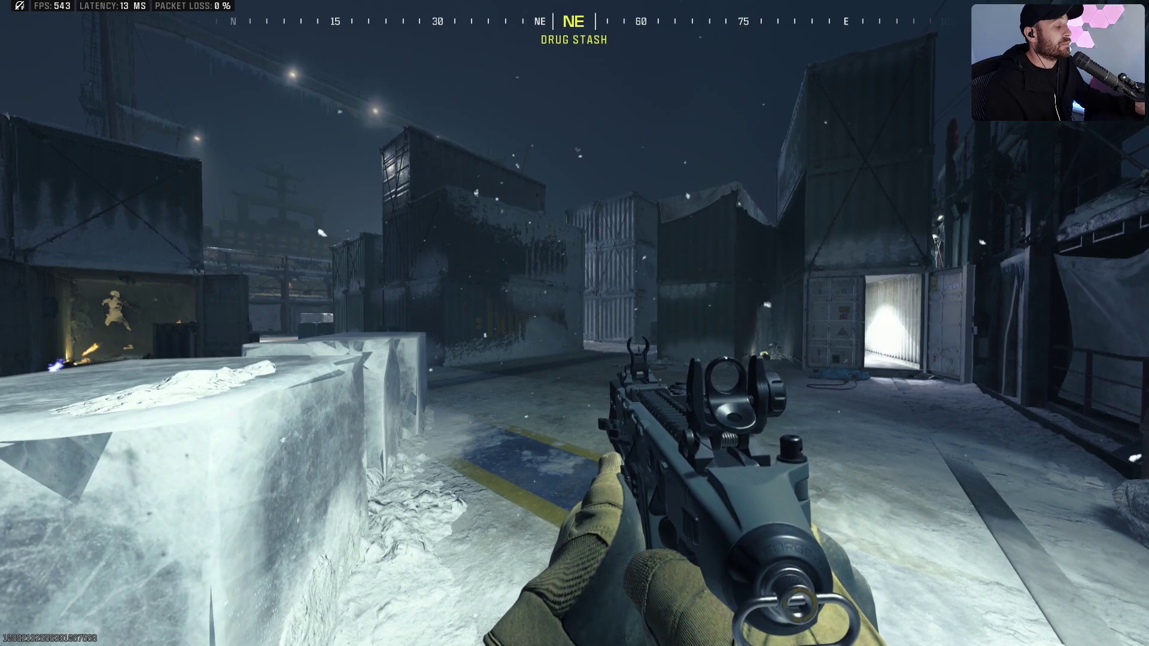
Step: Set Upscaling / Sharpening to NVIDIA DLSS in the game's graphics quality settings and apply the change
key(Escape)
click(999, 32)
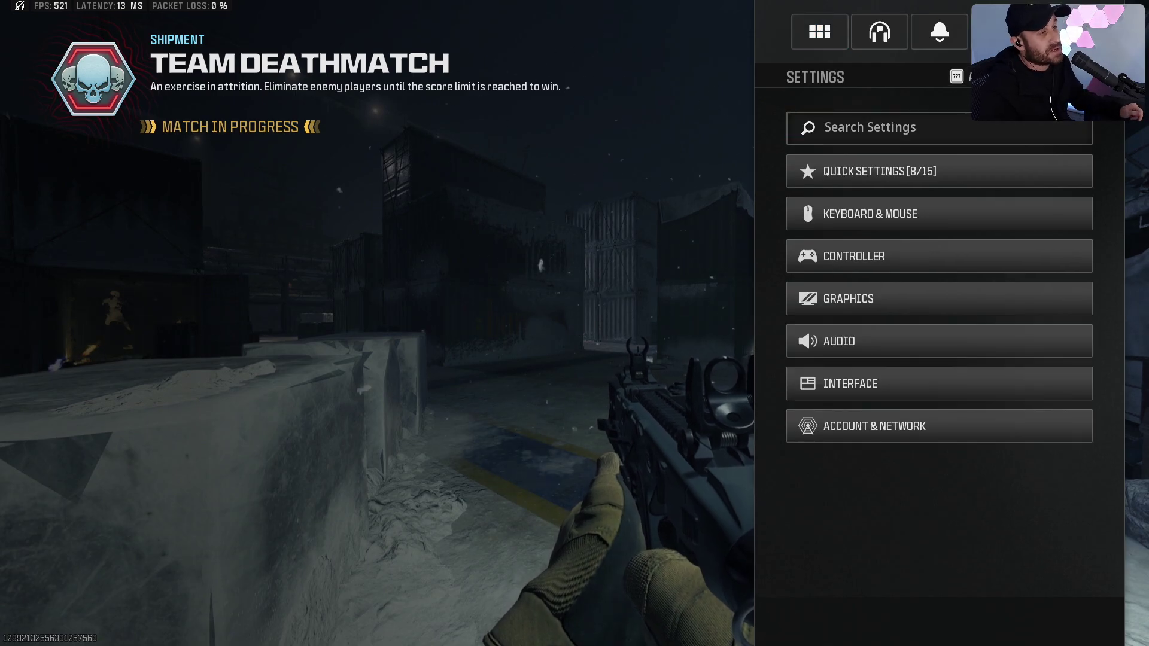
click(855, 295)
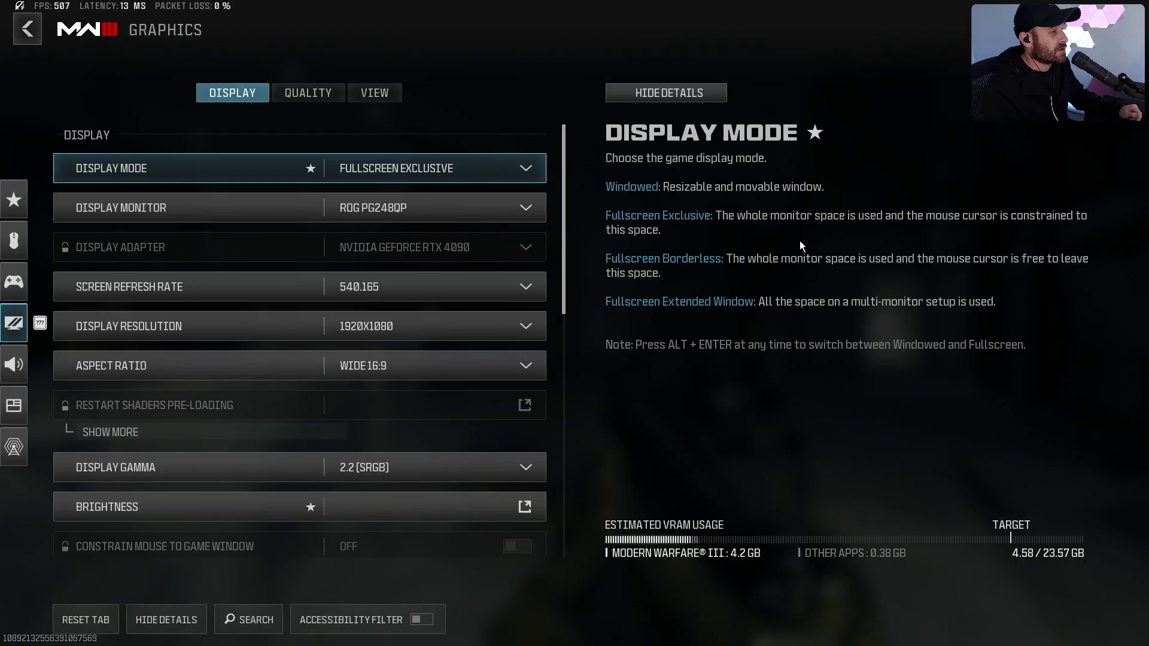
click(308, 92)
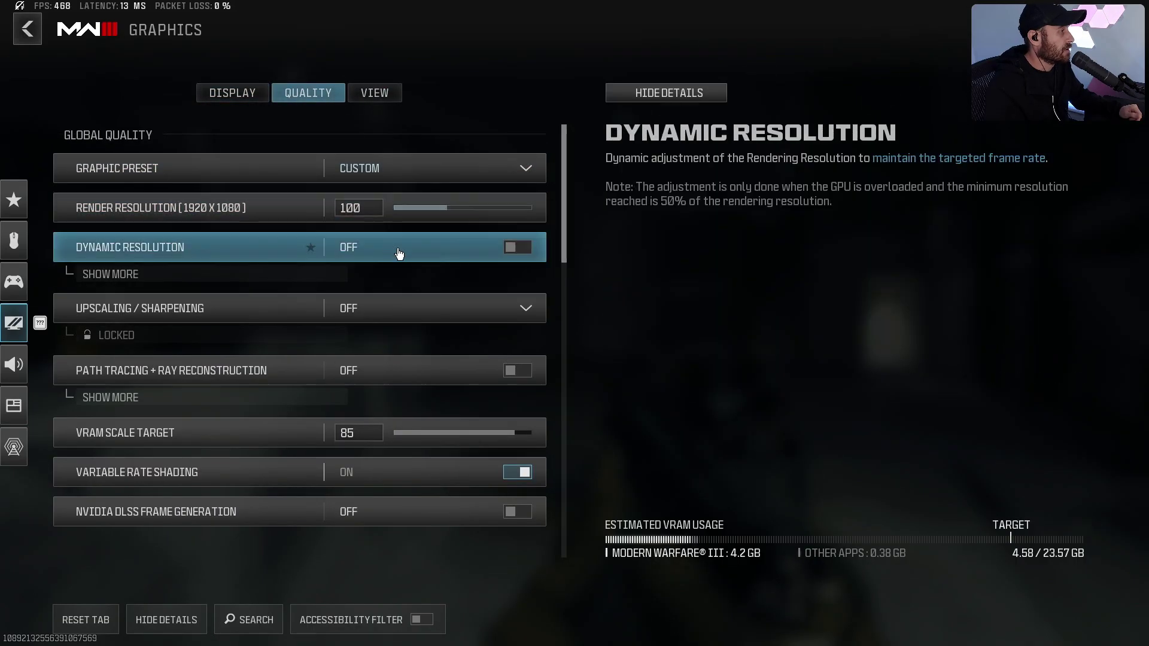
click(407, 319)
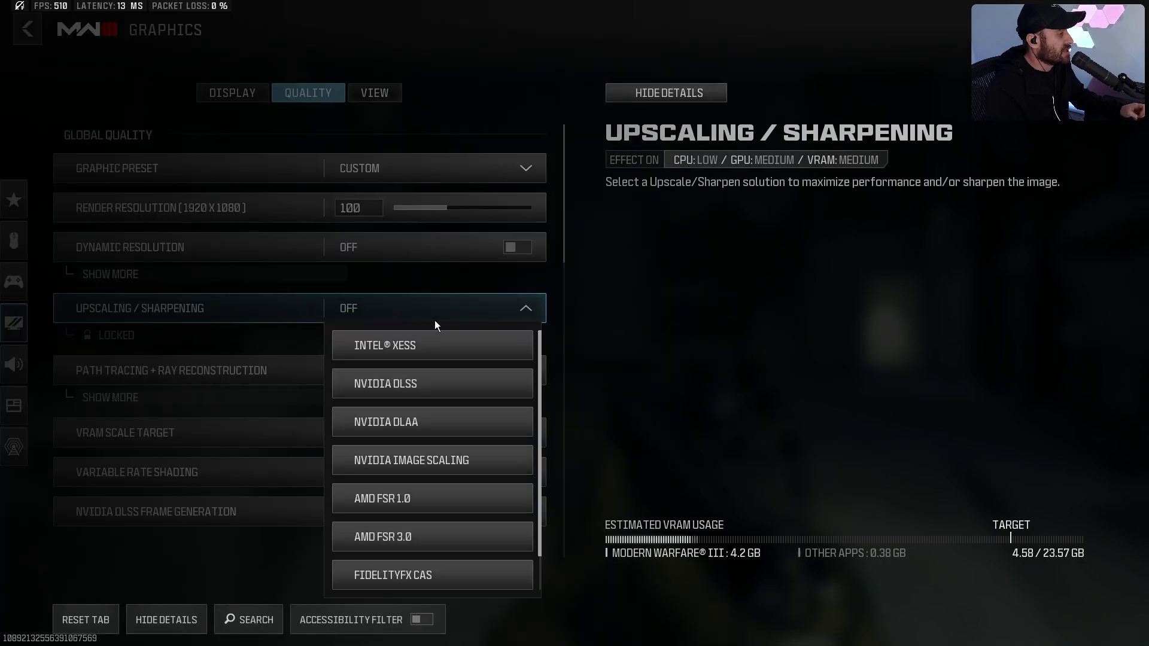
click(431, 386)
click(338, 619)
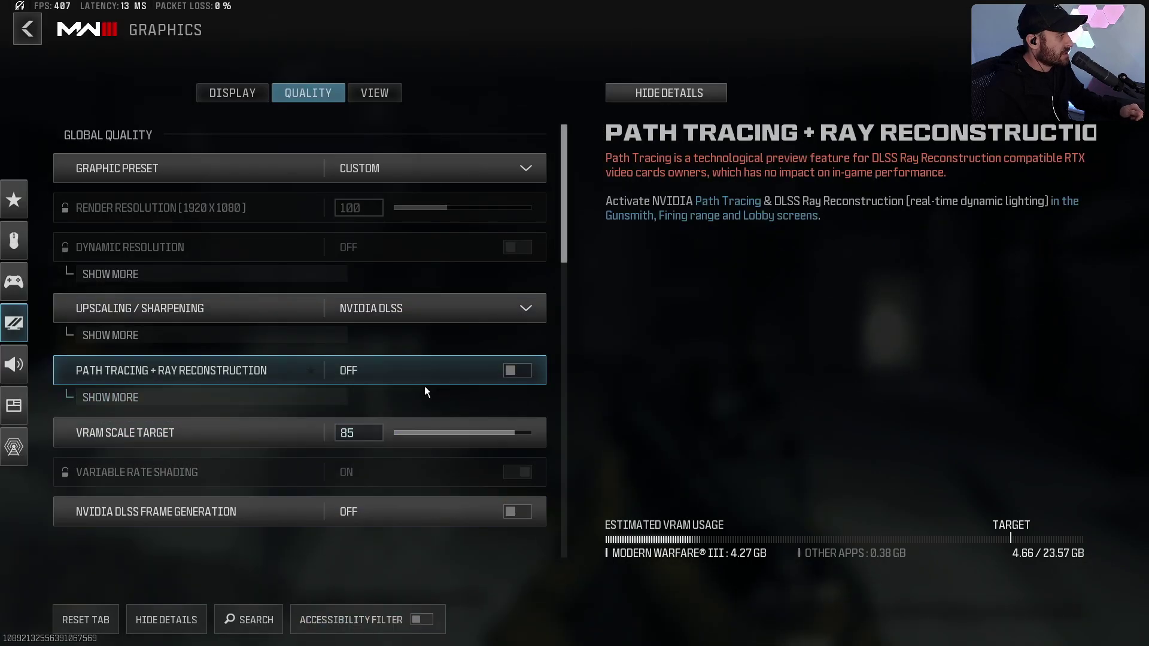
Step: Expand the upscaling options, review the available NVIDIA DLSS presets without changing them, and return to the match
click(305, 341)
click(387, 364)
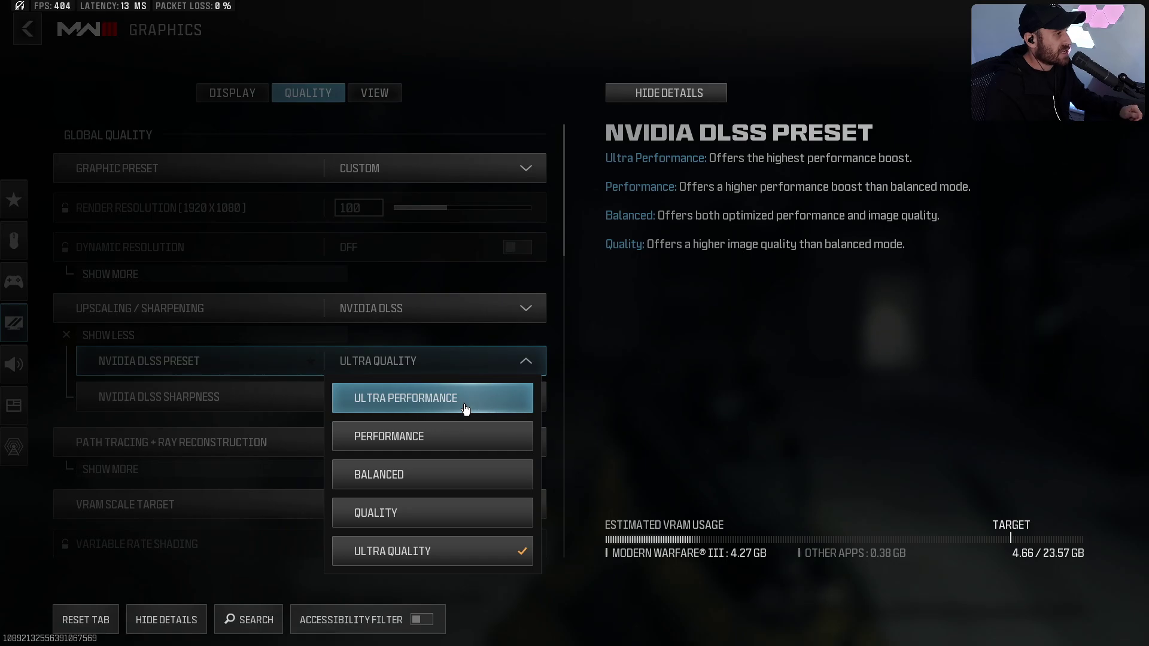
key(Escape)
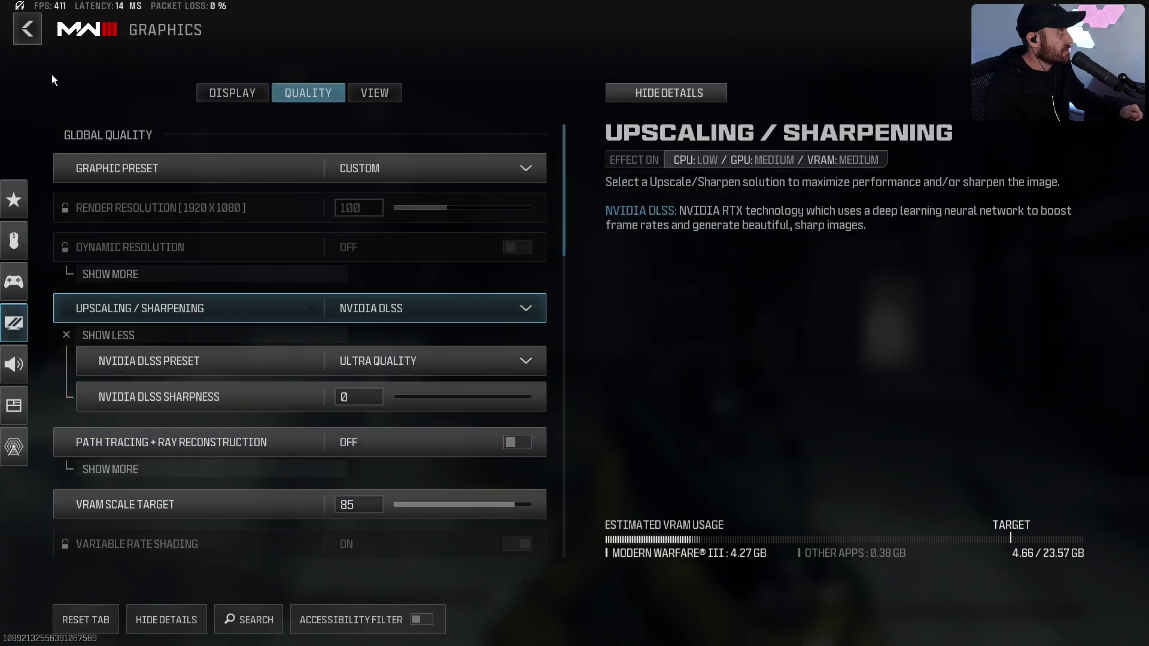
click(29, 35)
key(Escape)
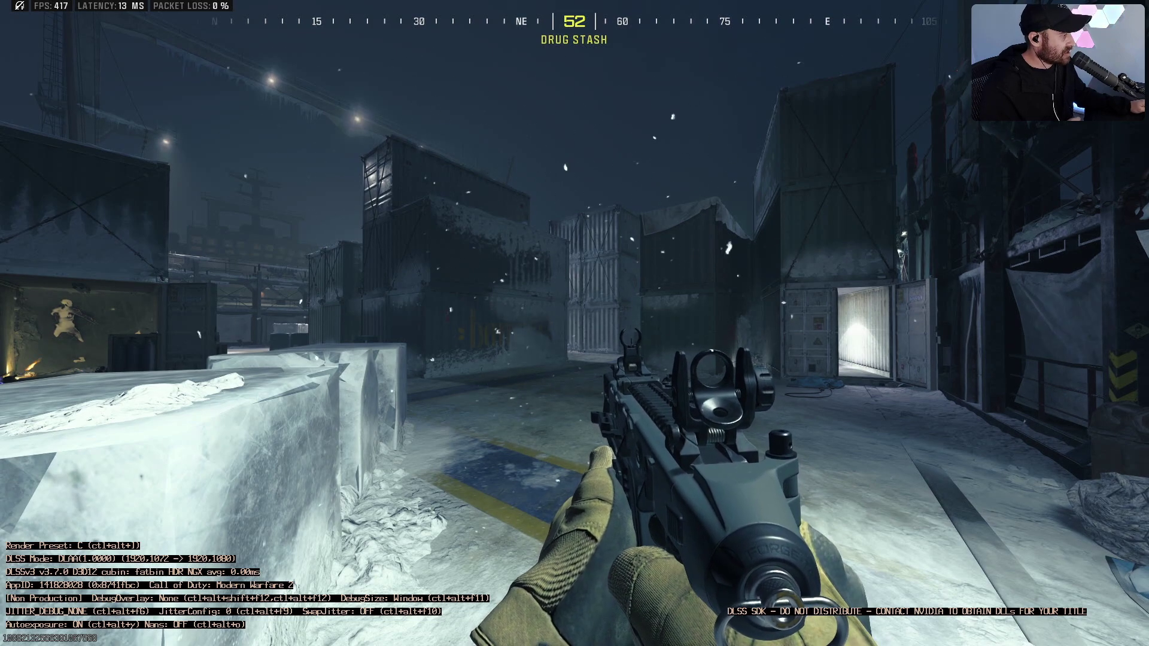
Step: Switch the DLSS debug mode to JITTER_DEBUG_JITTER and move through the map aiming down sights to check the image
key(w)
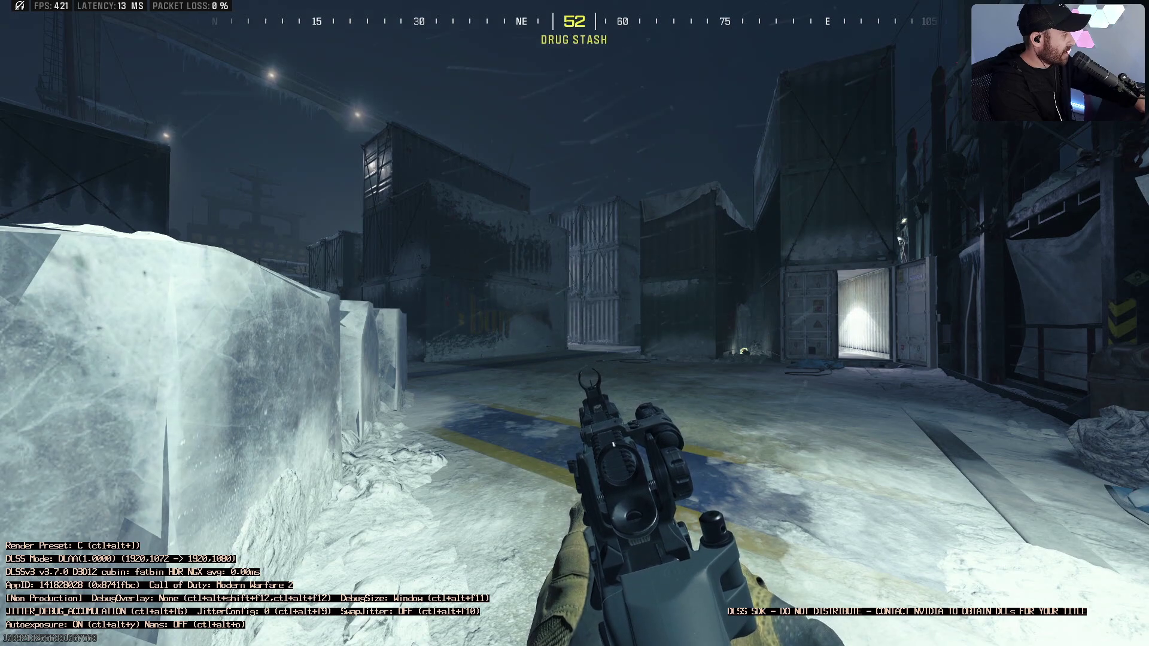
key(ctrl+alt+F6)
key(space)
key(w)
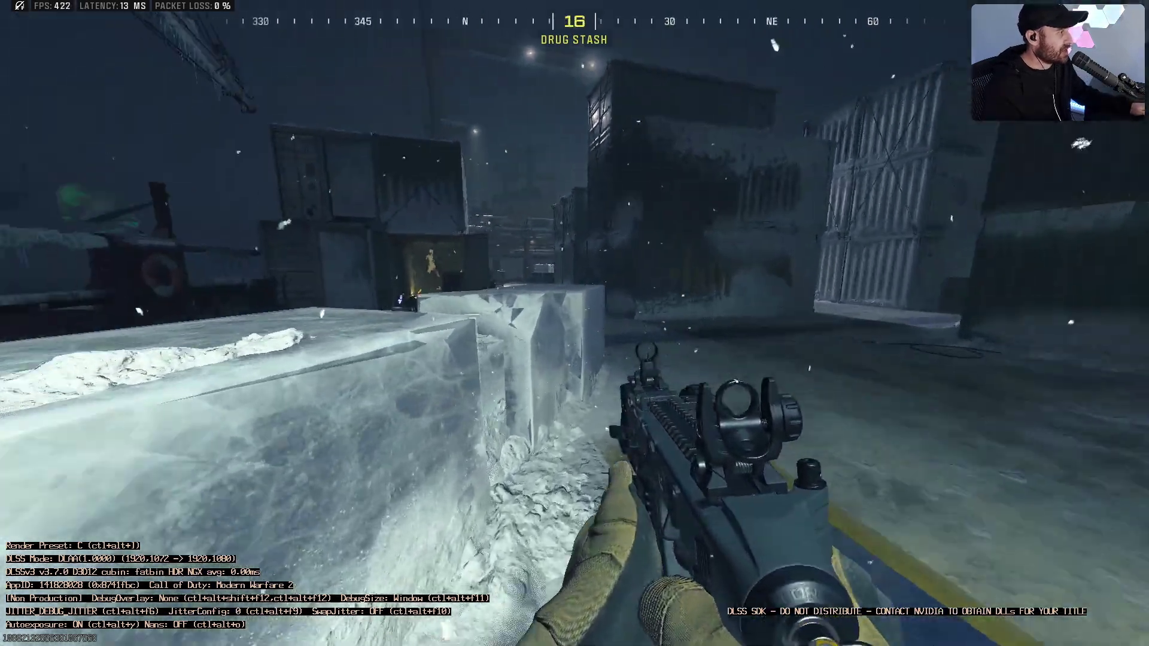
right_click(575, 323)
key(w)
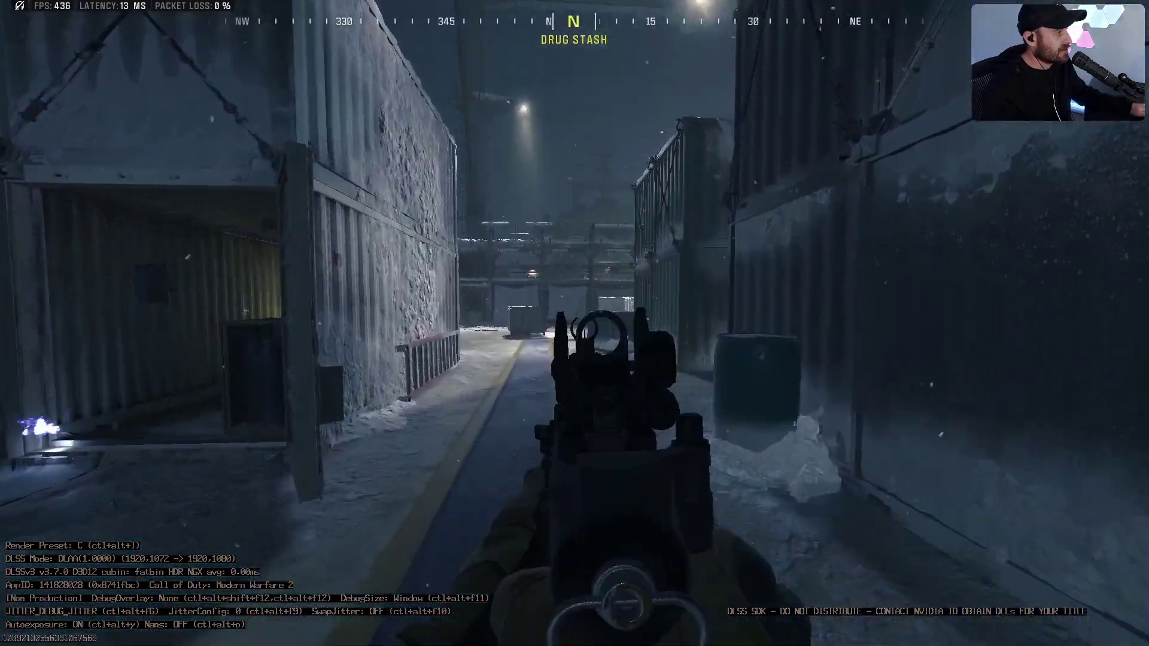
key(w)
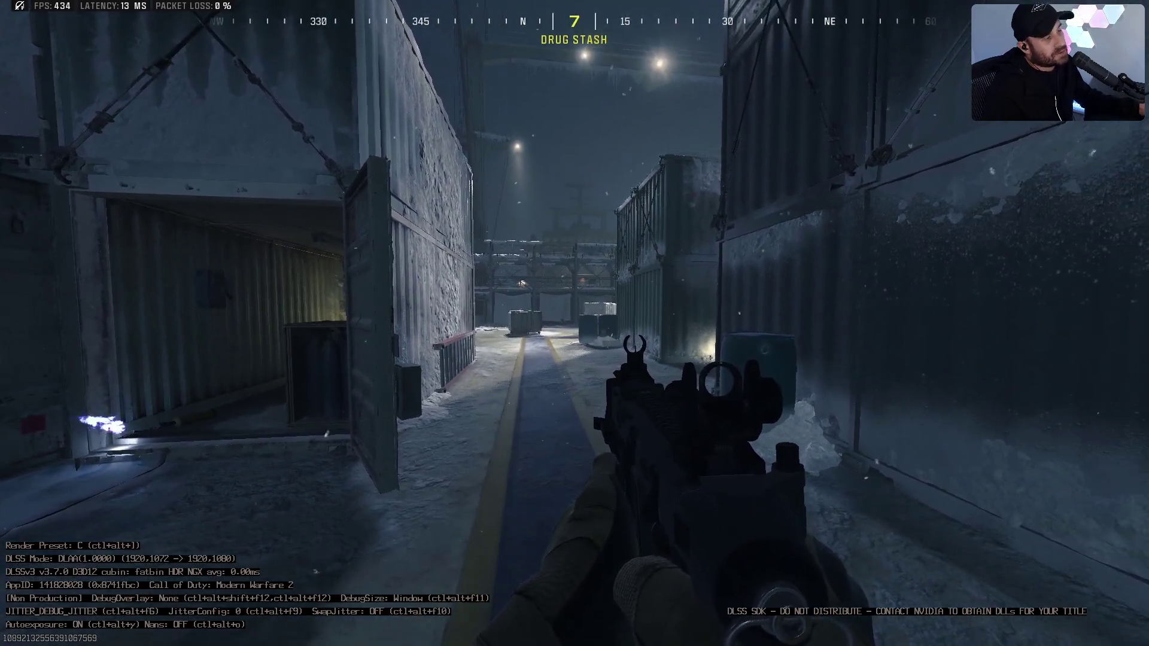
Step: Set NVIDIA DLSS Sharpness to 100 in the graphics quality settings and apply it
key(Escape)
click(999, 31)
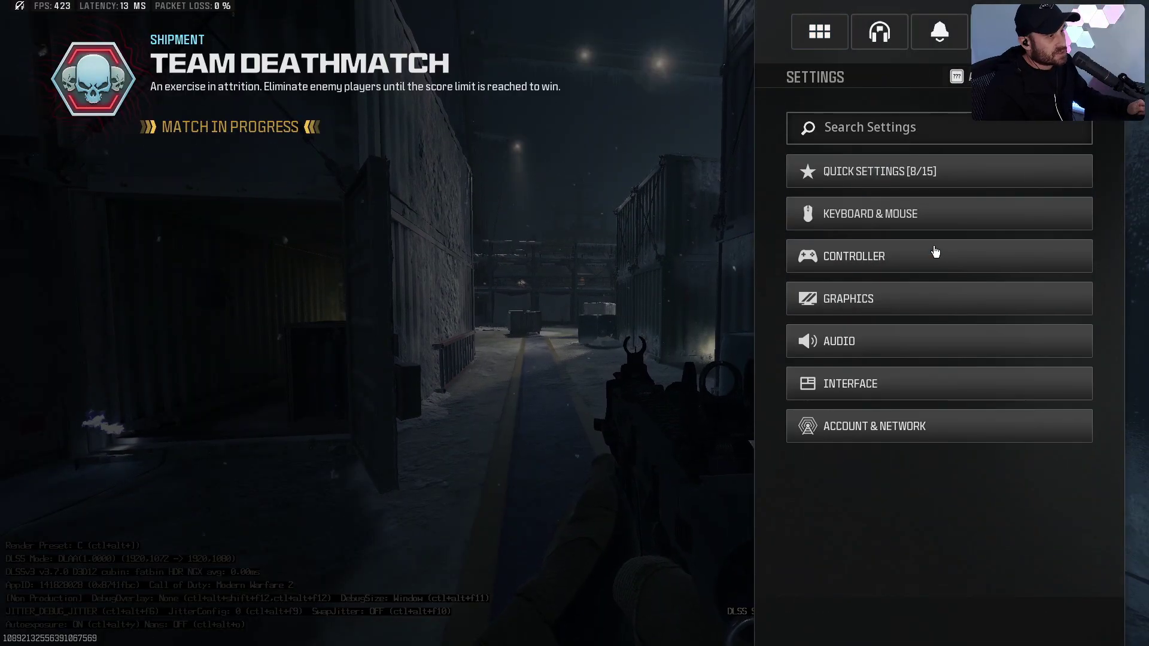
click(886, 303)
click(335, 336)
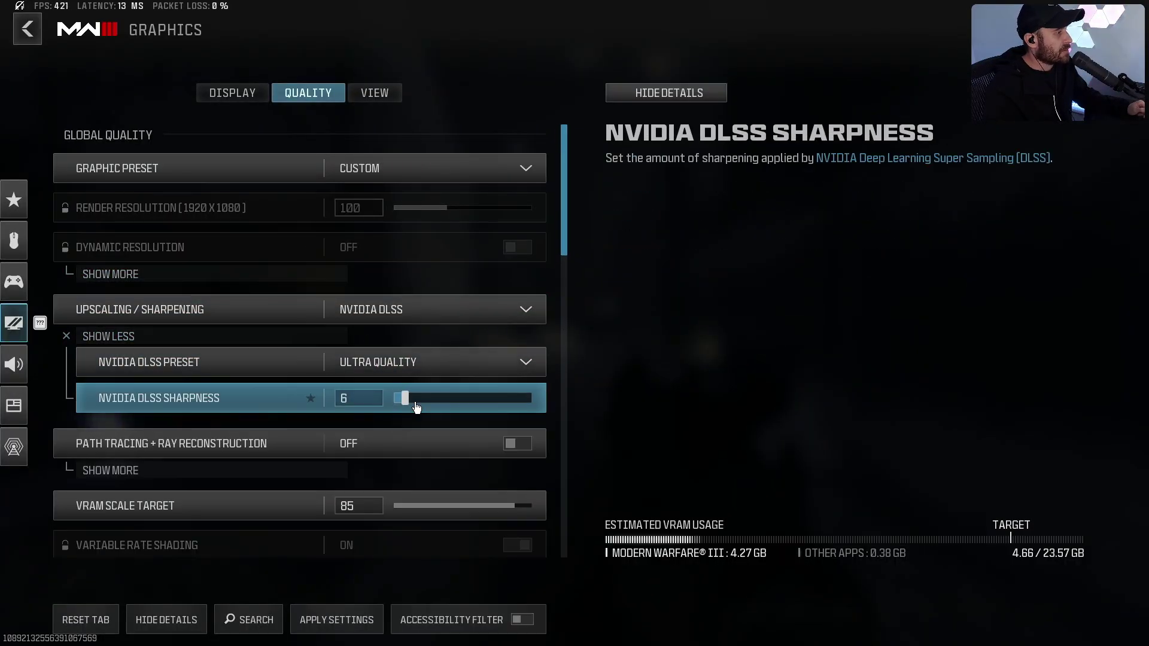
drag(459, 400, 533, 400)
click(354, 624)
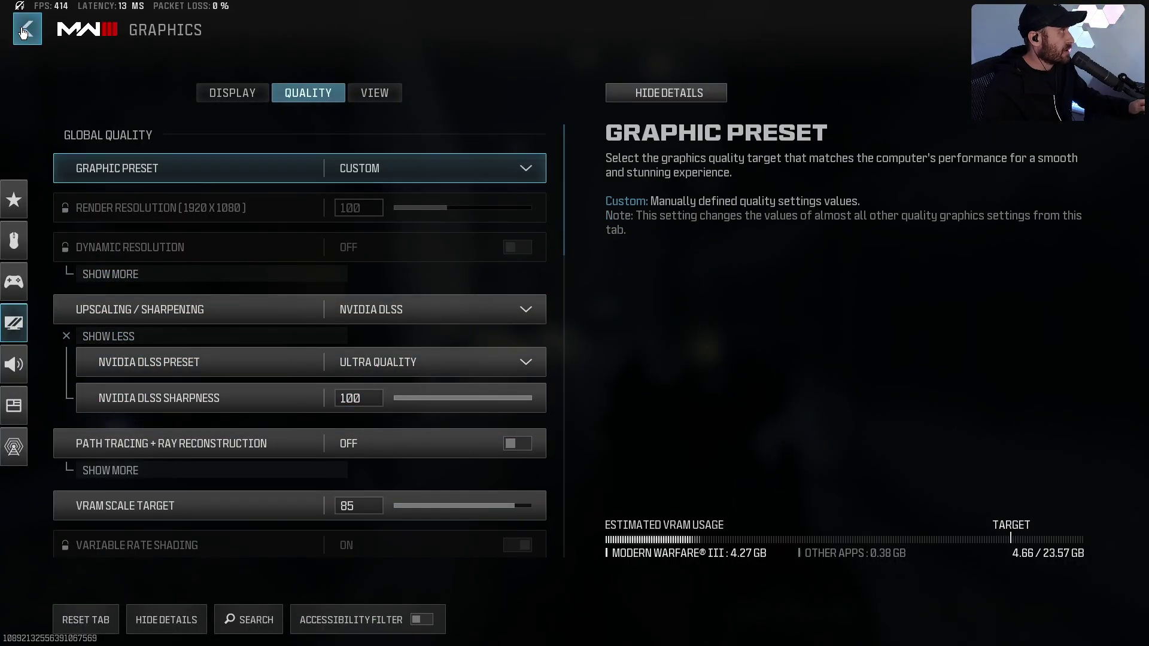
Step: Return to the match, aim down sights and strafe beside the containers to examine the image at full DLSS sharpness
click(28, 31)
key(Escape)
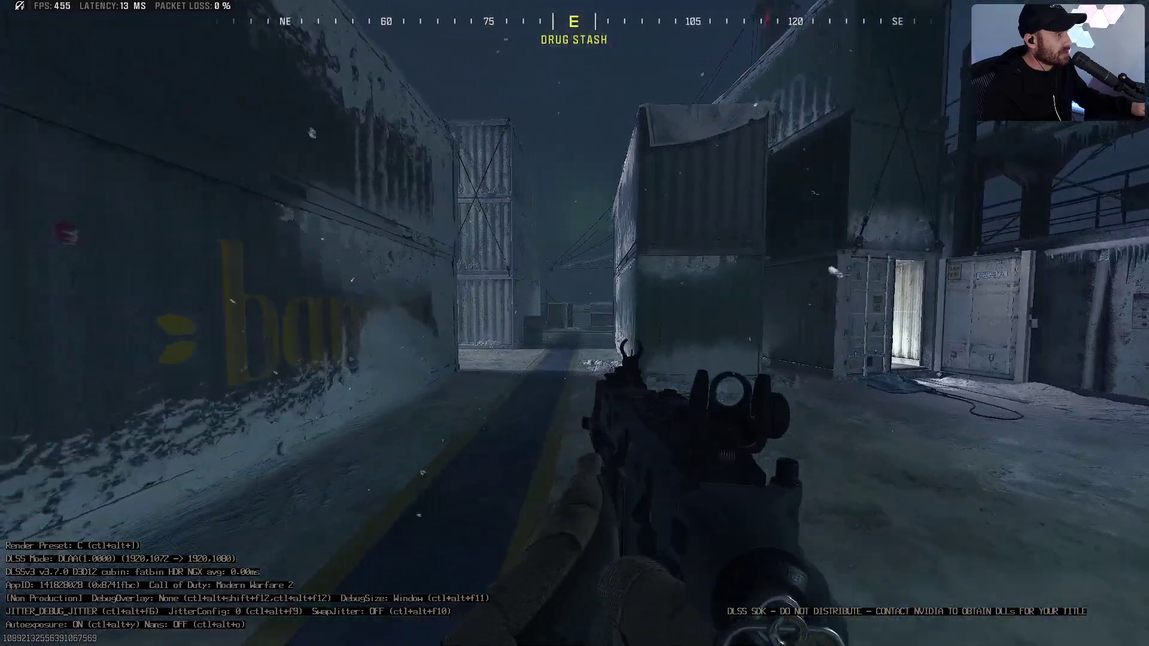
right_click(574, 323)
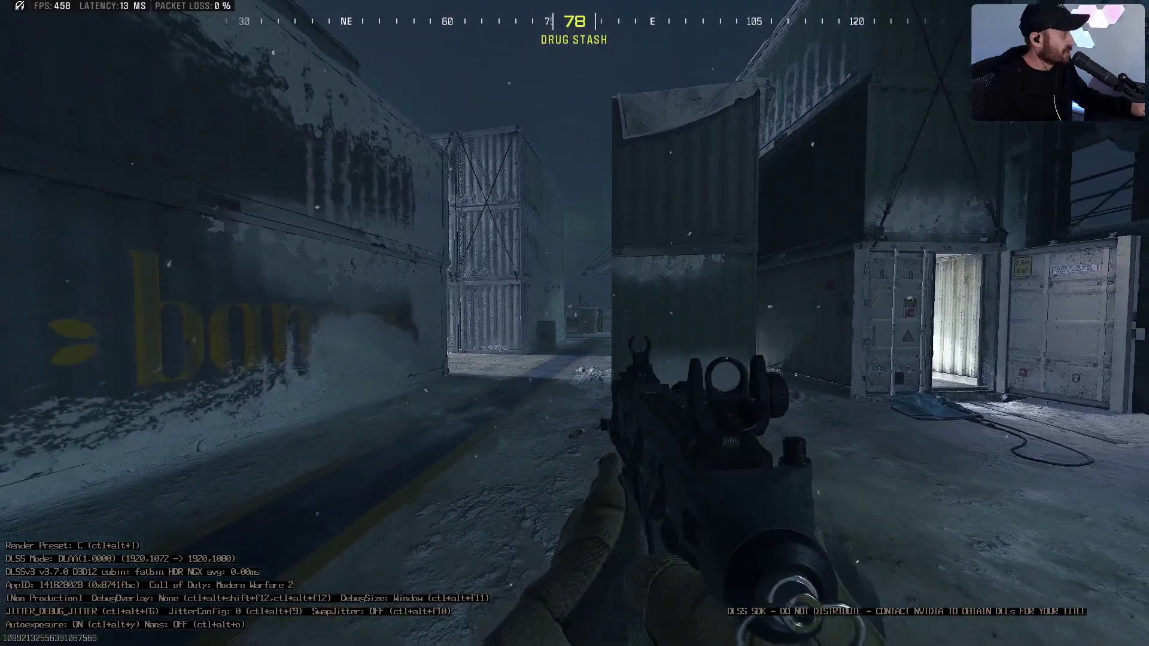
key(a)
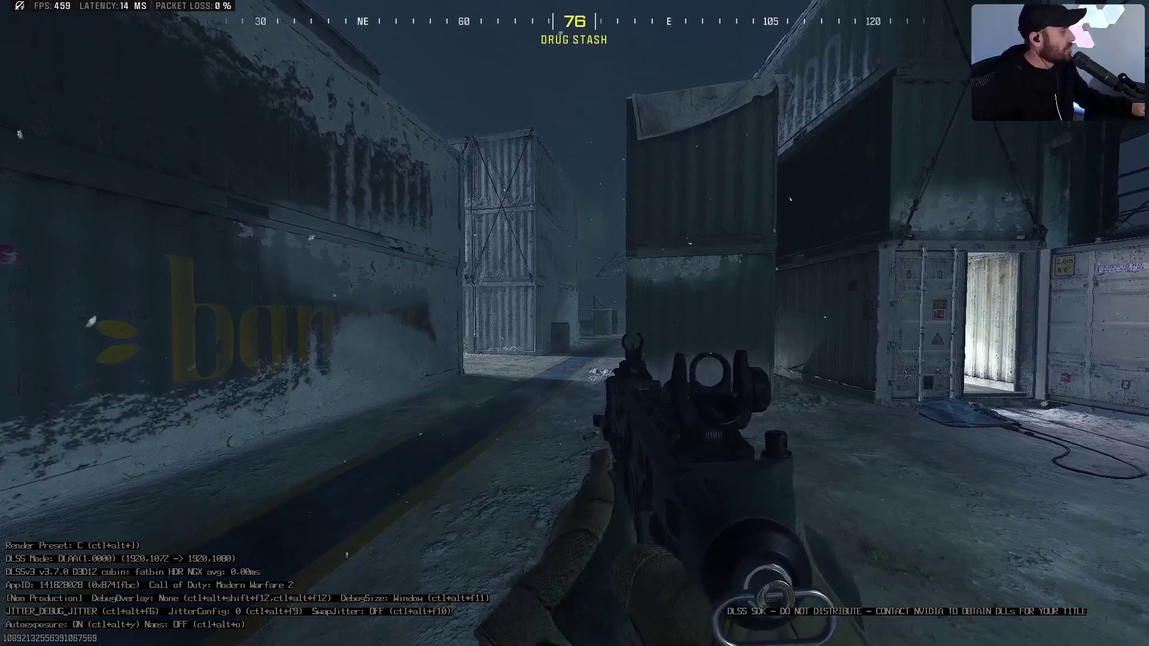
key(d)
Step: Reopen the graphics settings, expand the upscaling options to review NVIDIA DLSS Sharpness, and return to the match
key(Escape)
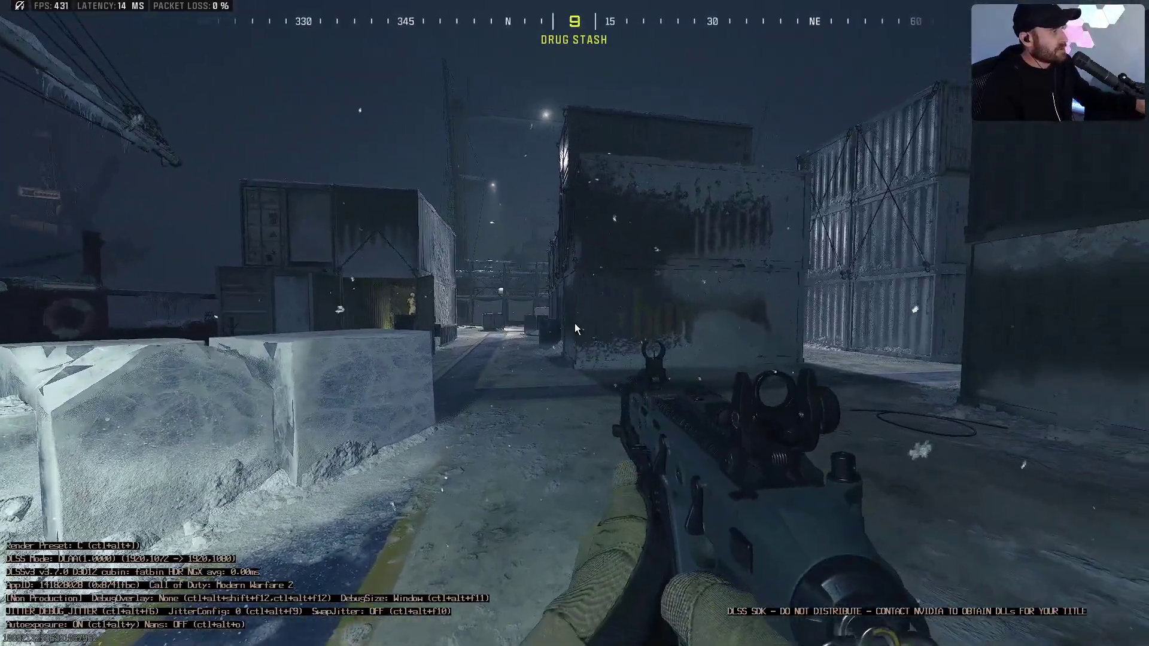
click(999, 31)
click(886, 292)
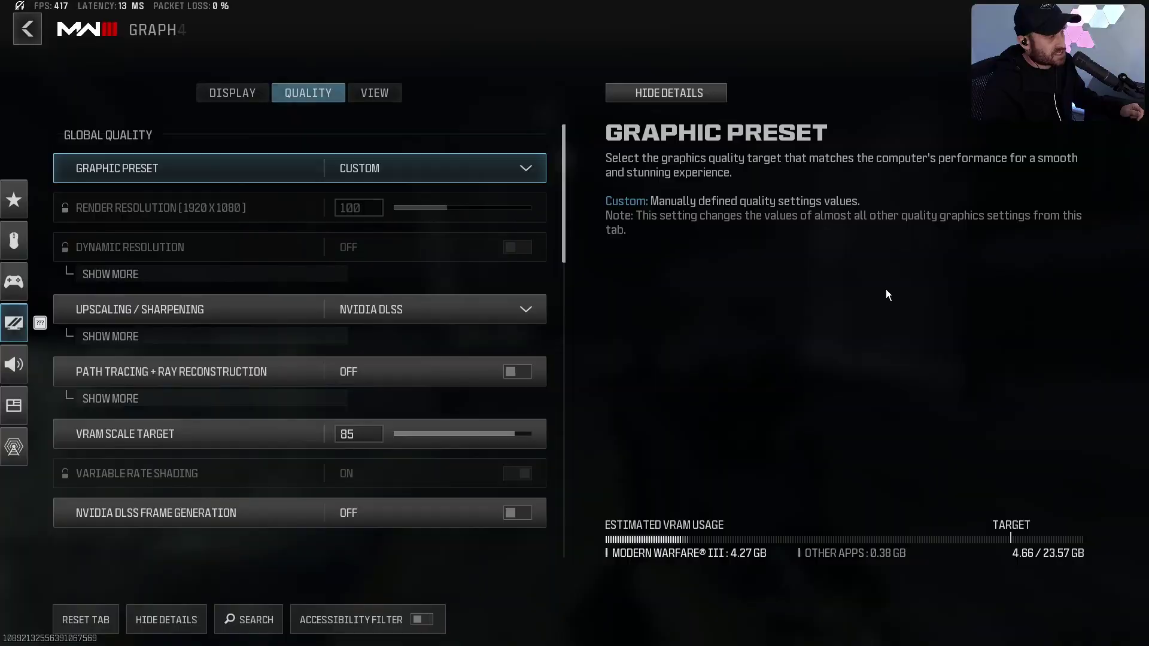
click(340, 336)
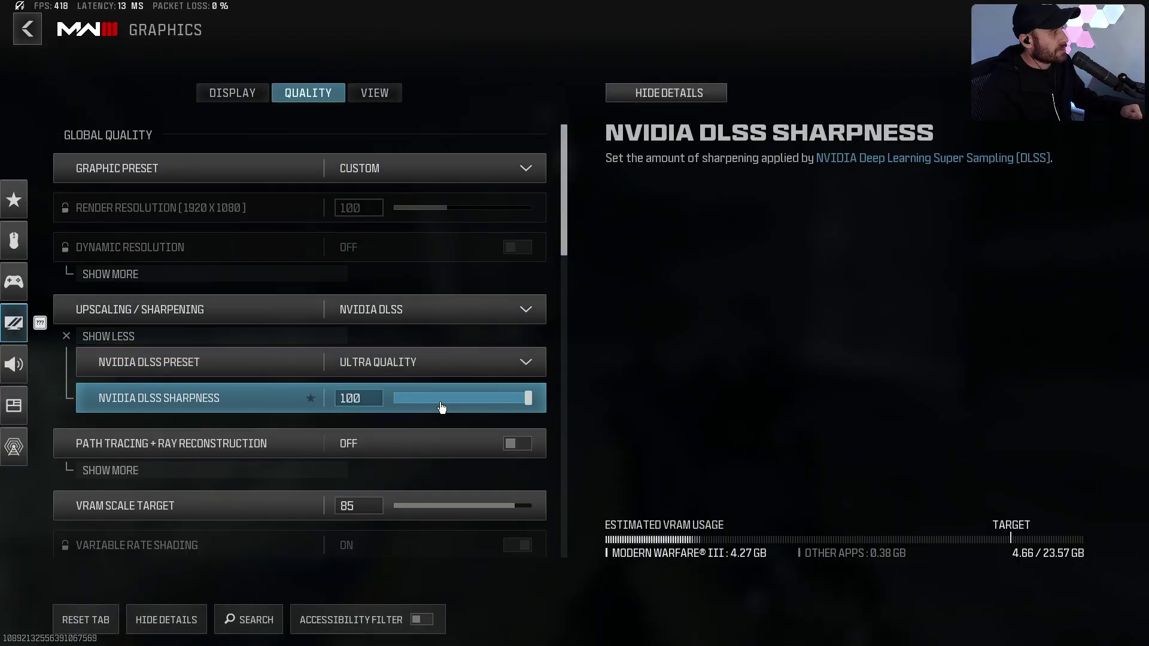
click(28, 29)
key(Escape)
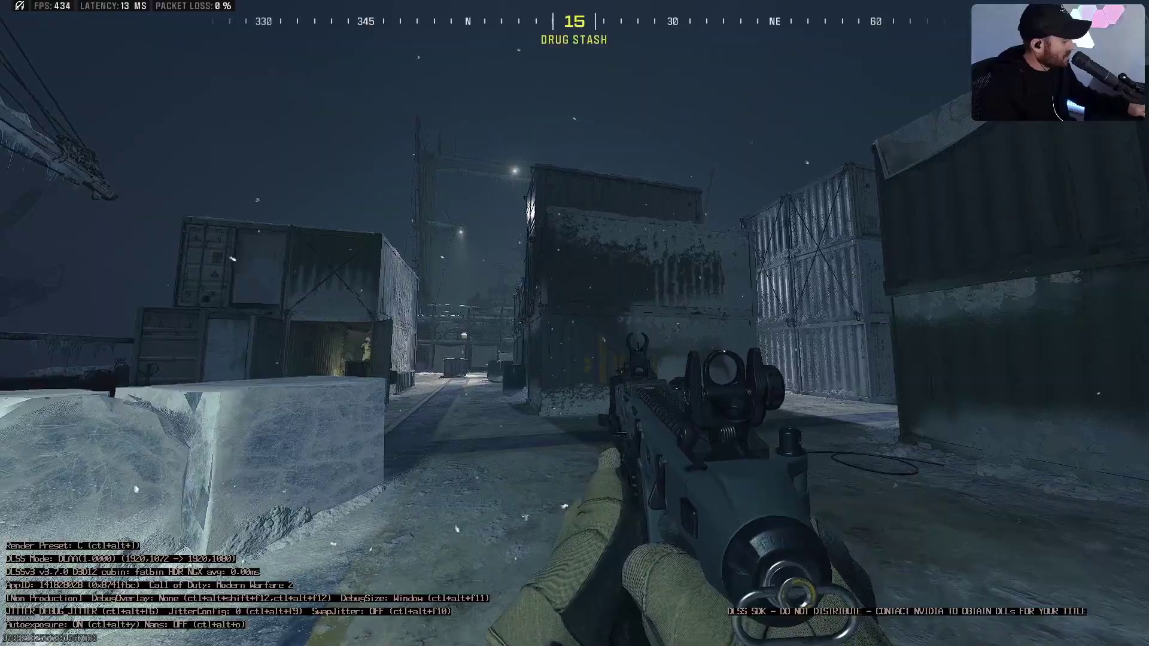
Step: Move forward past the ice blocks and aim down sights to inspect the sharpened image
key(w)
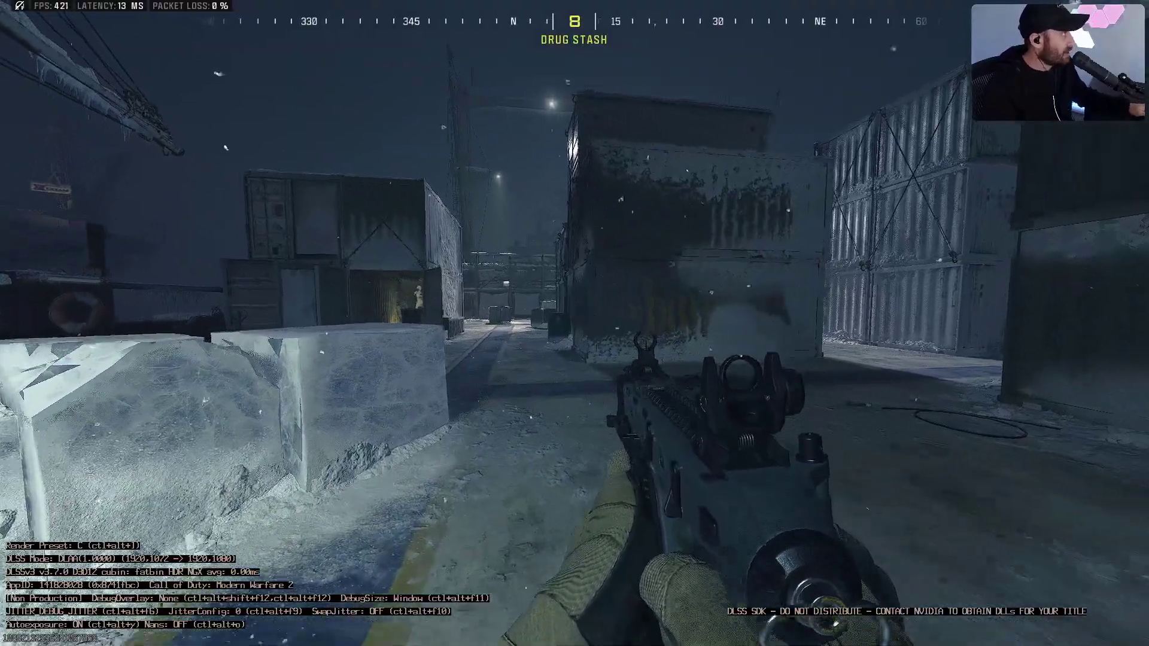
right_click(575, 323)
right_click(575, 323)
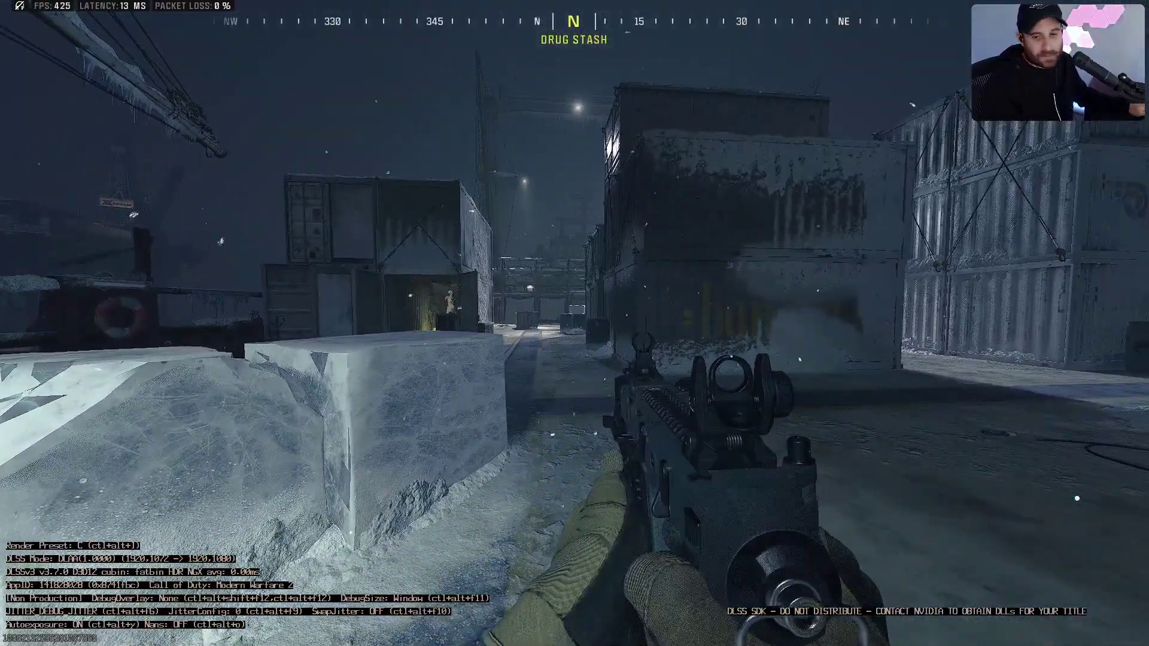
Step: Try to switch Upscaling / Sharpening to NVIDIA DLAA in the graphics quality settings and apply it
key(Escape)
click(999, 31)
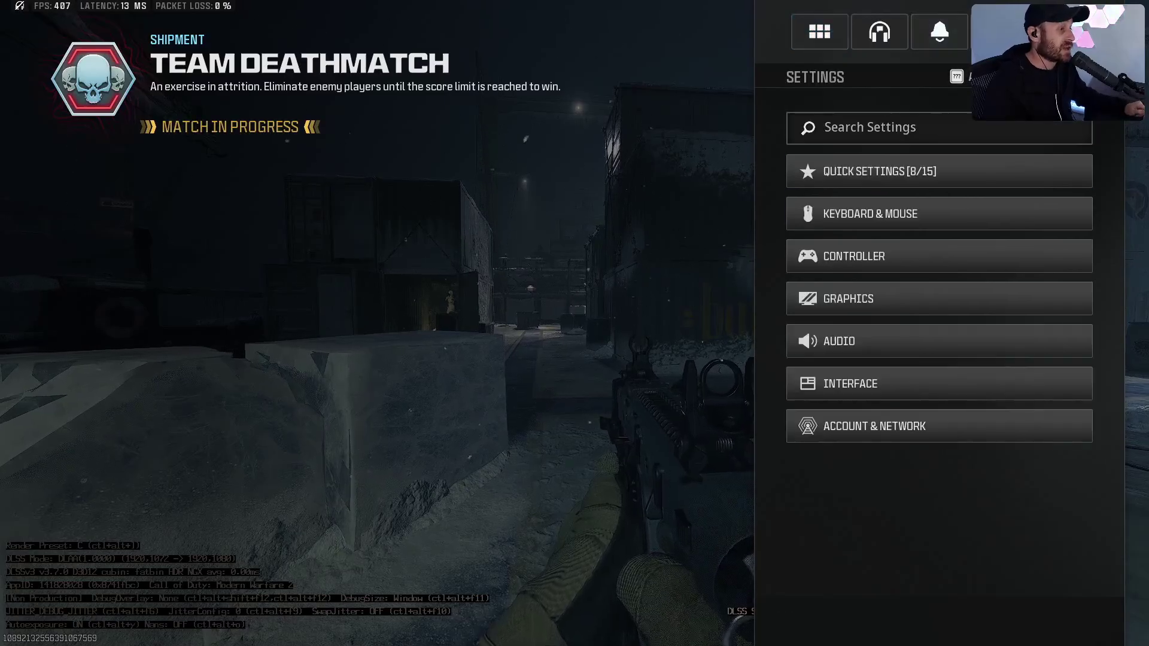
click(884, 298)
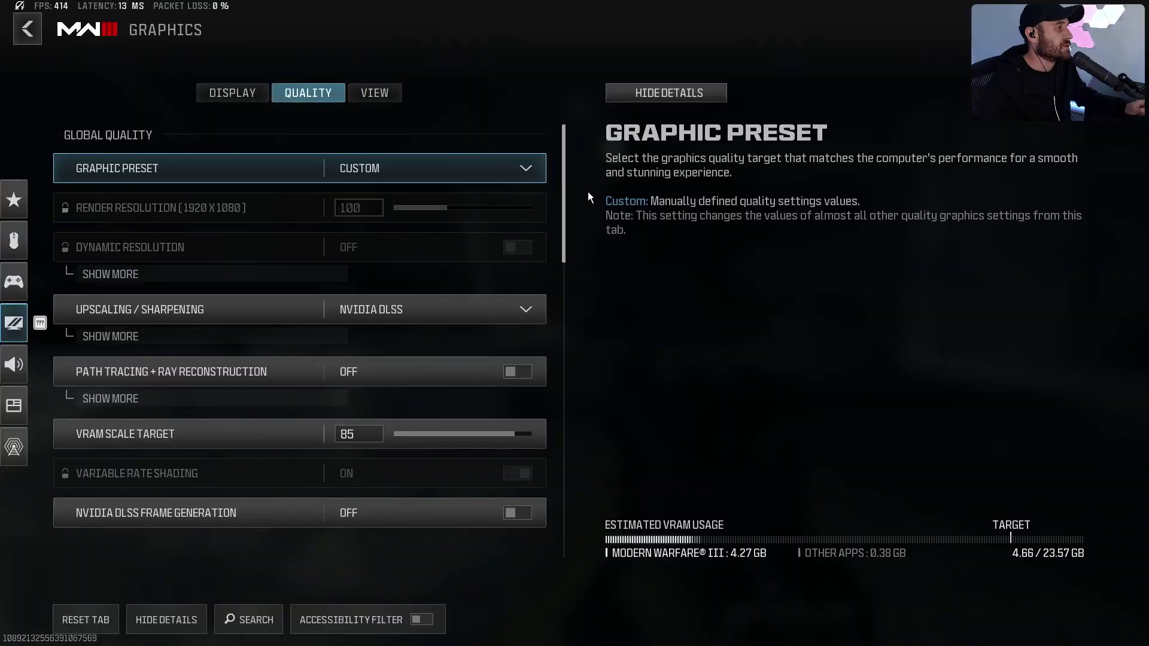
click(317, 337)
click(426, 318)
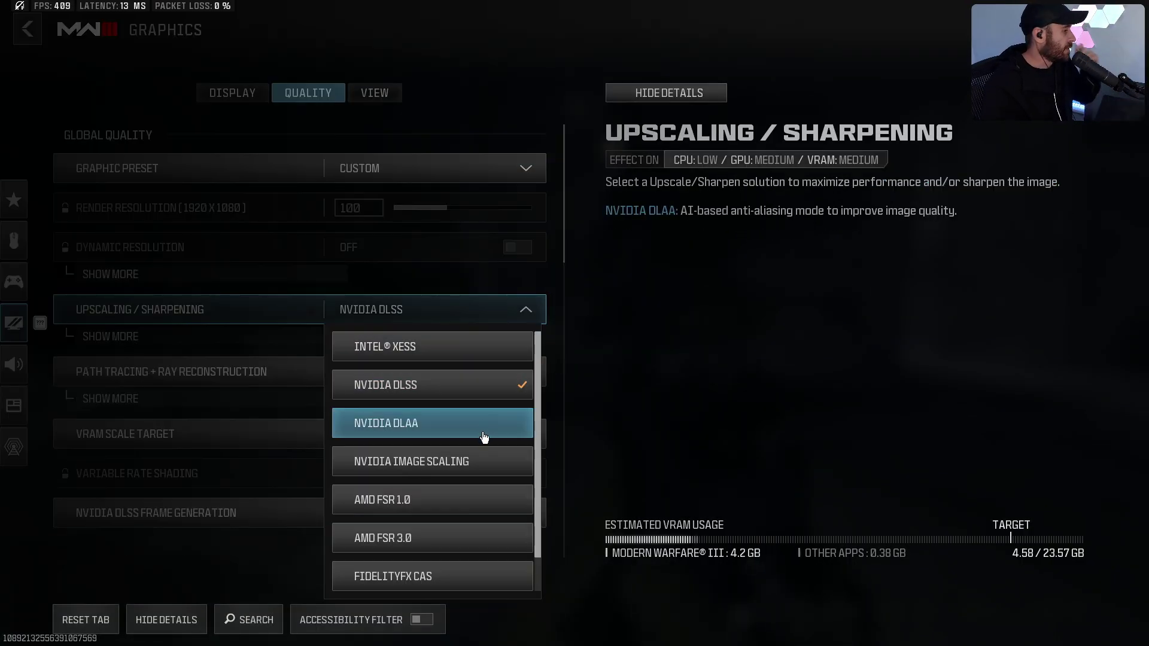
click(413, 425)
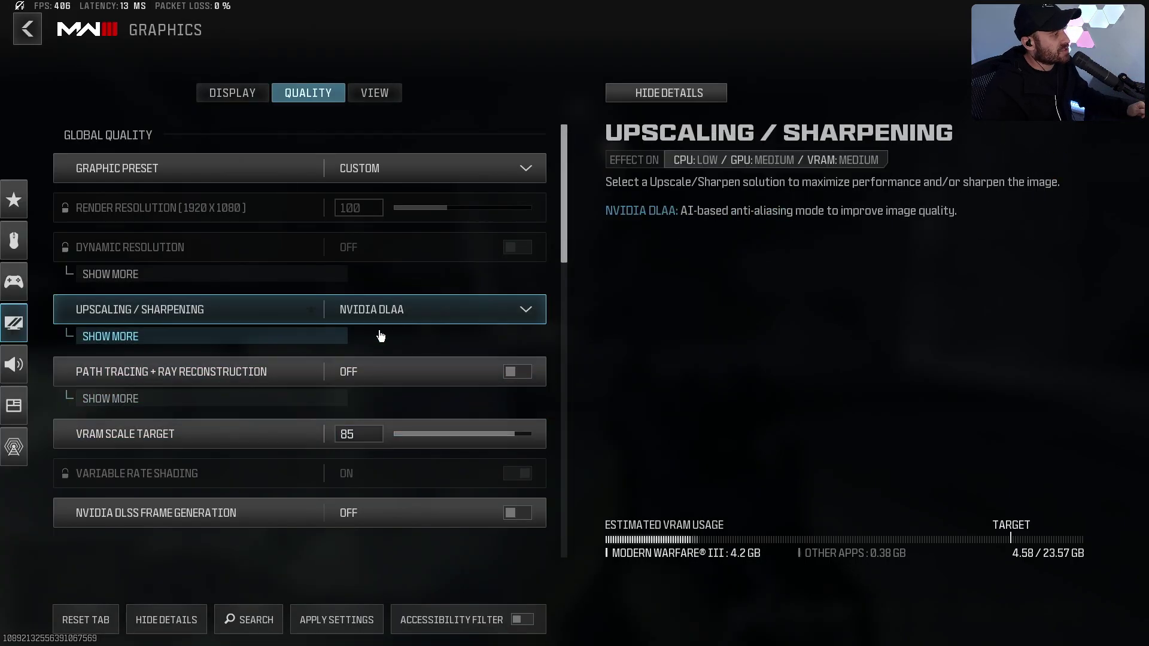
click(326, 620)
Step: Reload the graphics quality settings, select NVIDIA DLAA for Upscaling / Sharpening again and apply the change
click(220, 101)
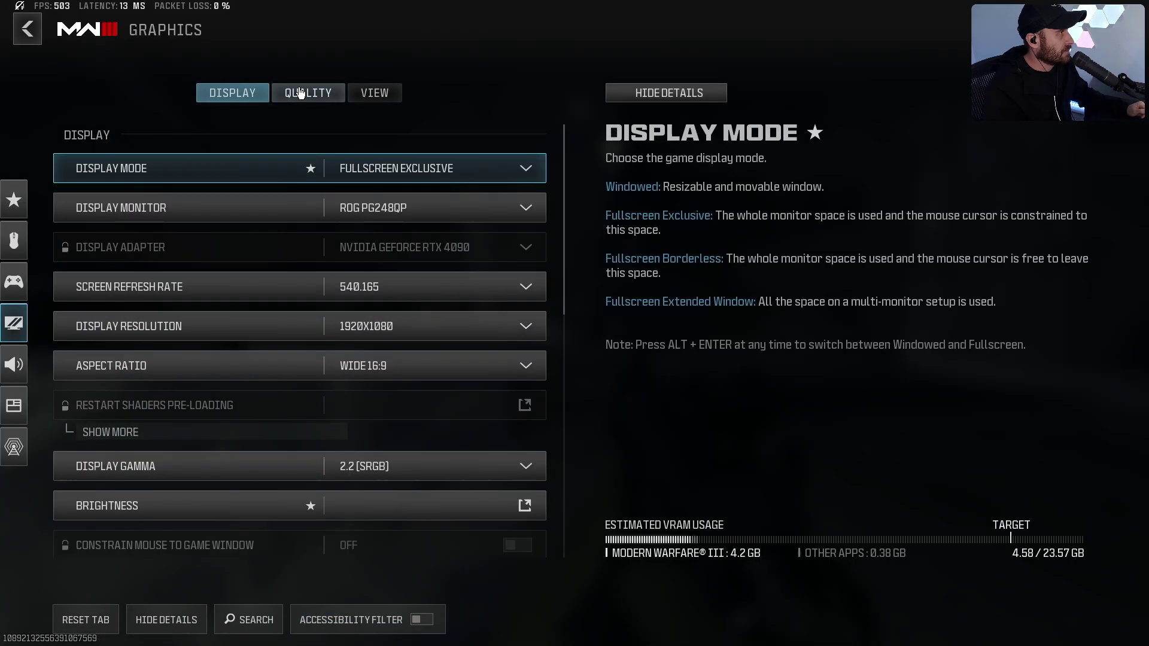
click(297, 92)
click(419, 309)
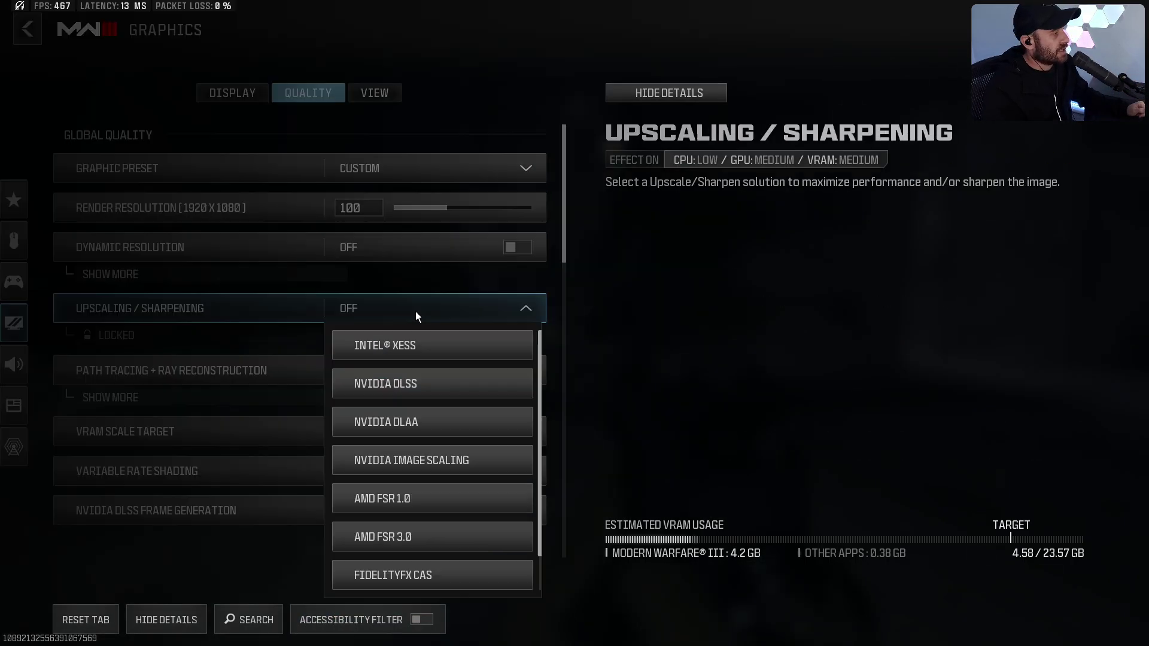
click(413, 422)
click(326, 620)
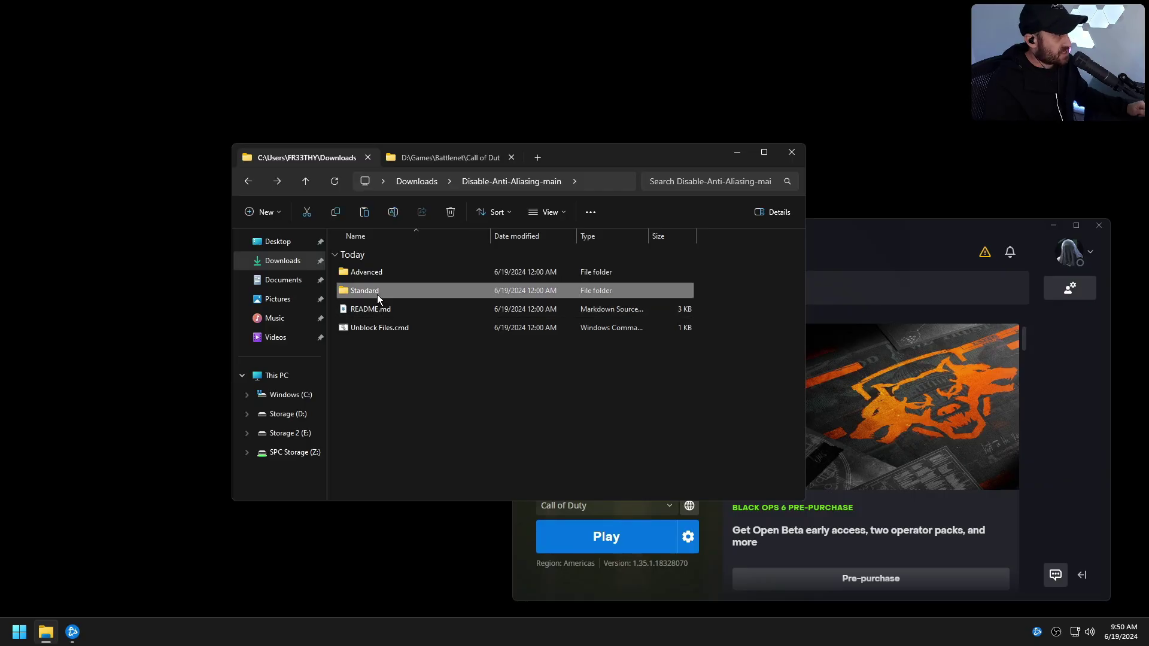
Step: Compare the Standard and Advanced download folders and remove the Advanced files, including DLSSTweaks.ini, dlsstweaks.log and nvngx_dlss.dll, from the game's _retail_ folder
double_click(377, 293)
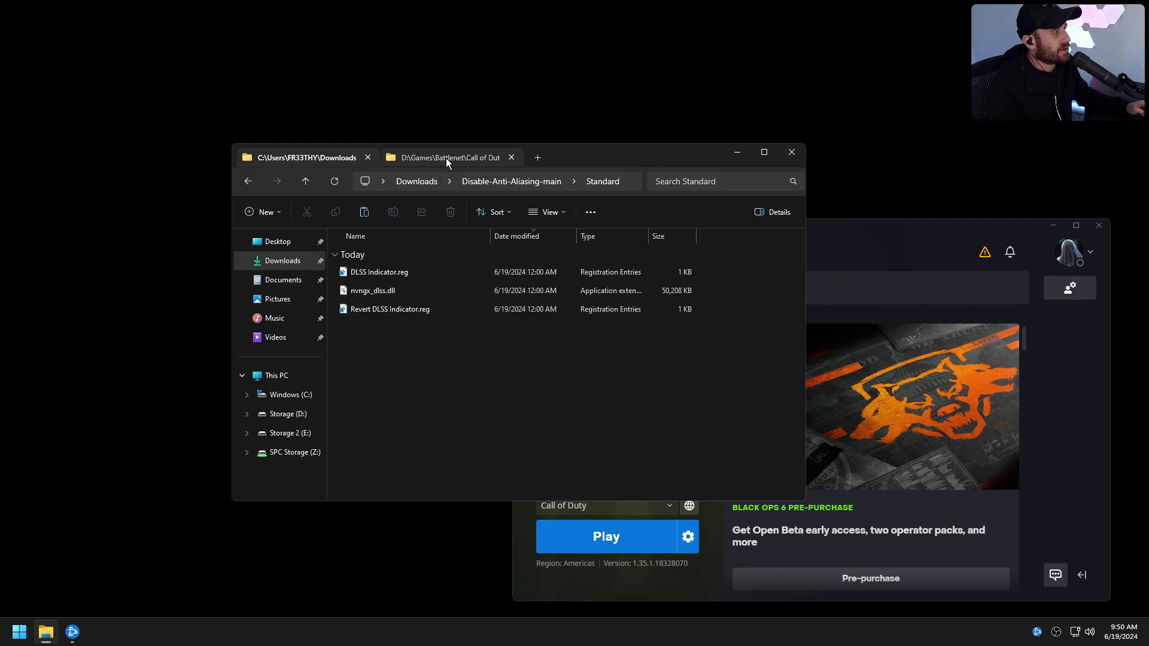
click(305, 181)
double_click(377, 273)
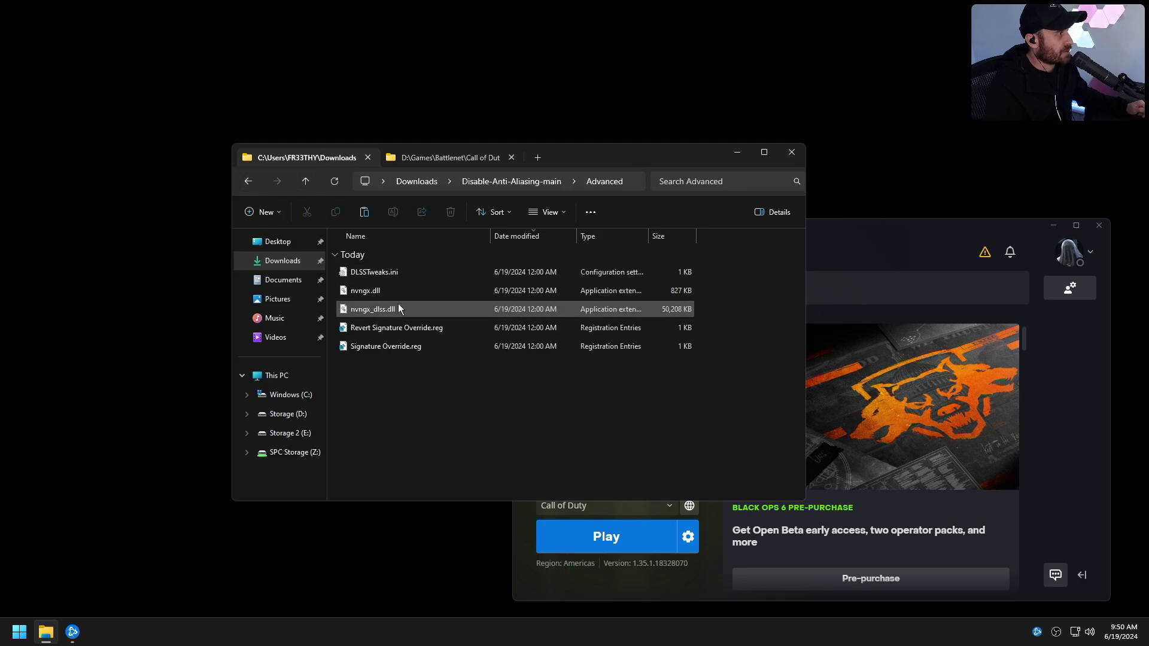
click(463, 160)
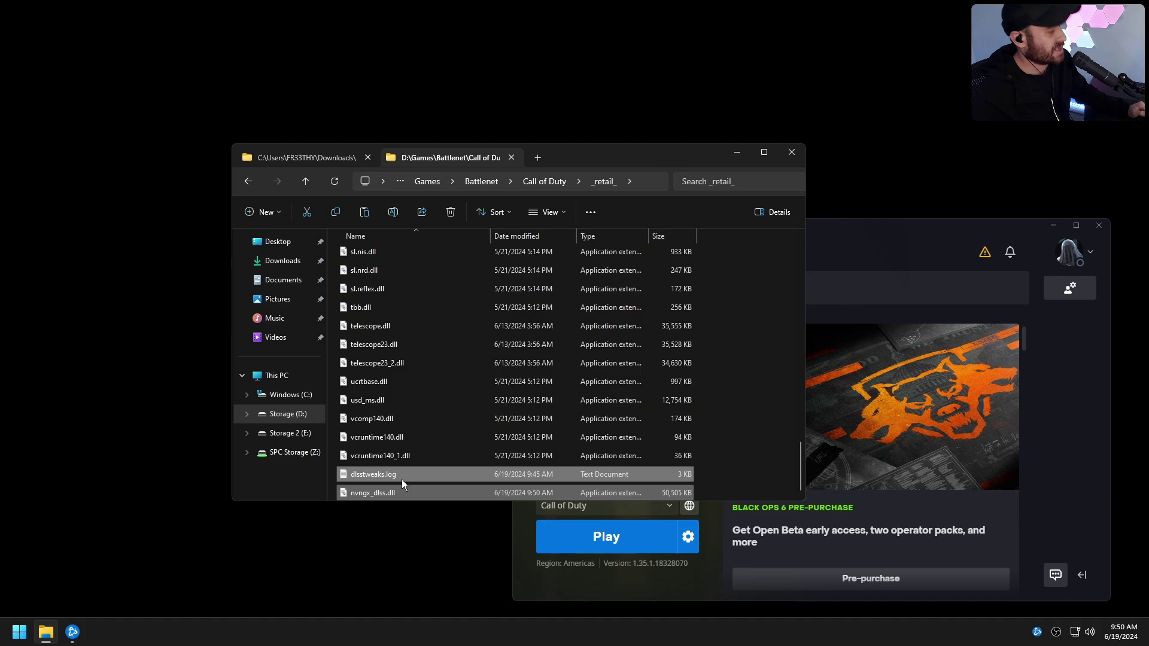
scroll(397, 349, up, 5)
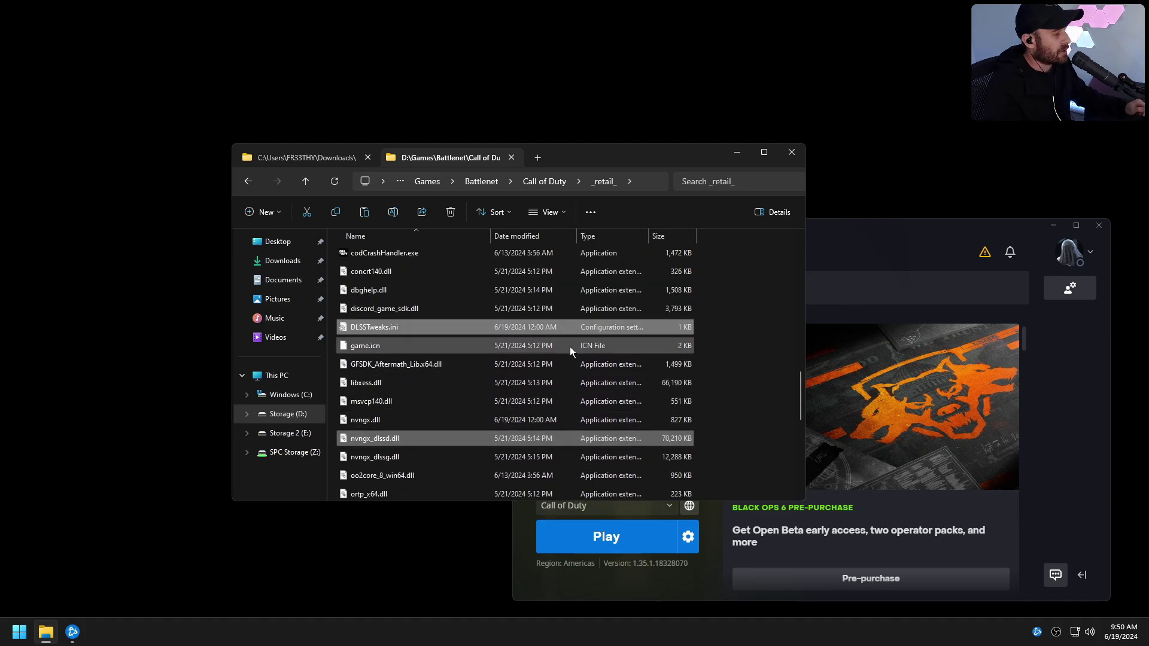
scroll(570, 341, down, 10)
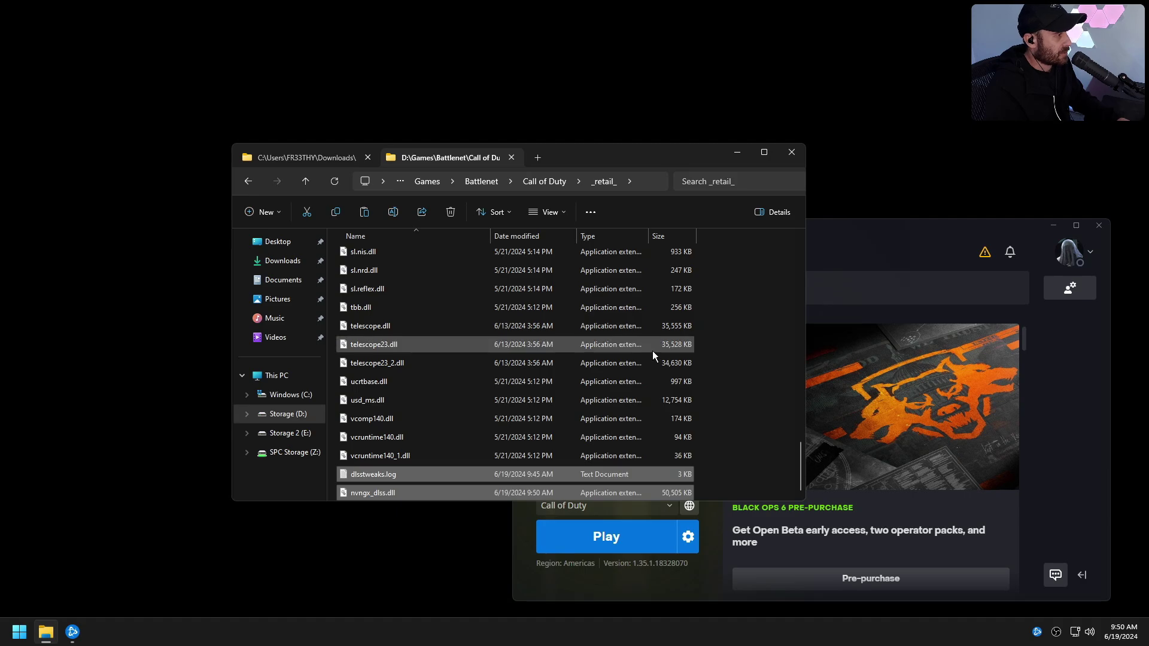
scroll(522, 398, up, 10)
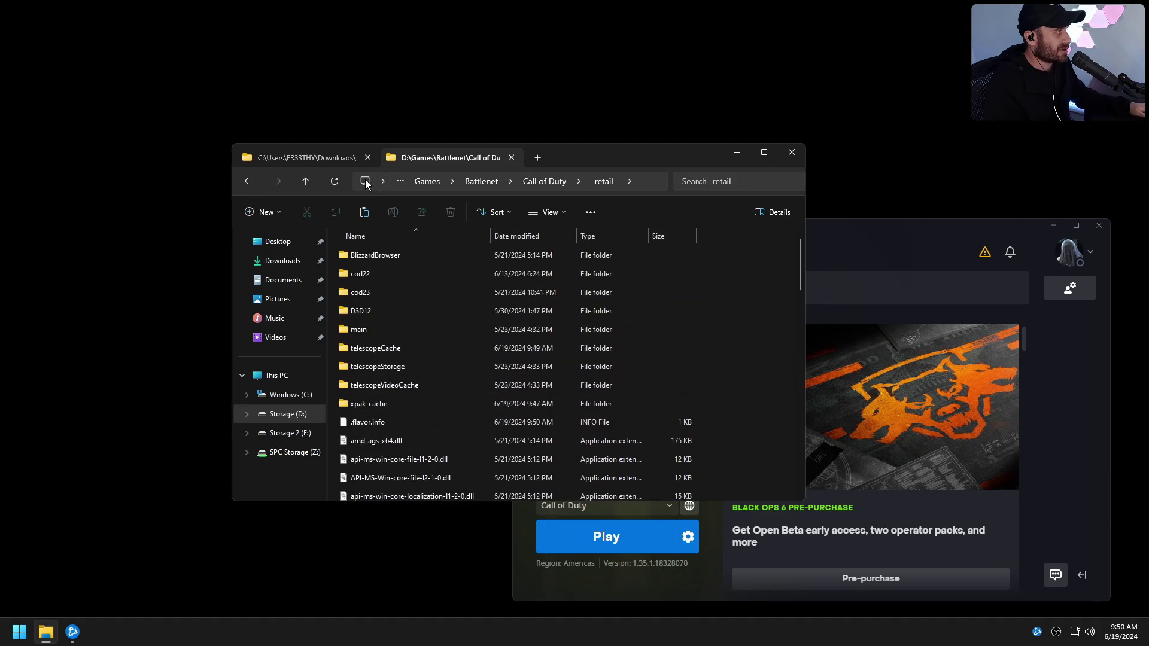
Step: Copy nvngx_dlss.dll from the Standard download folder into the game's _retail_ folder and launch Call of Duty from Battle.net
click(307, 157)
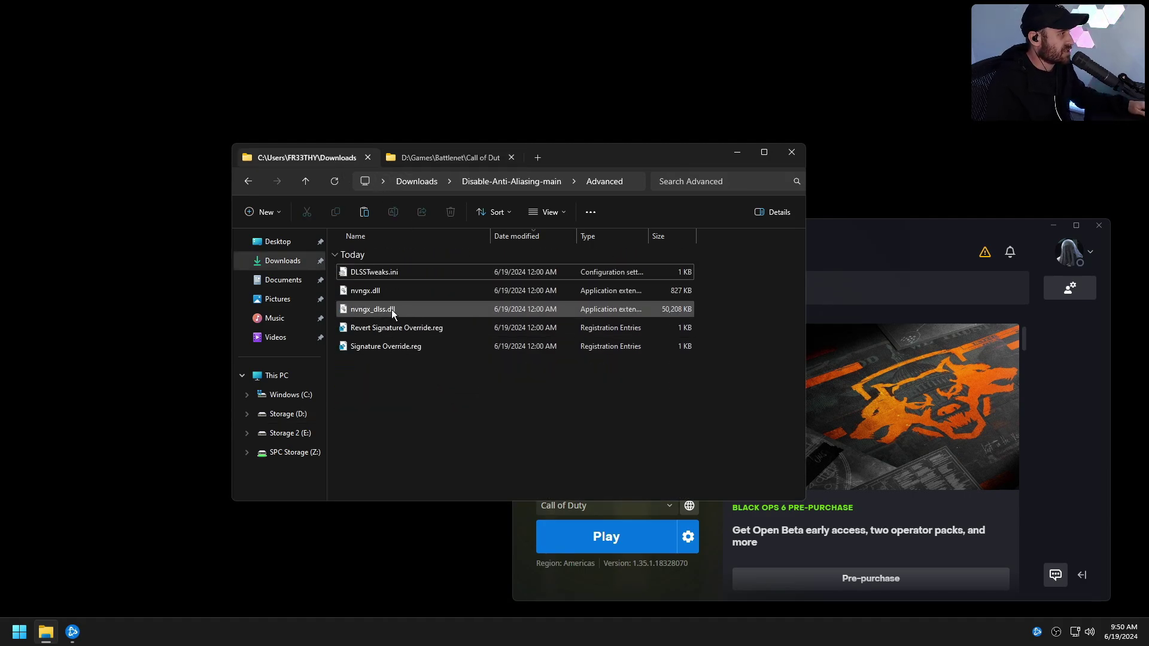
click(247, 181)
double_click(382, 295)
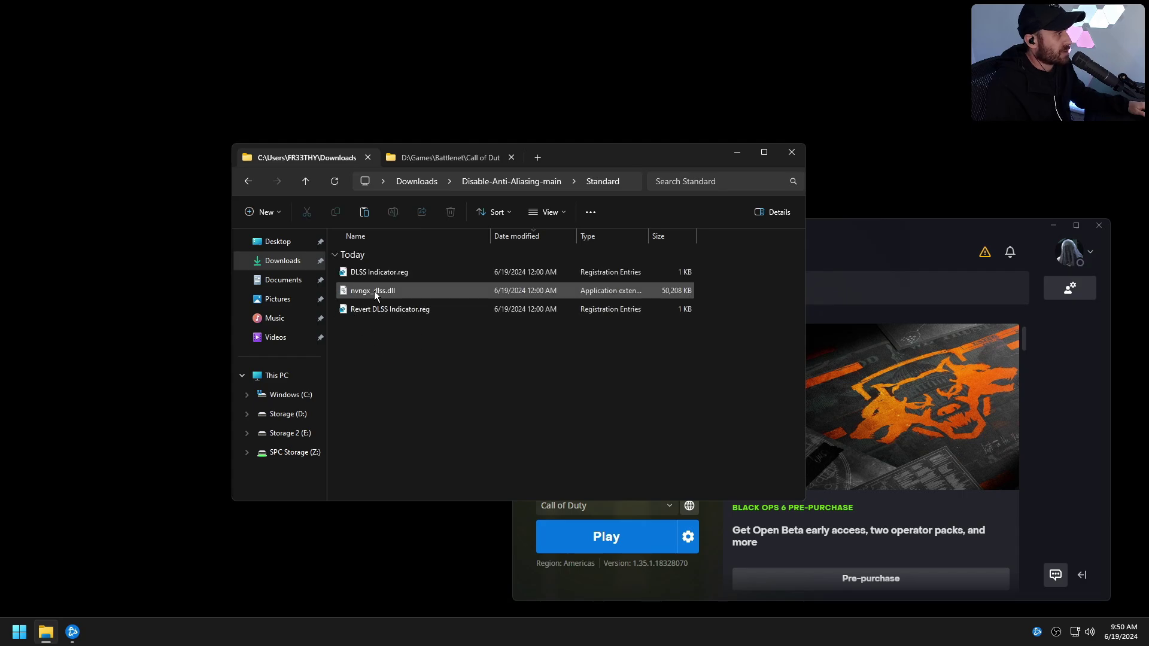
click(459, 158)
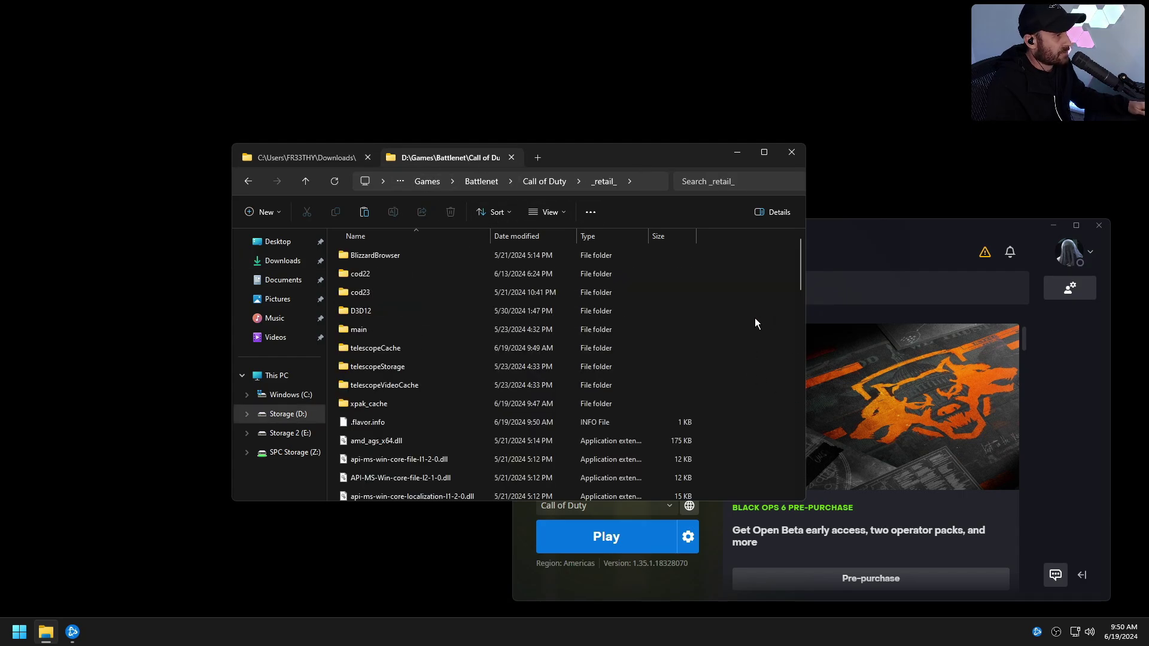
key(ctrl+v)
click(656, 563)
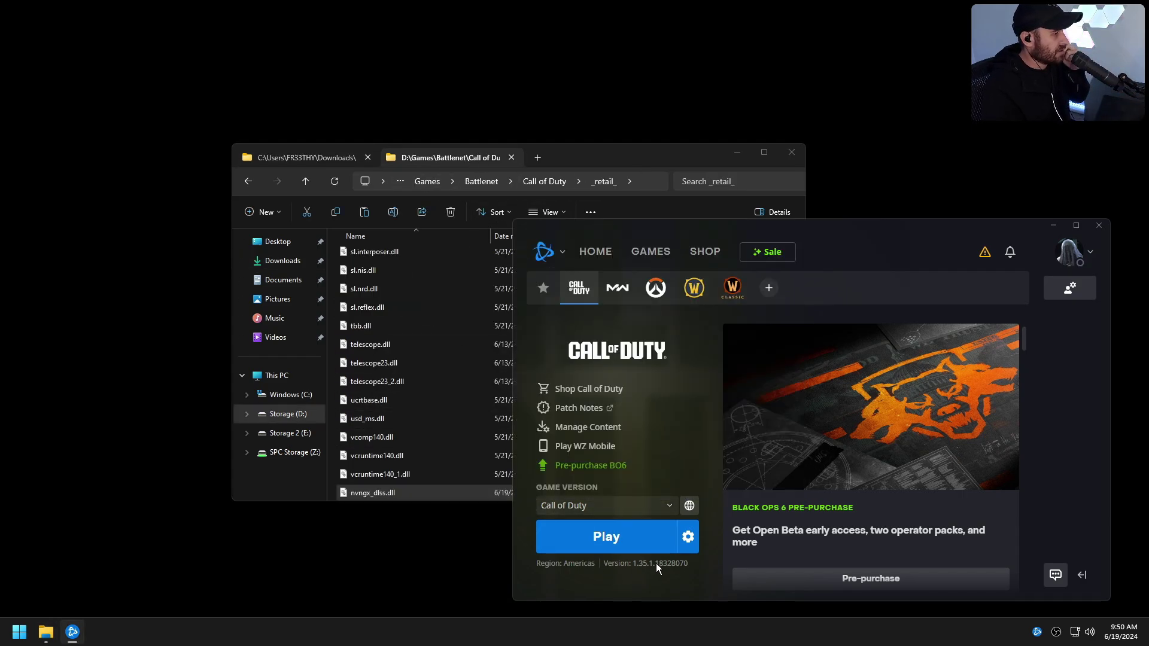
click(622, 542)
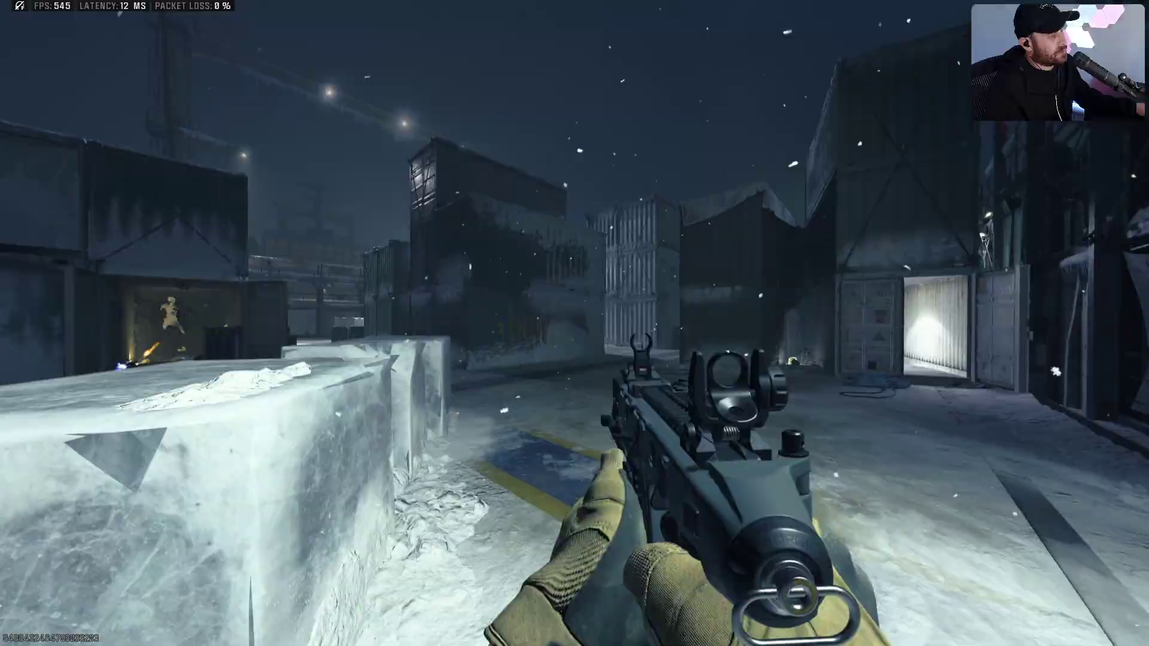
Step: Set Upscaling / Sharpening to NVIDIA DLAA in the match's graphics quality settings and apply the change
key(Escape)
click(997, 30)
click(911, 293)
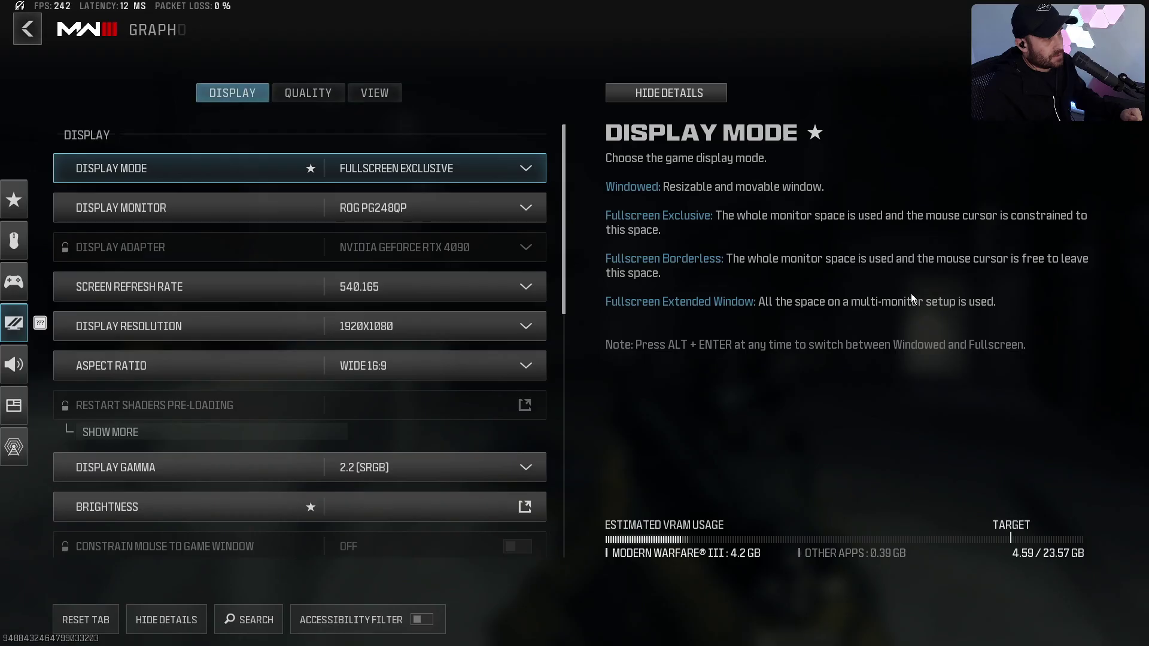
click(308, 93)
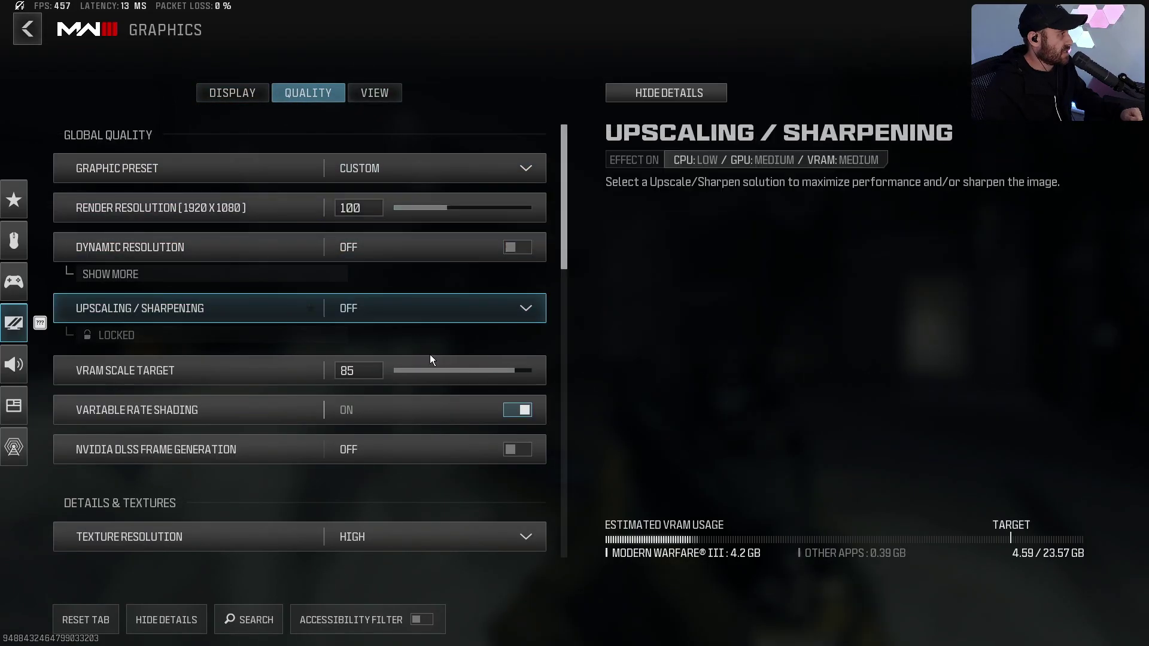
click(386, 325)
click(415, 423)
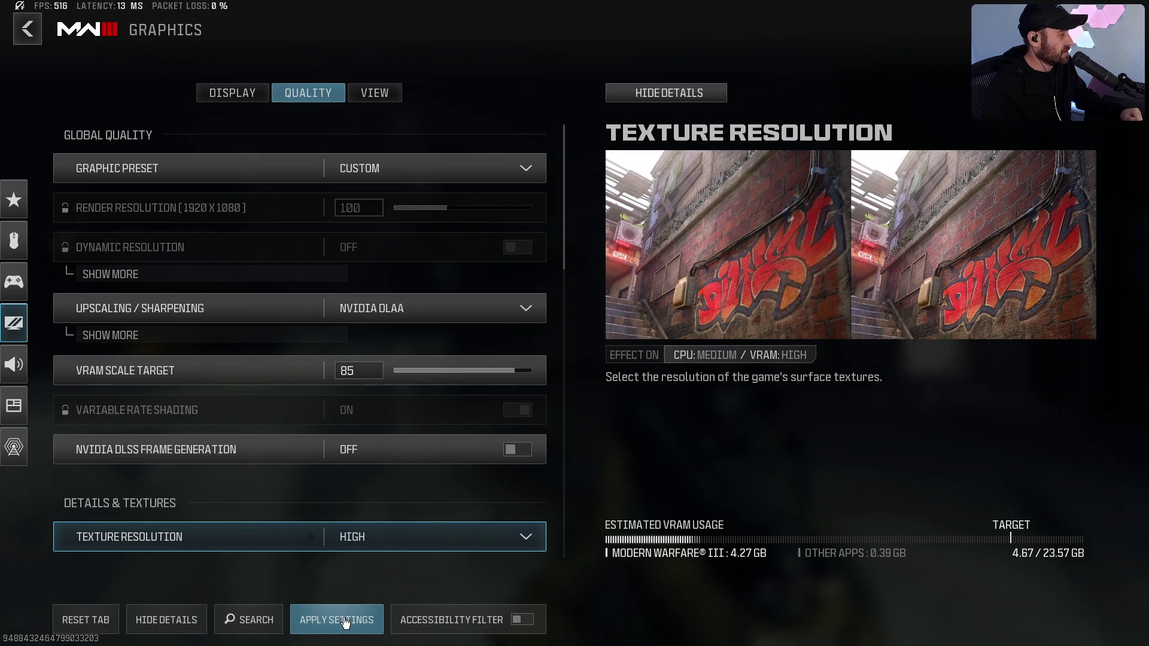
click(344, 620)
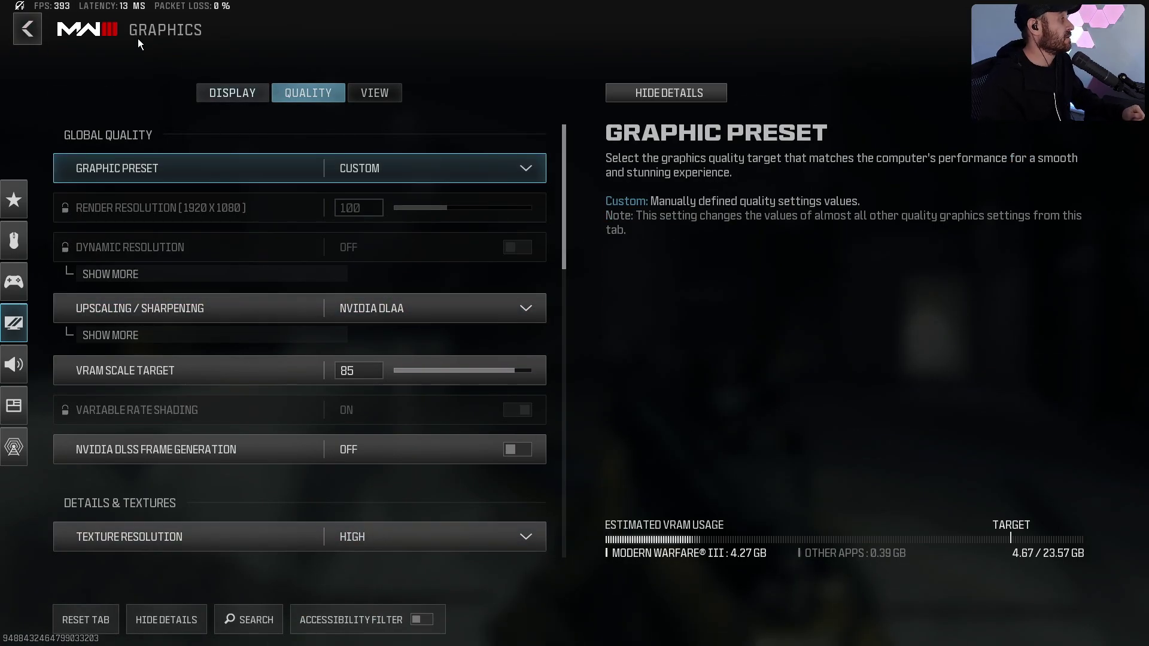
Step: Return to the match and strafe to examine the DLSS overlay and image under NVIDIA DLAA
click(28, 31)
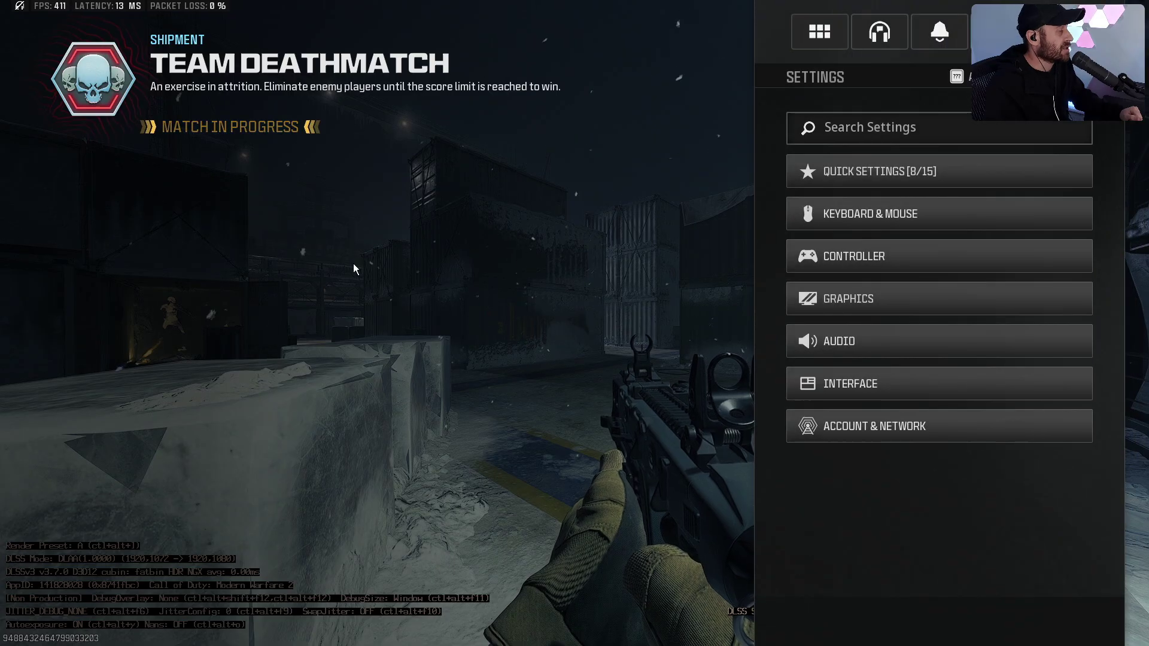
key(Escape)
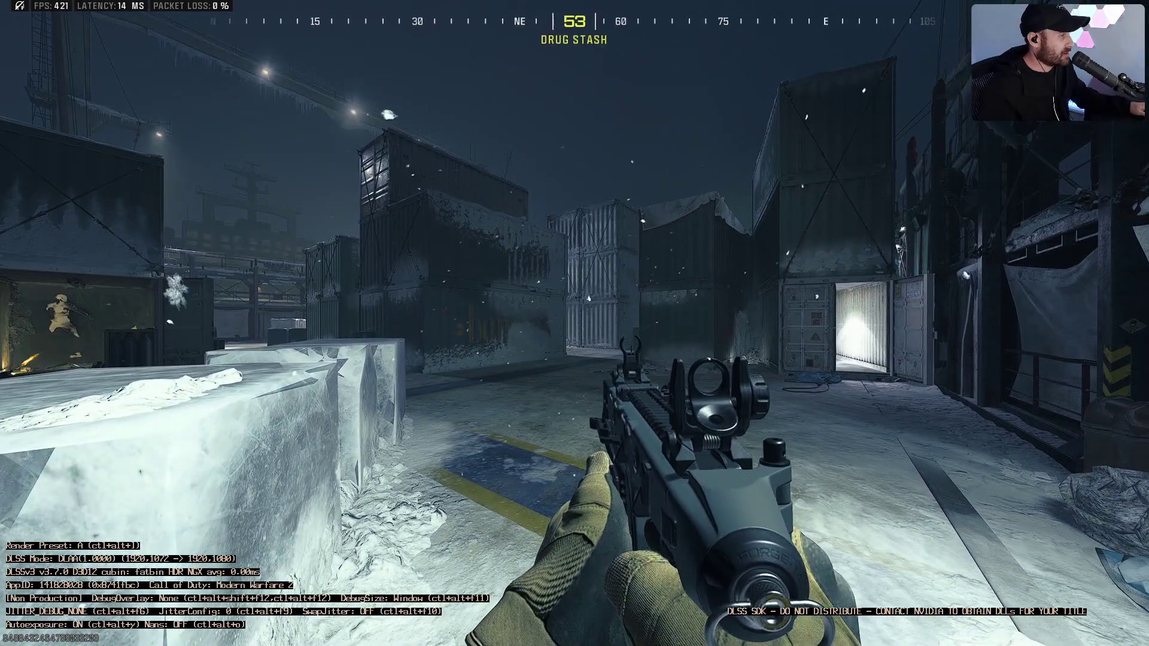
key(d)
Step: Set NVIDIA DLAA Sharpness to 0 in the match's graphics quality settings and return to the match
key(Escape)
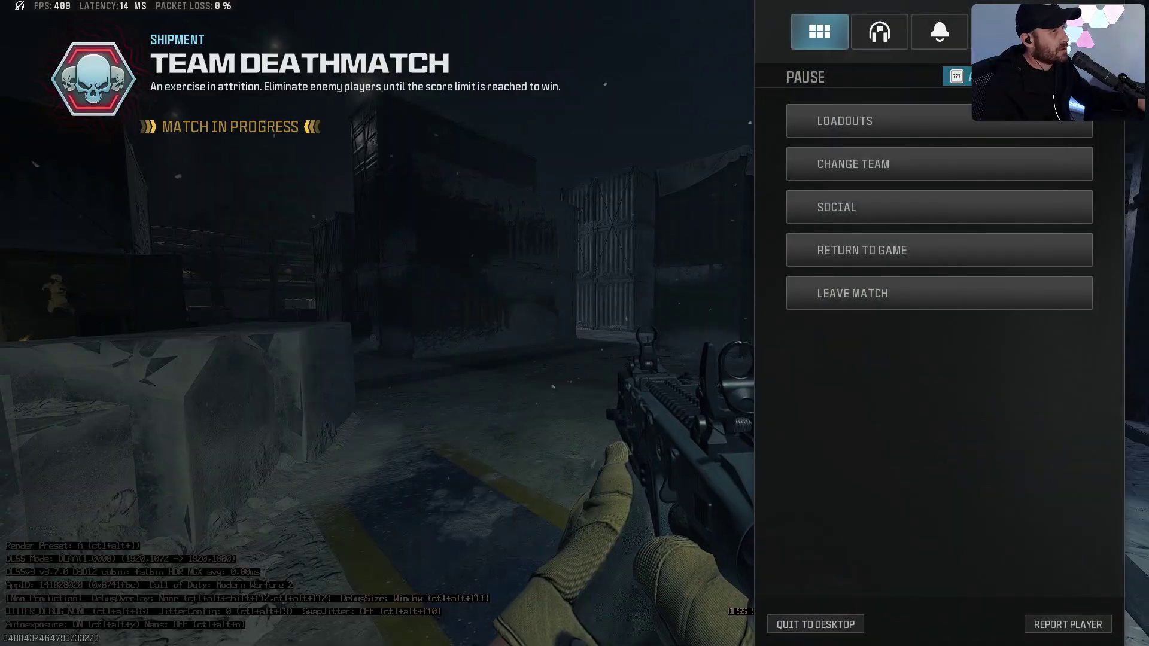
click(1000, 31)
click(808, 299)
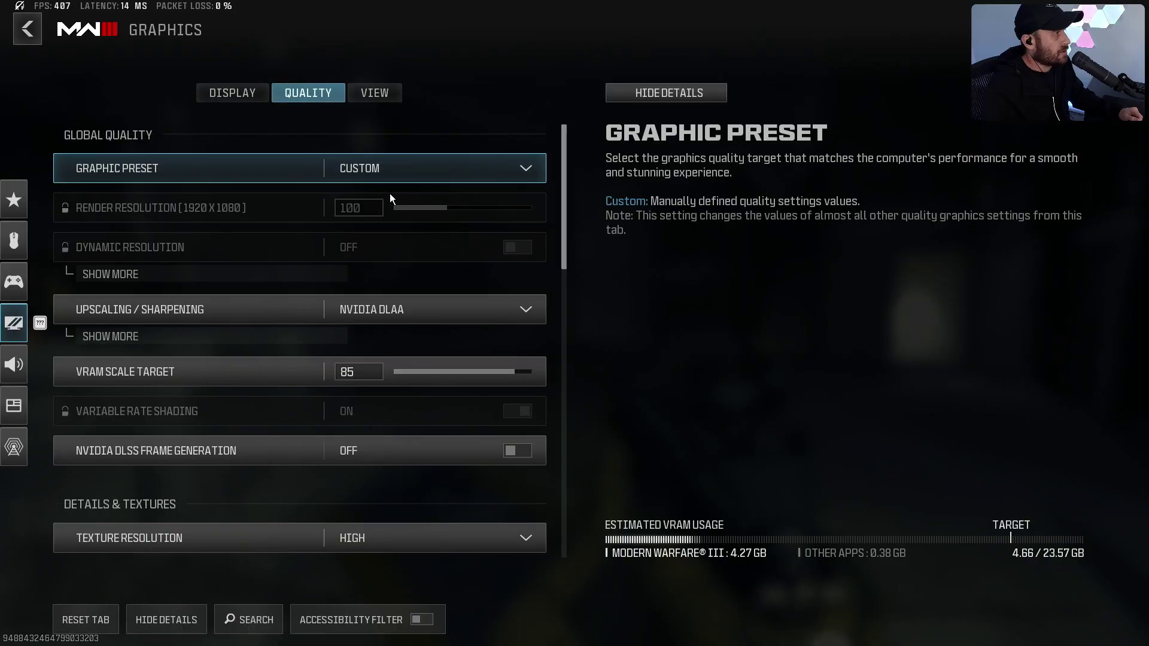
click(340, 336)
drag(468, 372, 392, 366)
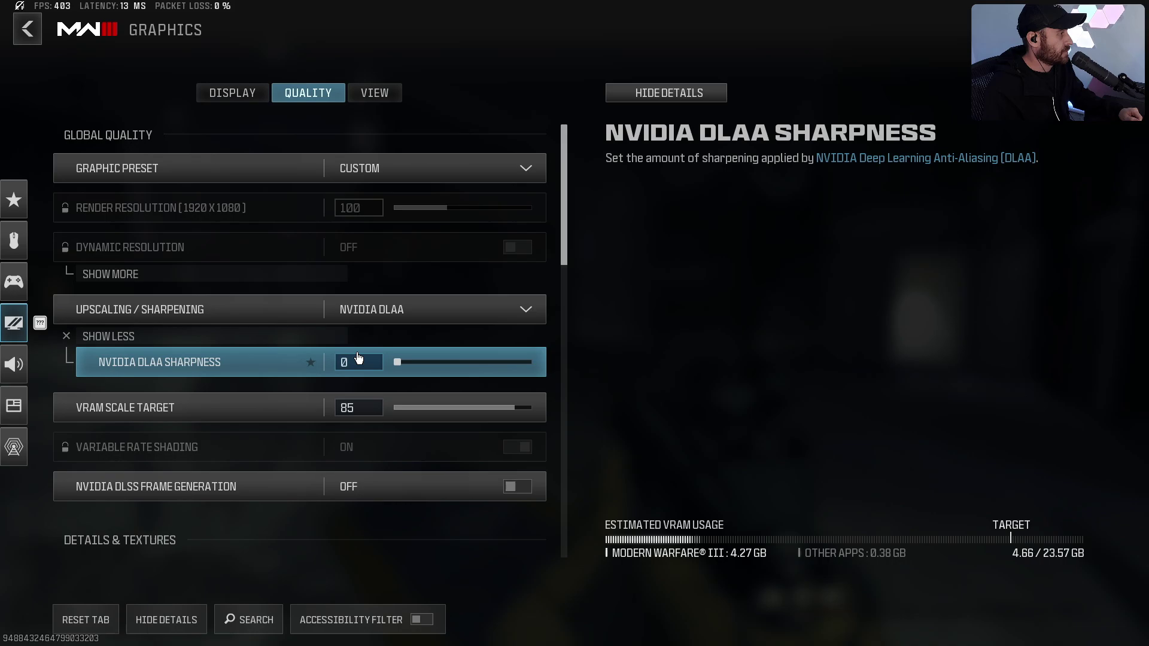
click(48, 32)
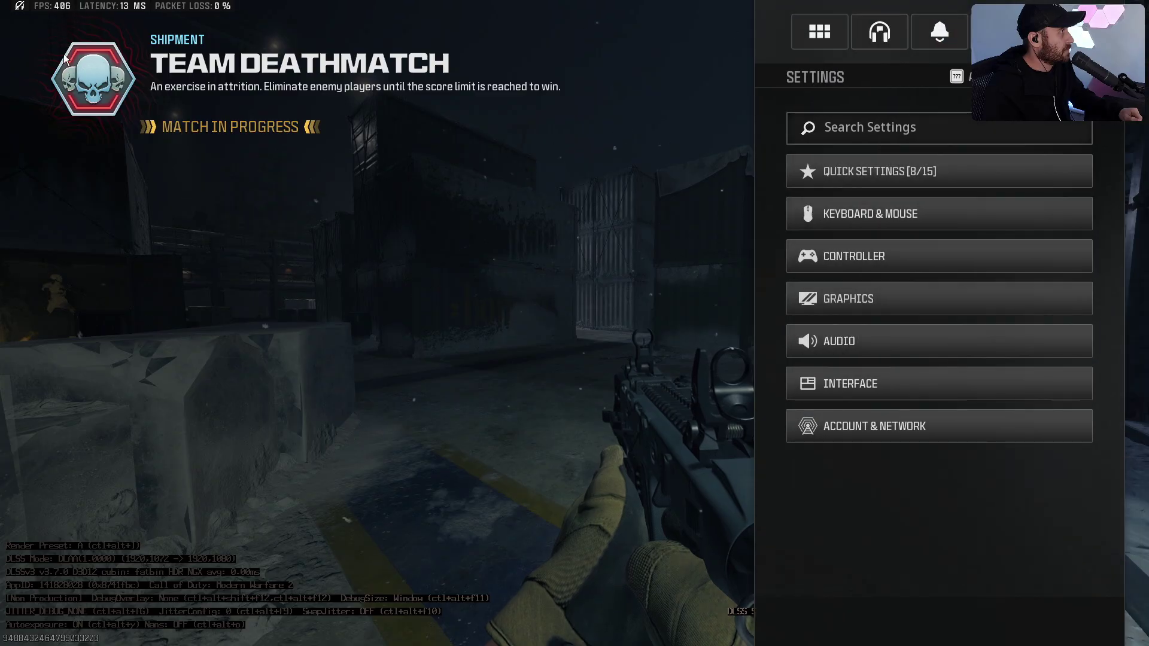
key(Escape)
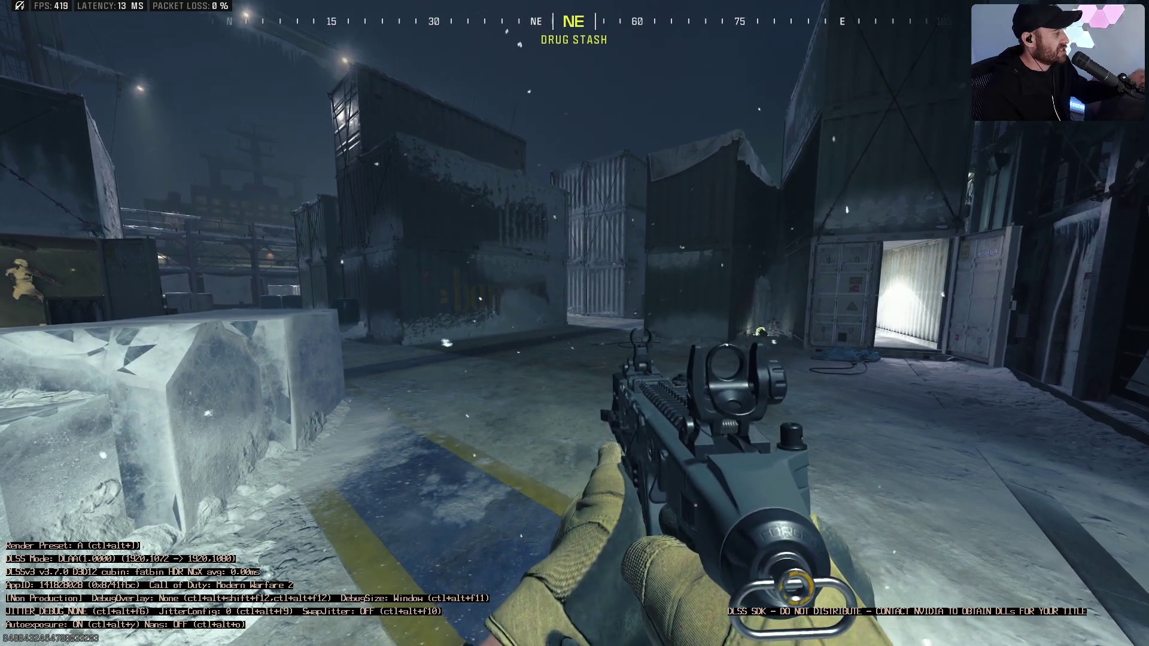
Step: Cycle the DLSS overlay's jitter debug mode through JITTER_DEBUG_ACCUMULATION to JITTER_DEBUG_JITTER while moving around the map to compare the image
key(w)
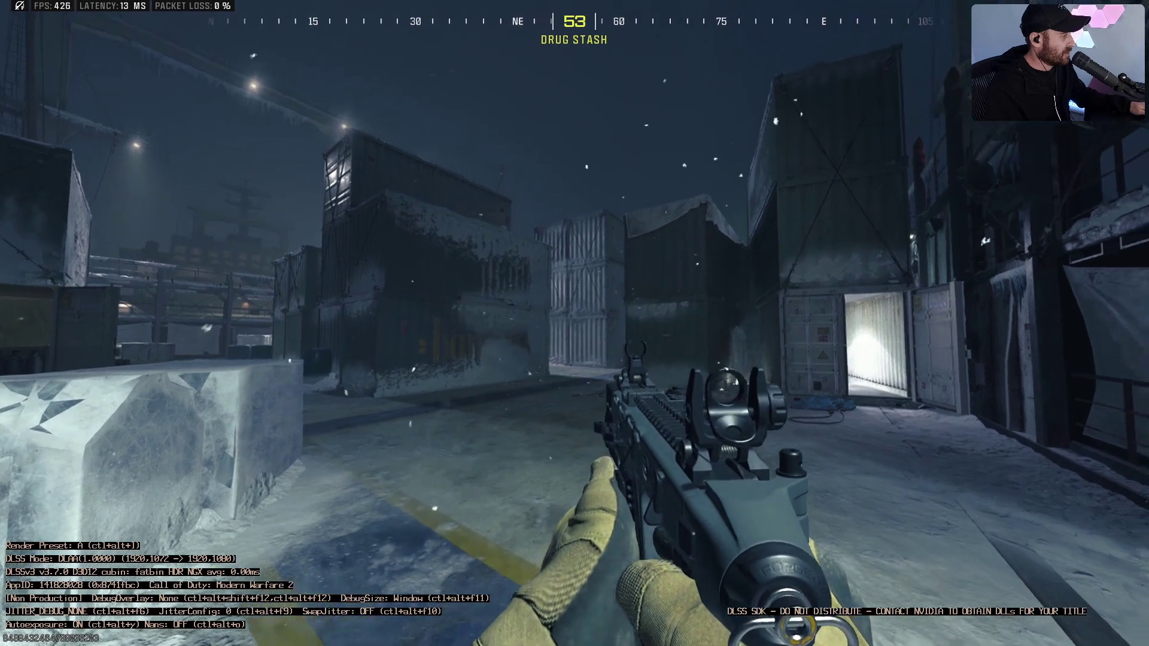
key(d)
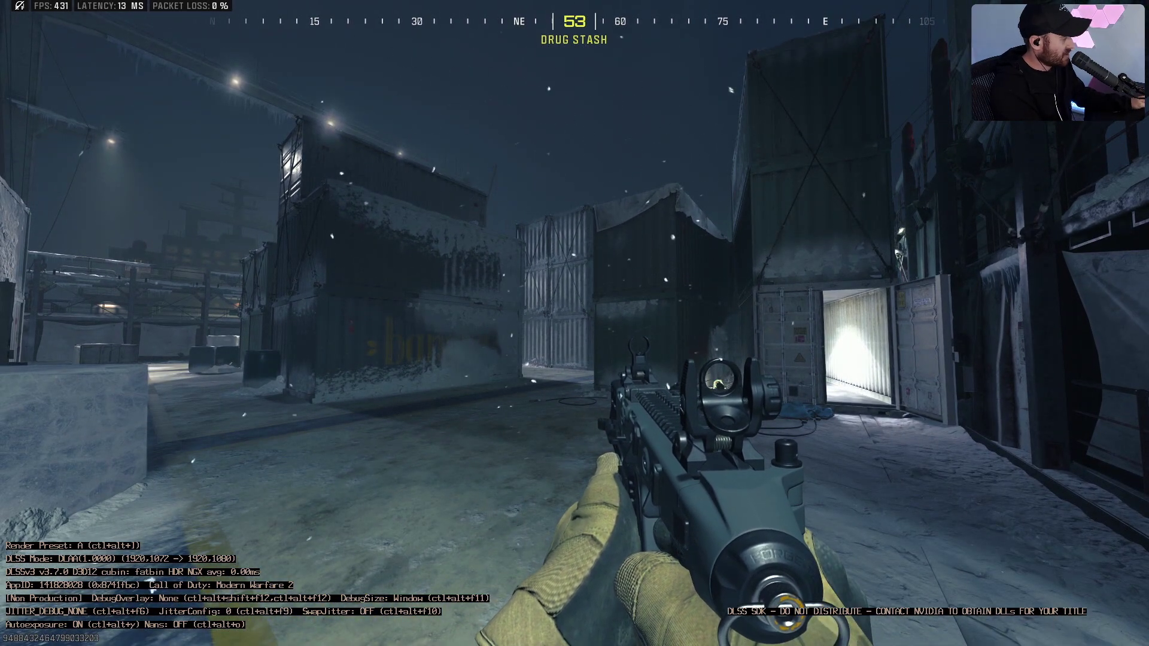
key(w)
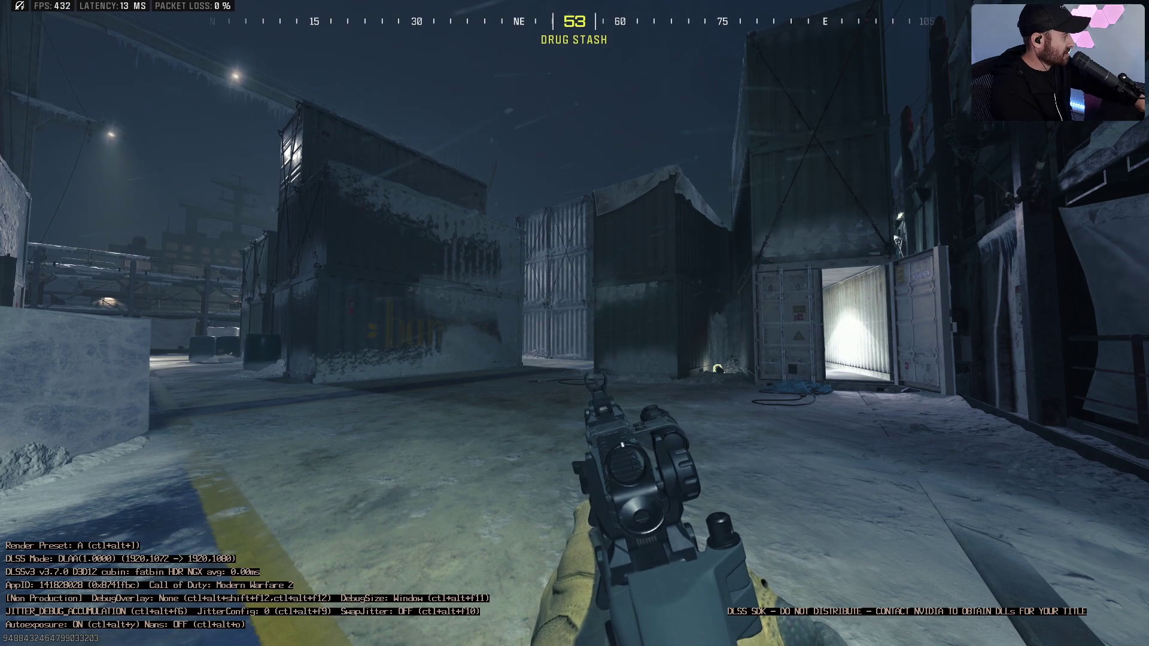
key(w)
key(space)
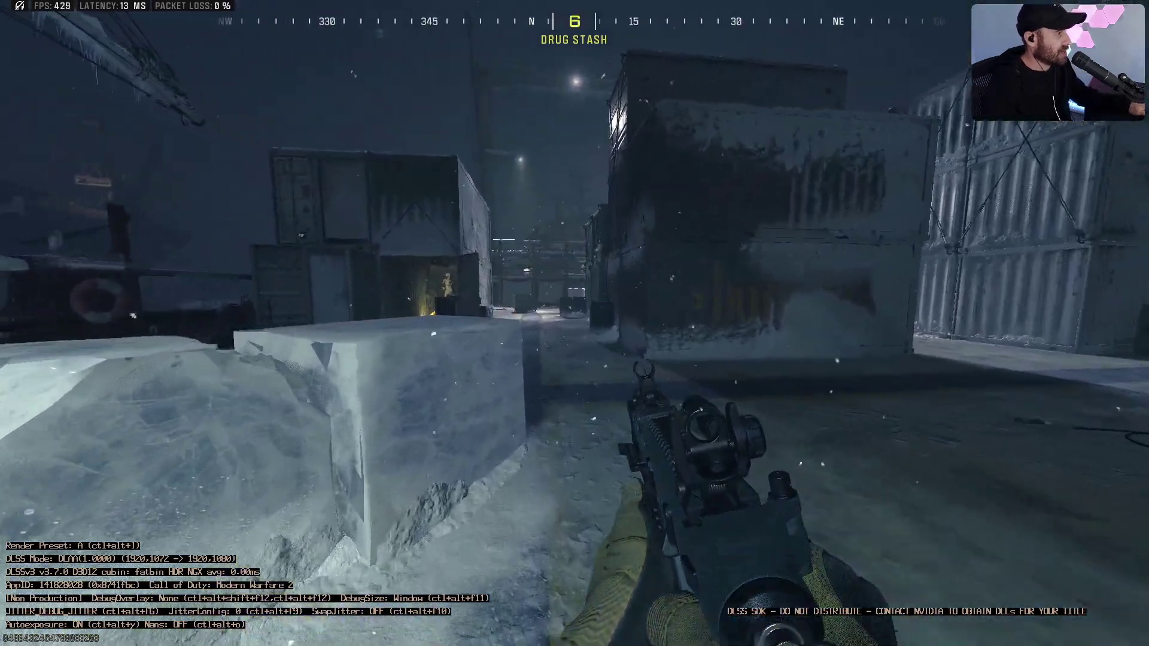
key(s)
Step: Set NVIDIA DLAA Sharpness to 100 in the graphics quality settings, apply the change and return to the match
key(Escape)
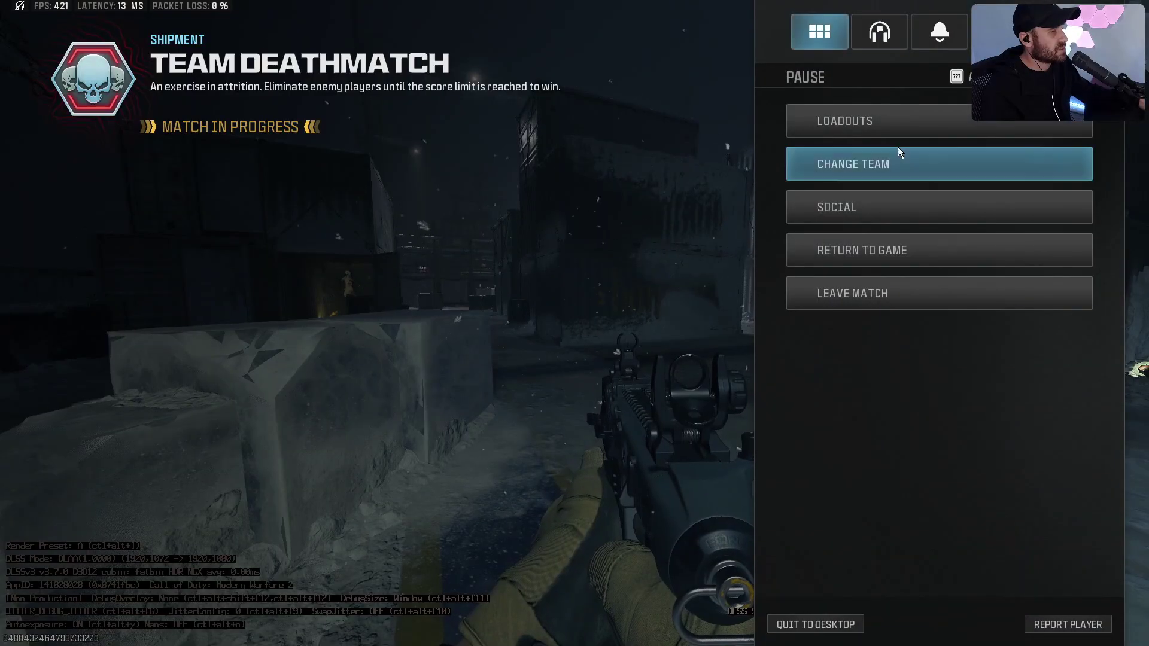
click(998, 31)
click(902, 299)
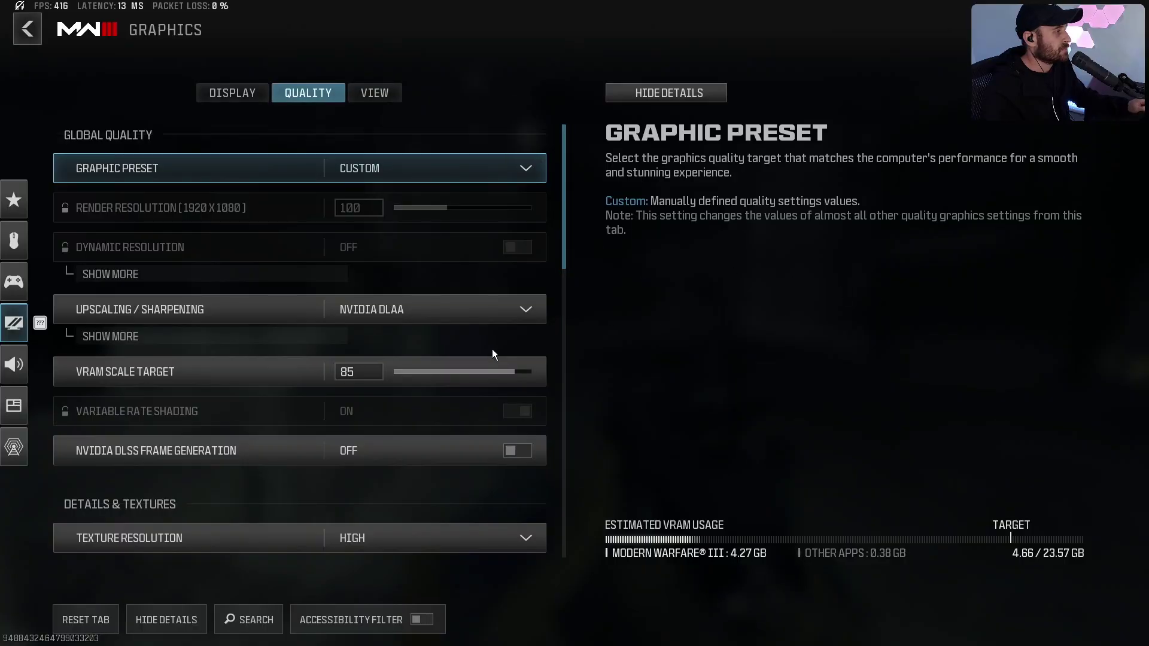
click(328, 336)
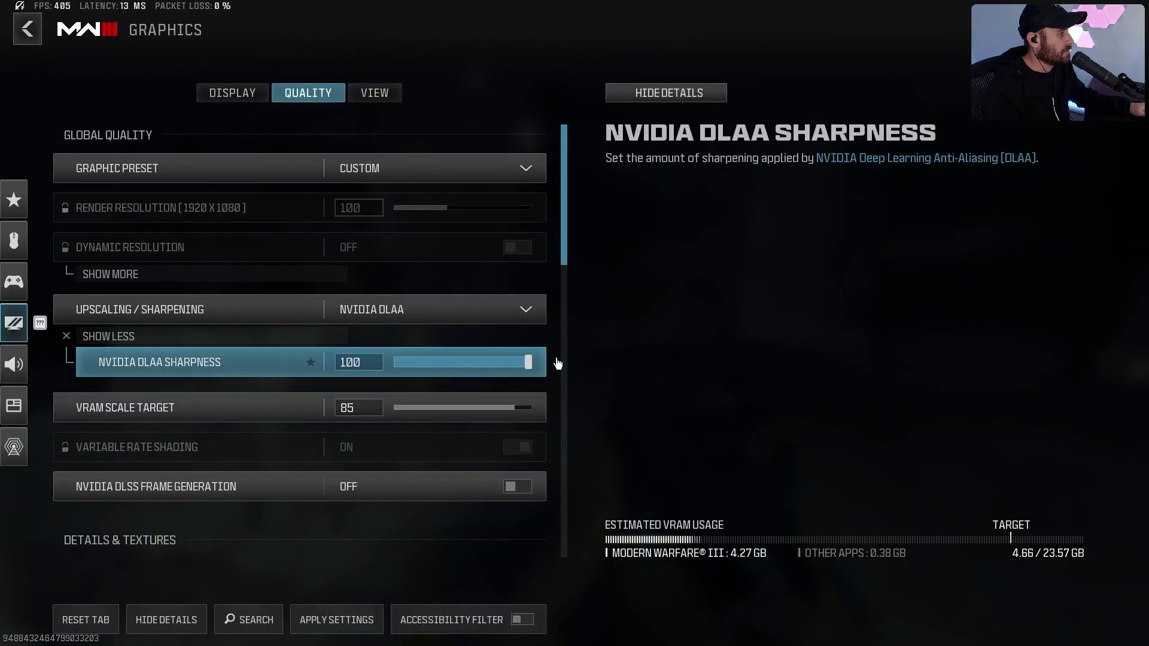
click(326, 620)
click(27, 33)
key(Escape)
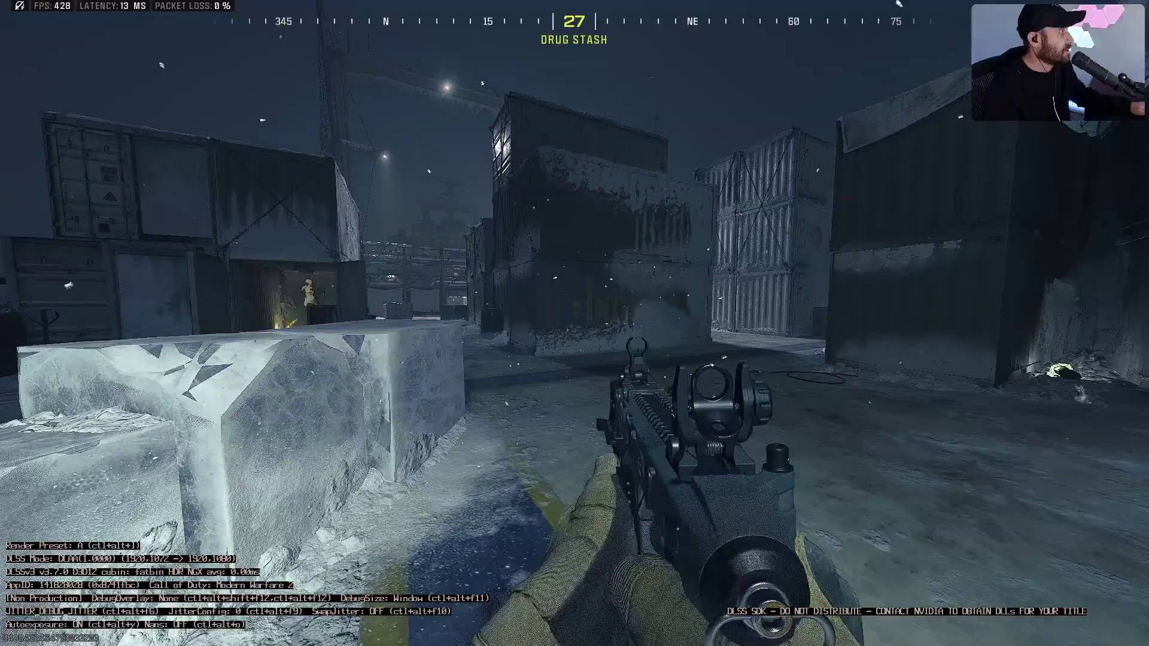
Step: Move around the map and aim the weapon to examine image clarity under DLAA with full sharpness
key(w)
right_click(574, 323)
key(s)
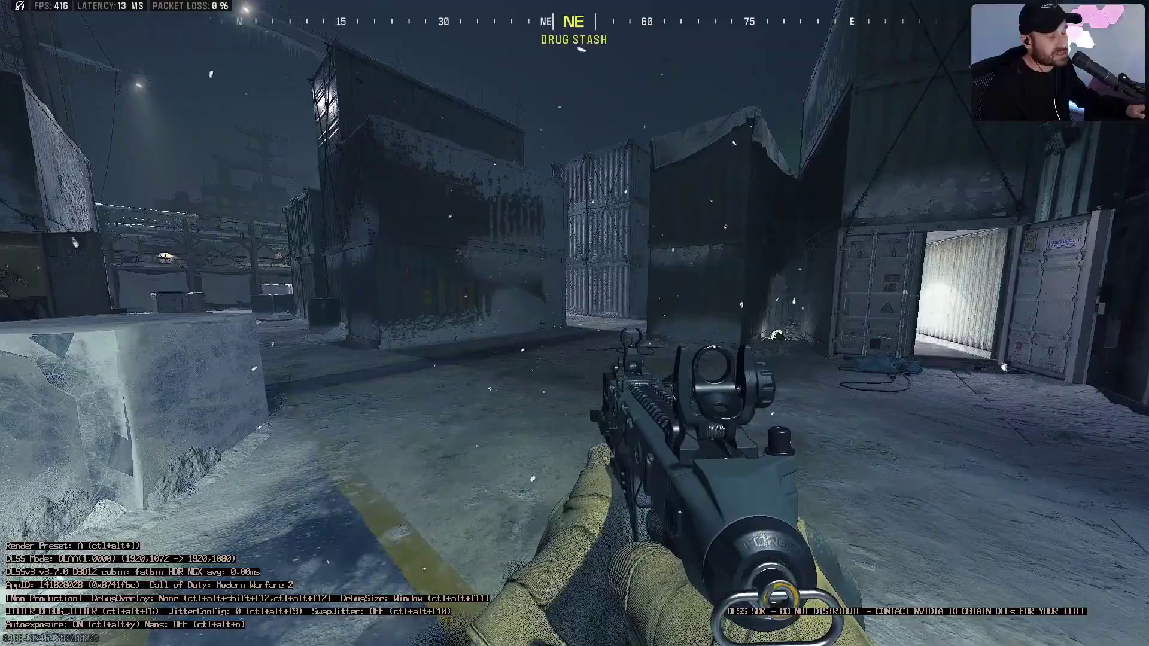
click(575, 323)
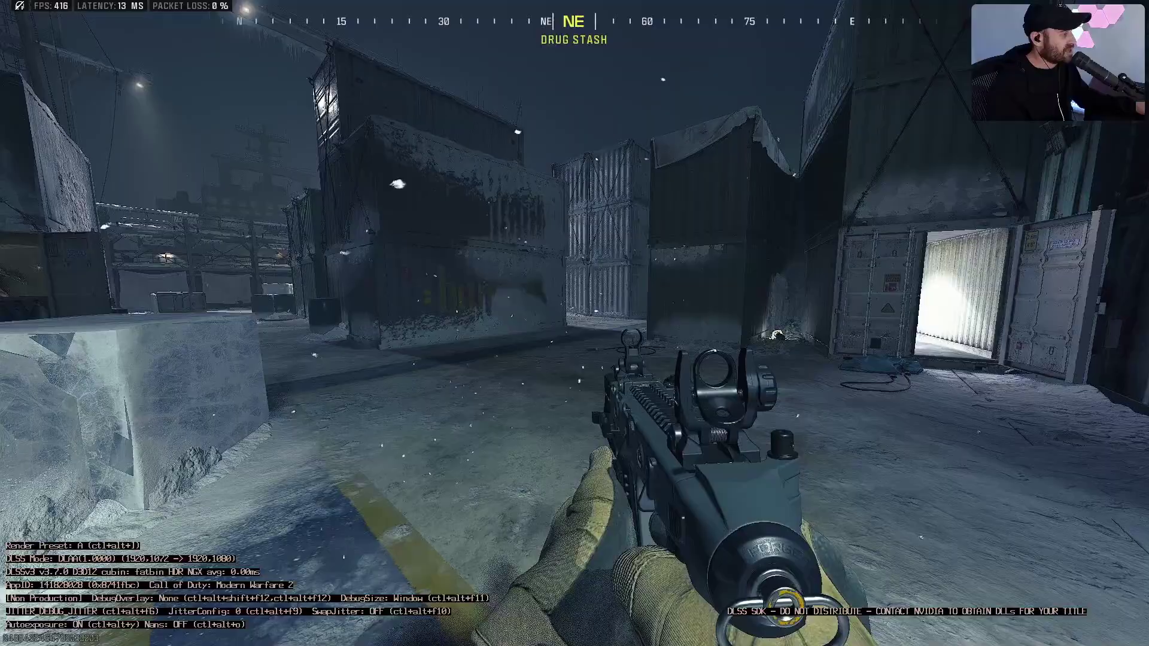
Step: Change Upscaling / Sharpening from NVIDIA DLAA to NVIDIA DLSS in the graphics quality settings and return to the match
key(Escape)
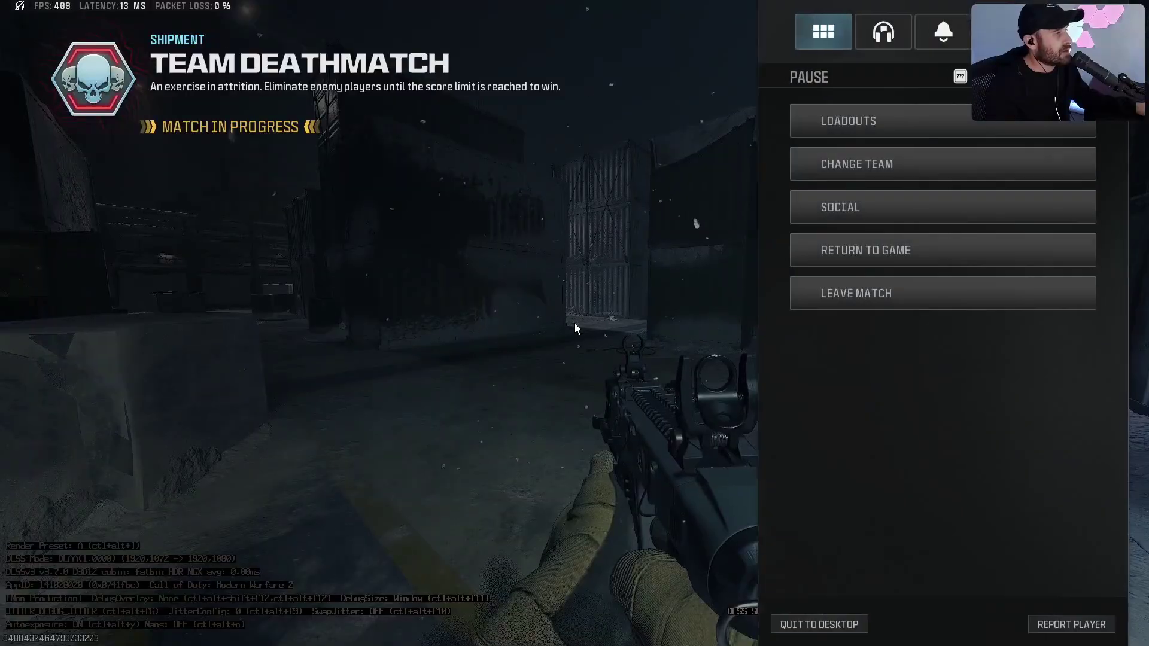
click(998, 32)
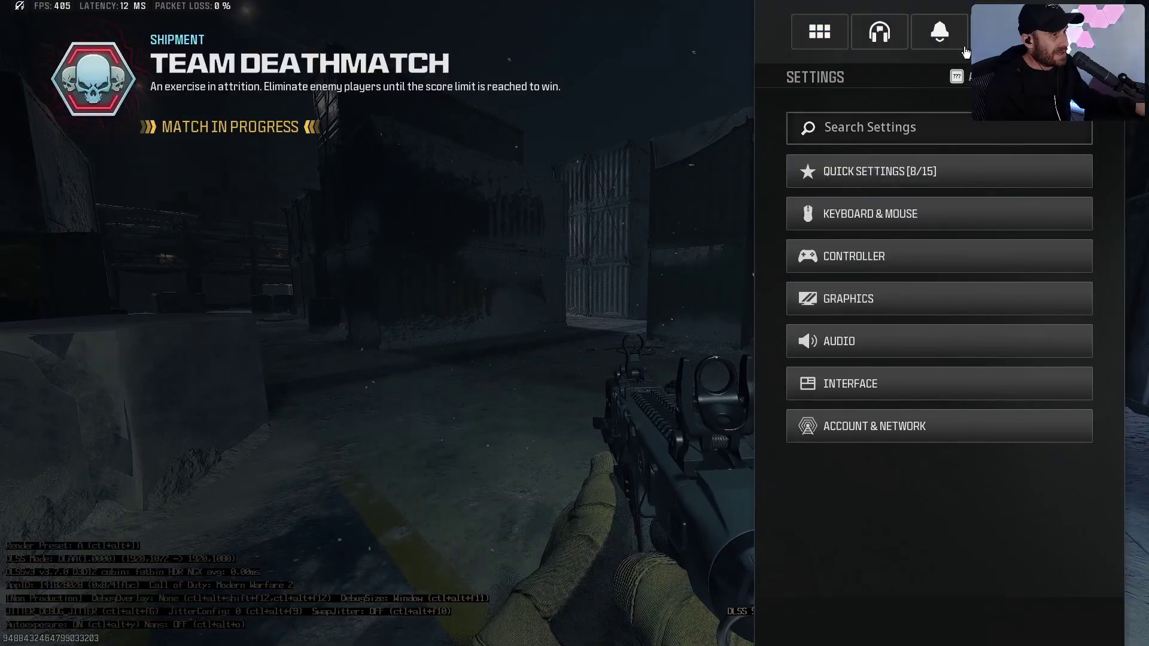
click(890, 287)
click(443, 302)
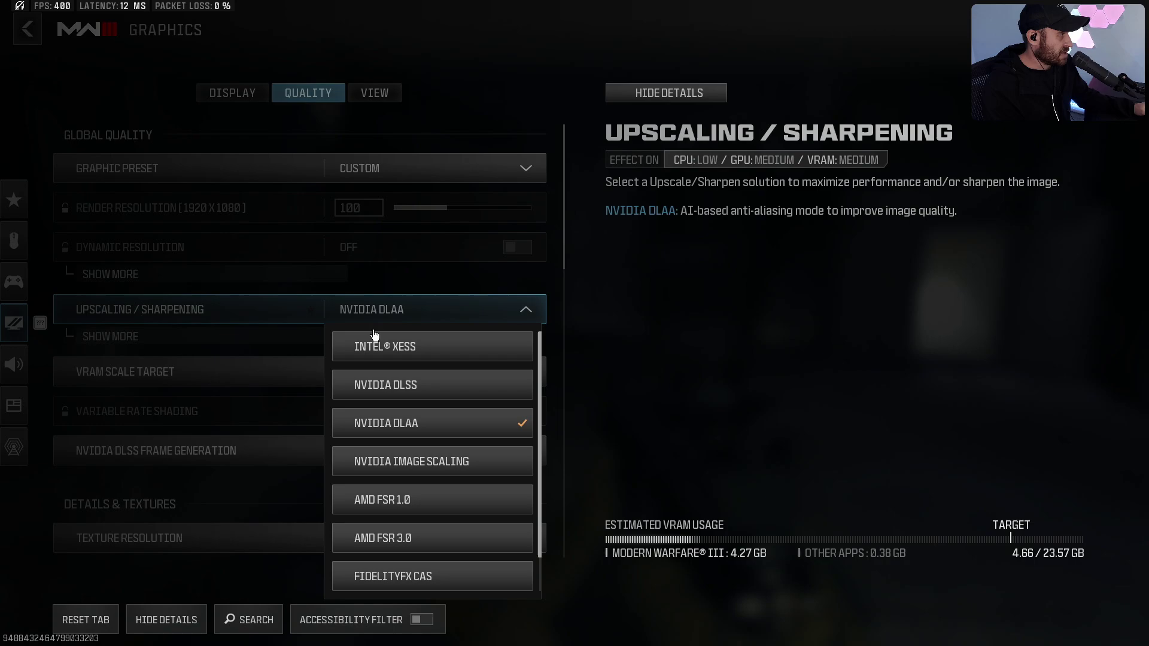
click(437, 389)
click(24, 37)
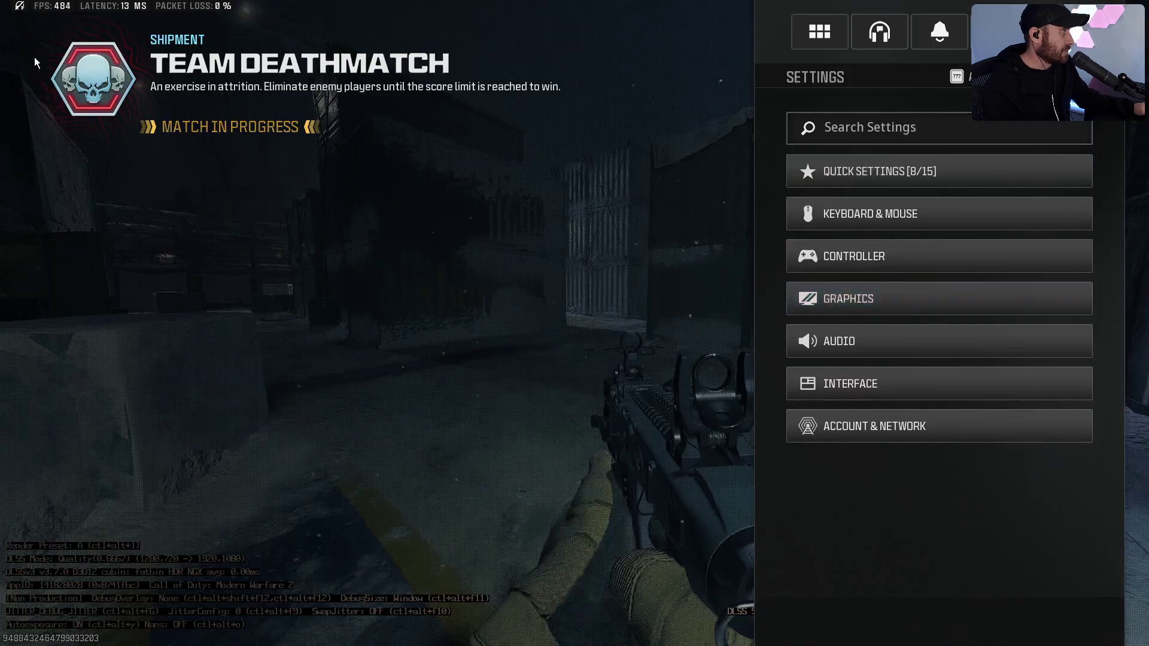
key(Escape)
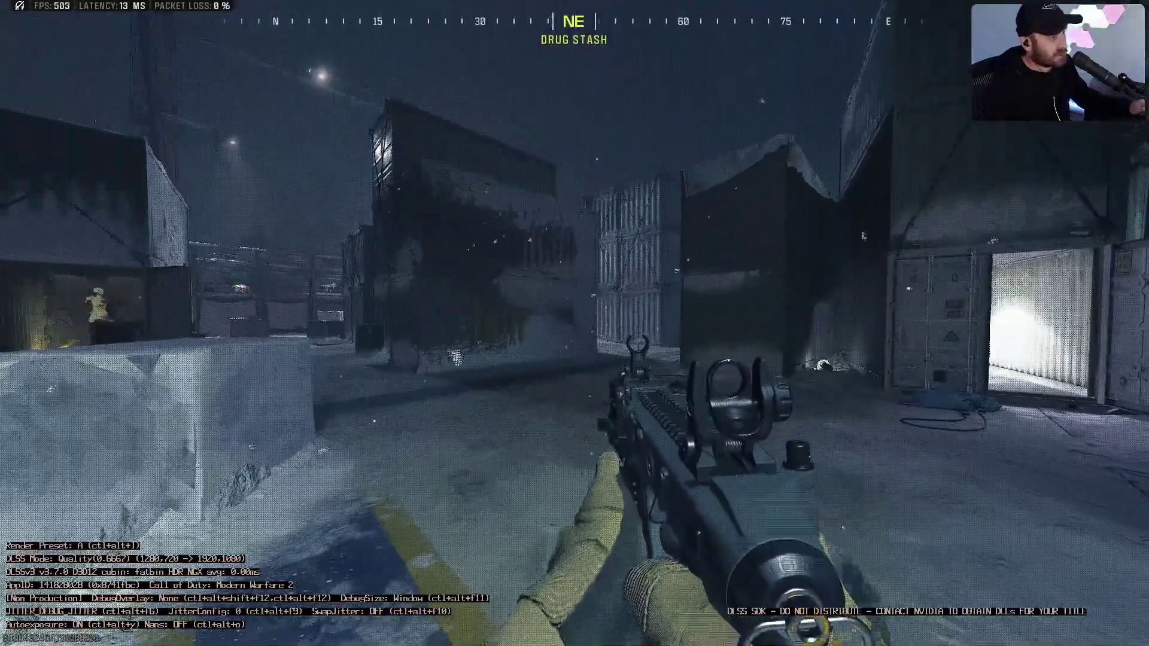
Step: Move and strafe around the containers to examine image quality under the NVIDIA DLSS Quality preset
key(w)
key(d)
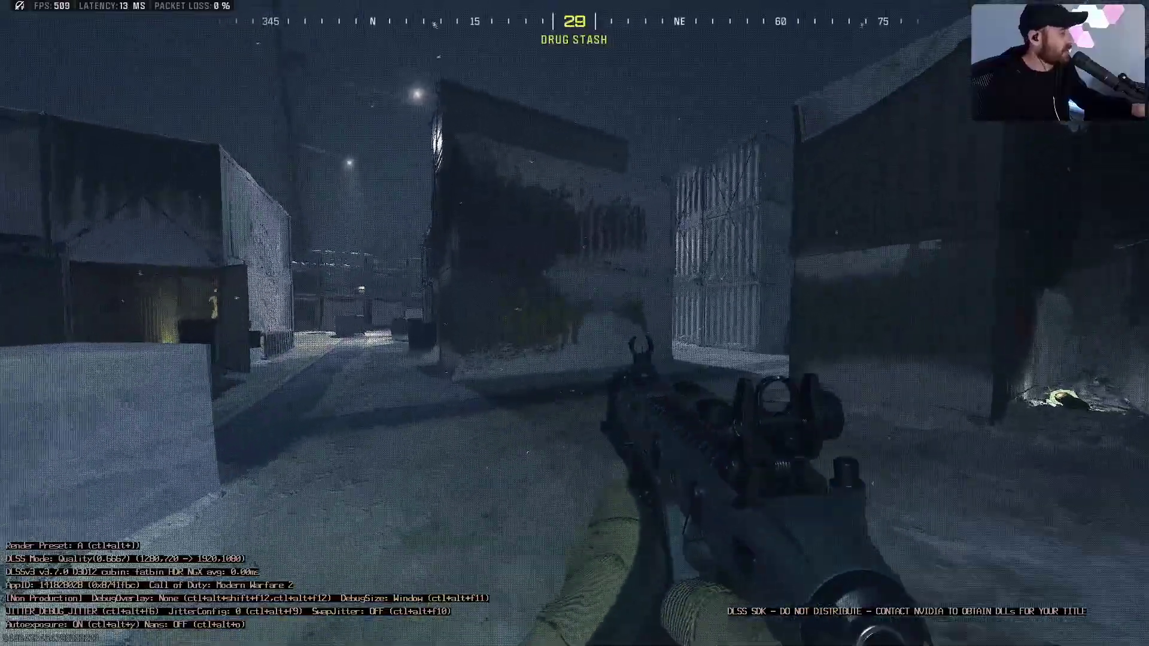
key(a)
key(s)
key(d)
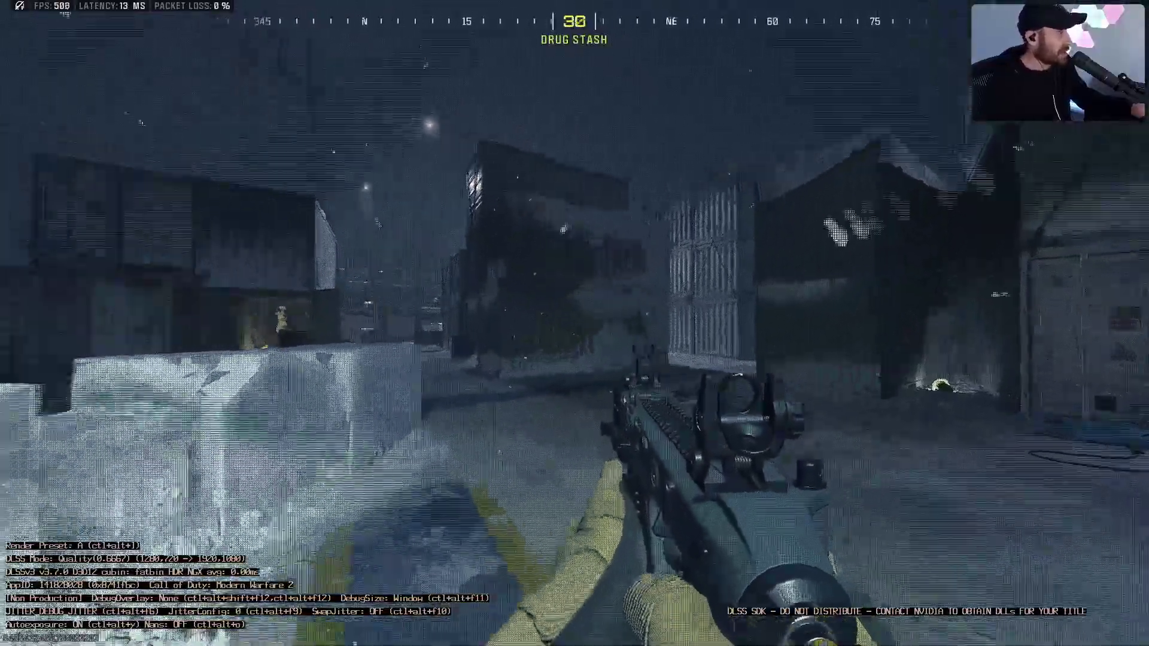
key(w)
key(d)
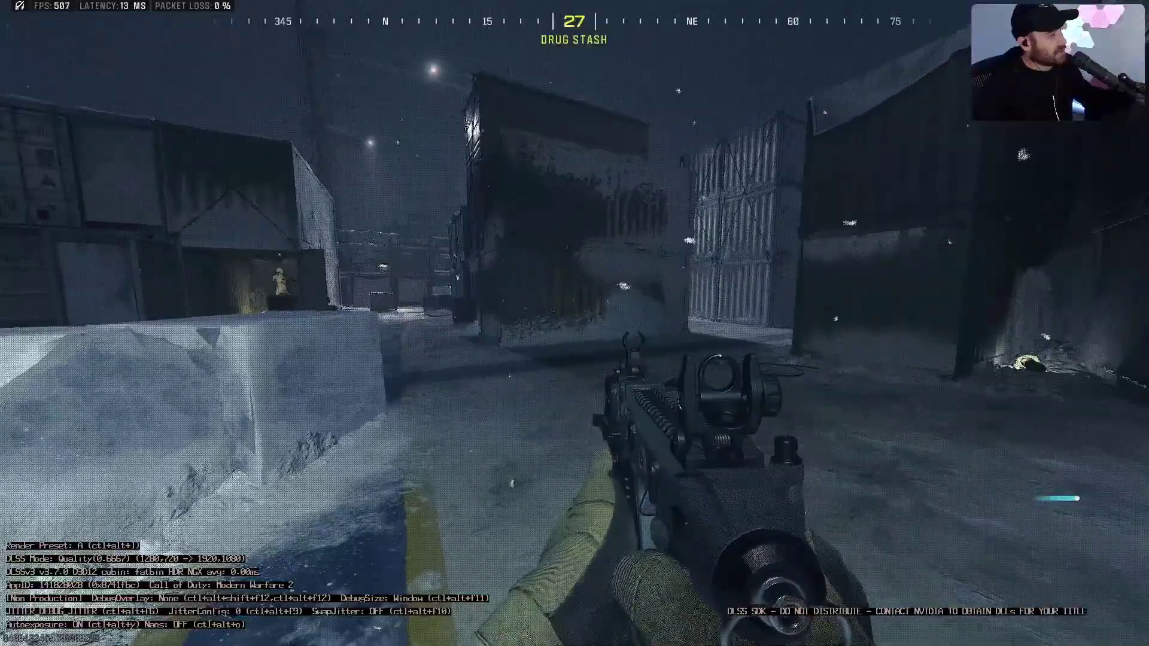
Step: Set the NVIDIA DLSS Preset to Ultra Performance, apply the change and return to the match
key(Escape)
click(999, 32)
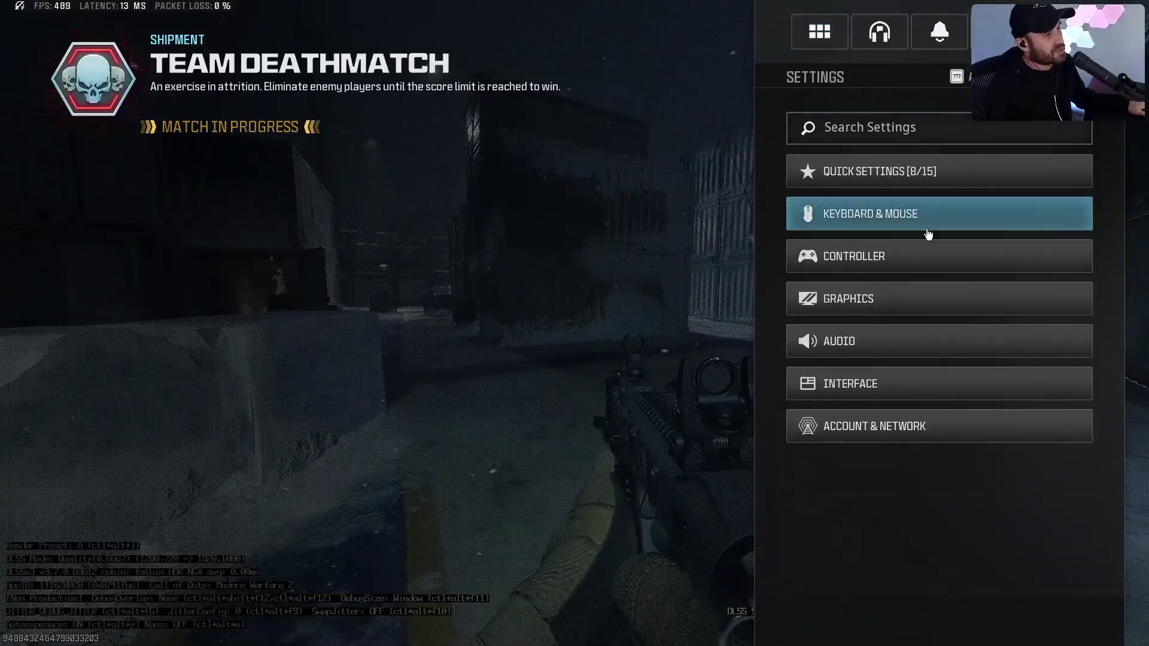
click(829, 299)
click(365, 338)
click(397, 365)
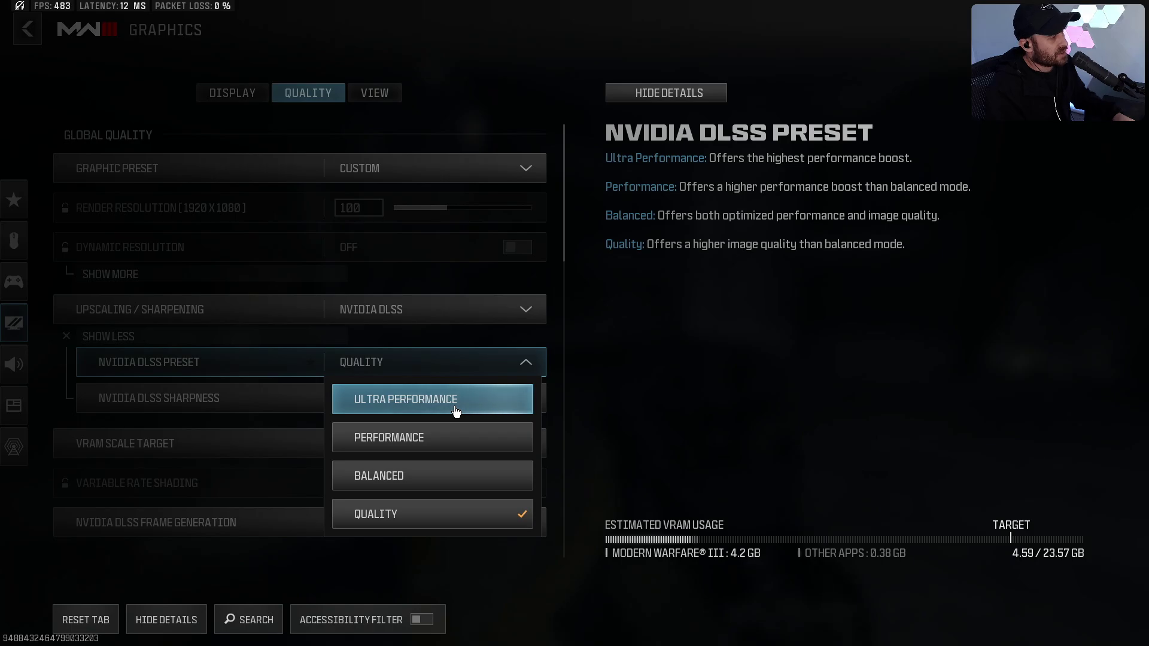
click(435, 407)
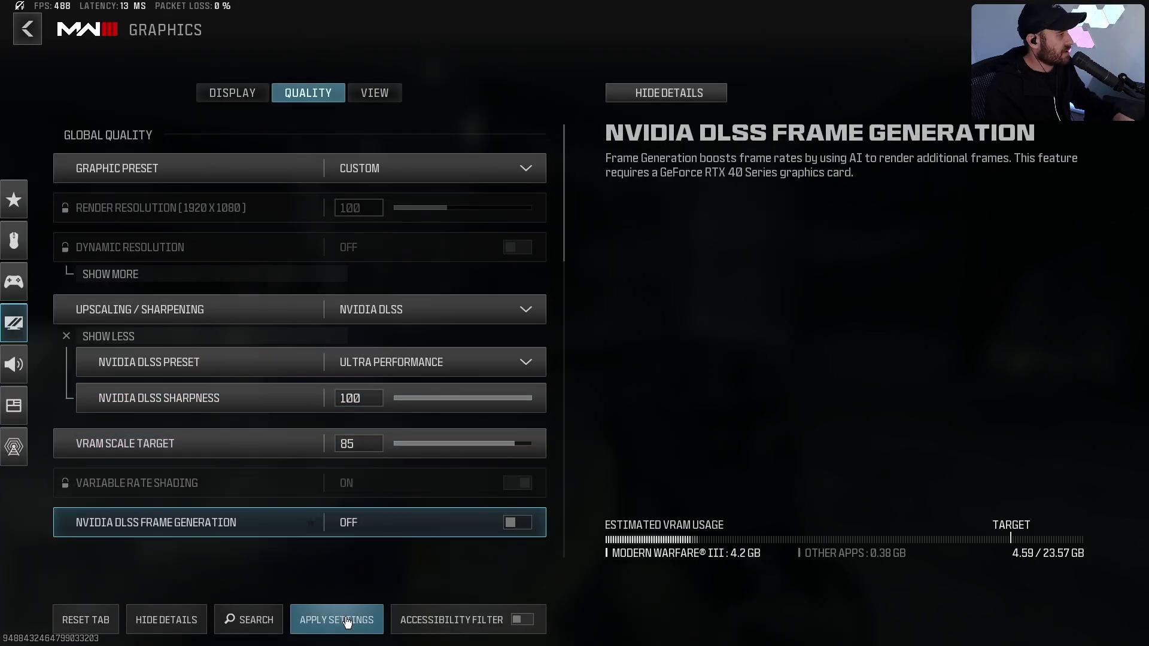
click(346, 620)
click(28, 34)
key(Escape)
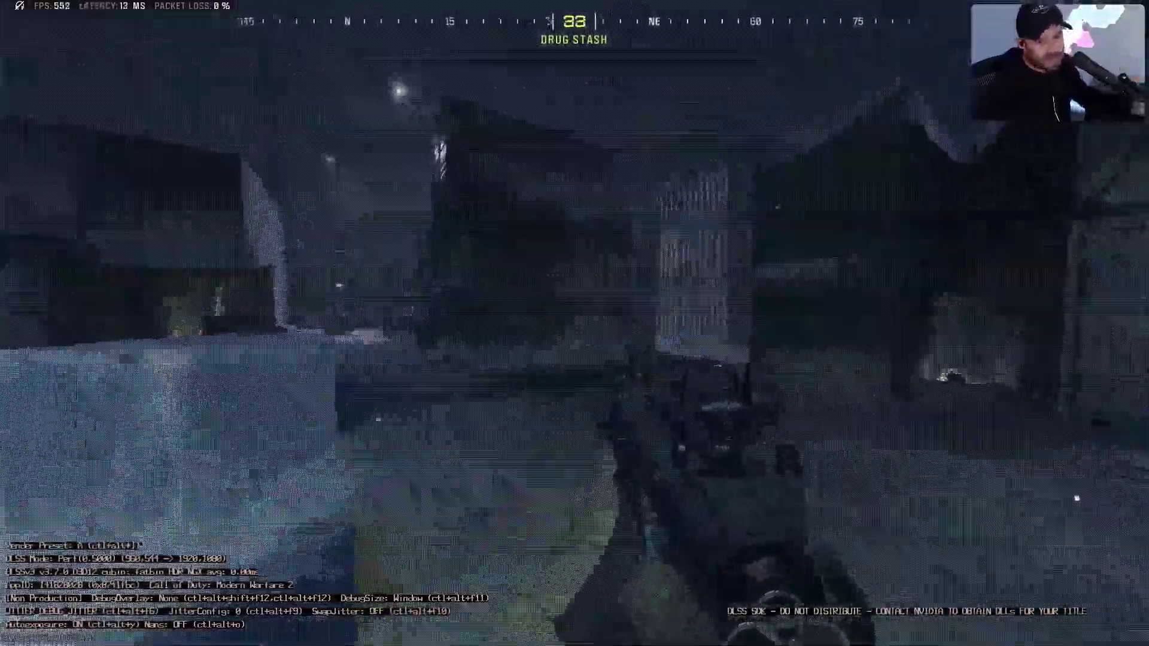
Step: Move, strafe and aim in the match to examine how the lower-resolution DLSS preset affects the image
key(d)
right_click(575, 323)
key(a)
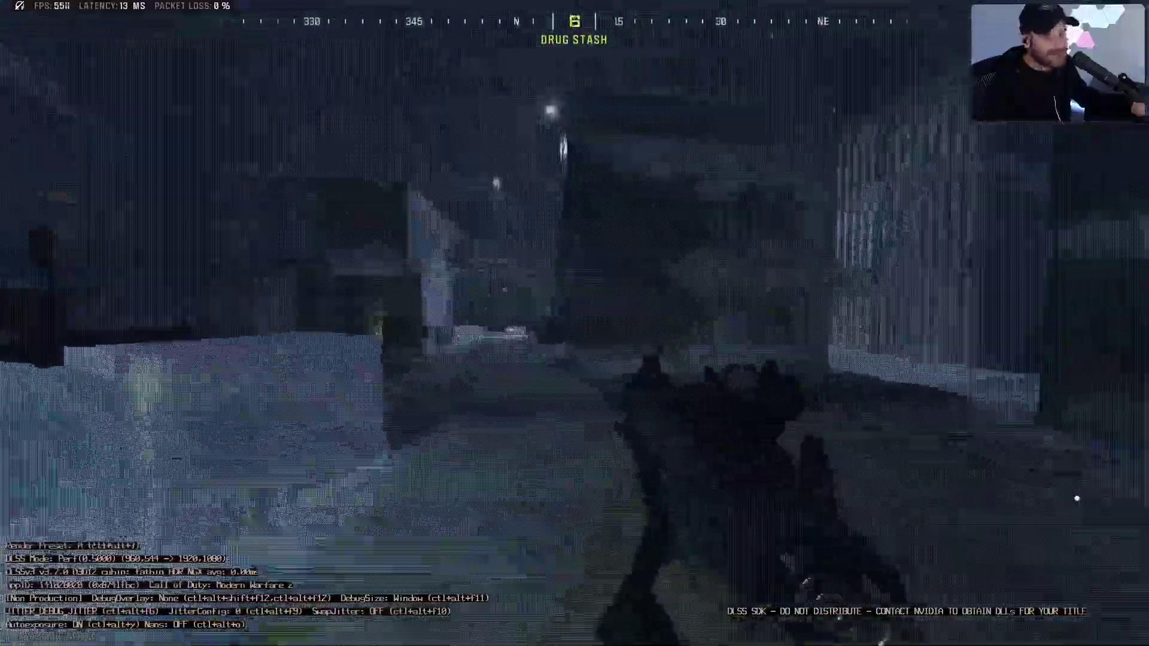
key(s)
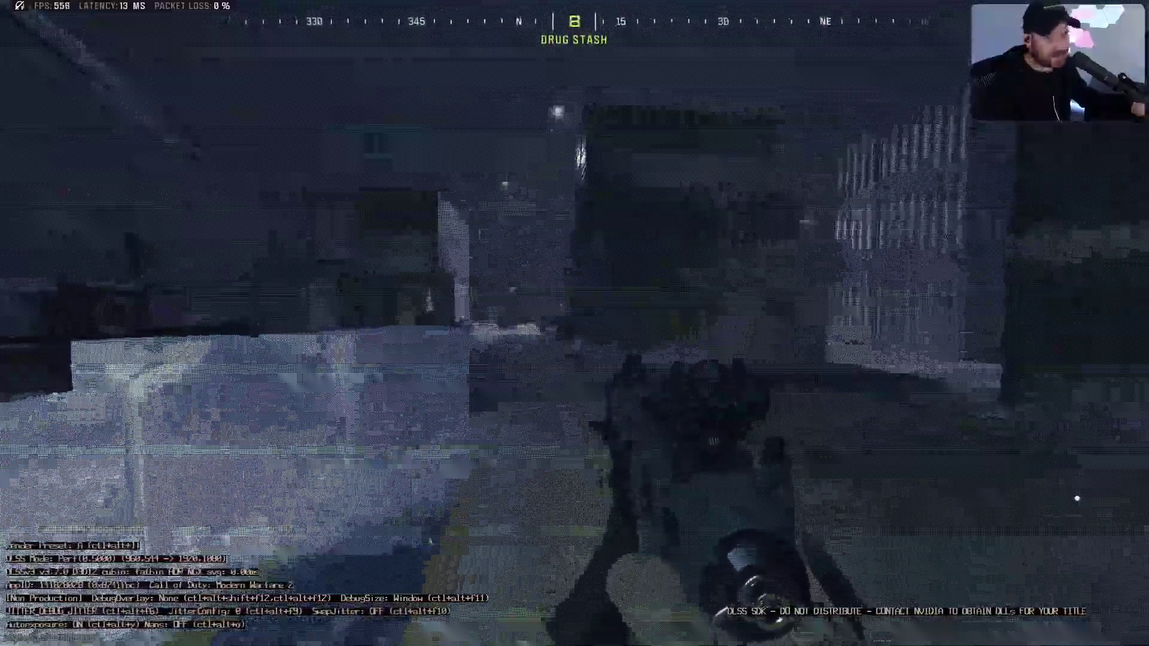
key(s)
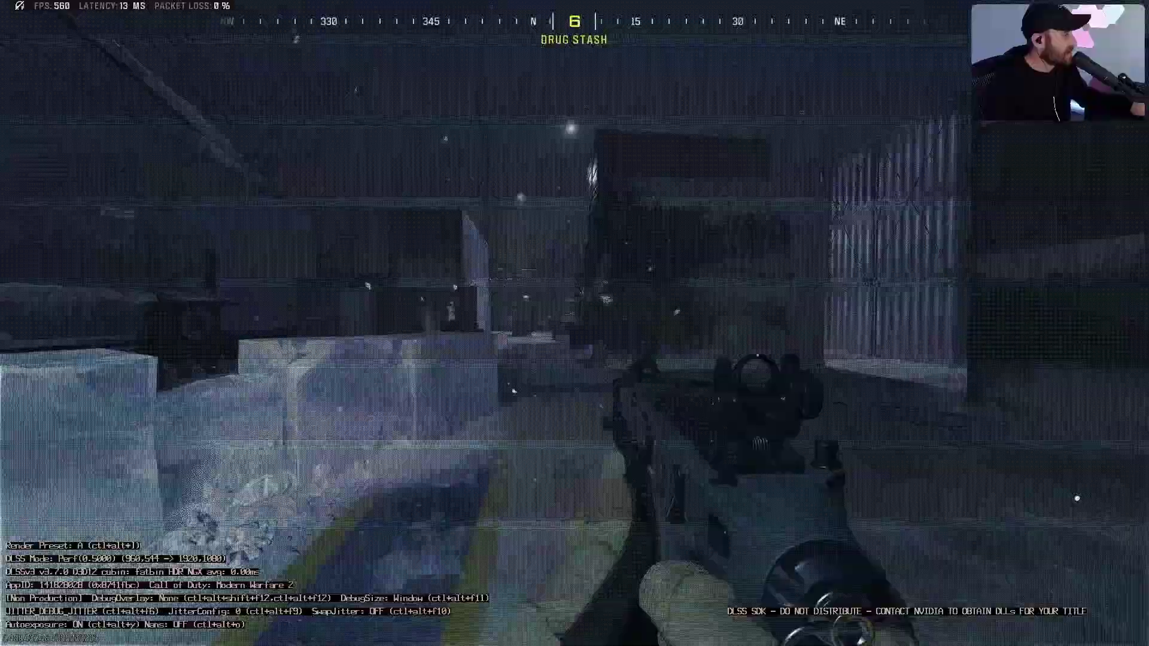
key(w)
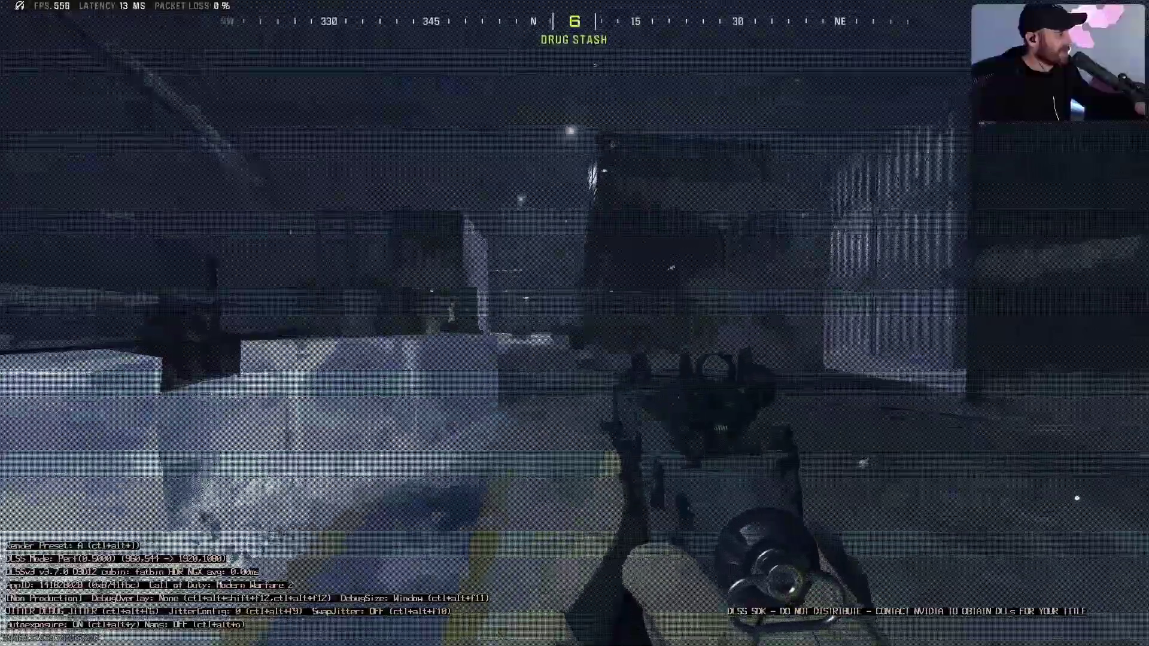
Step: Quit Call of Duty to the desktop from the running match and confirm
key(Escape)
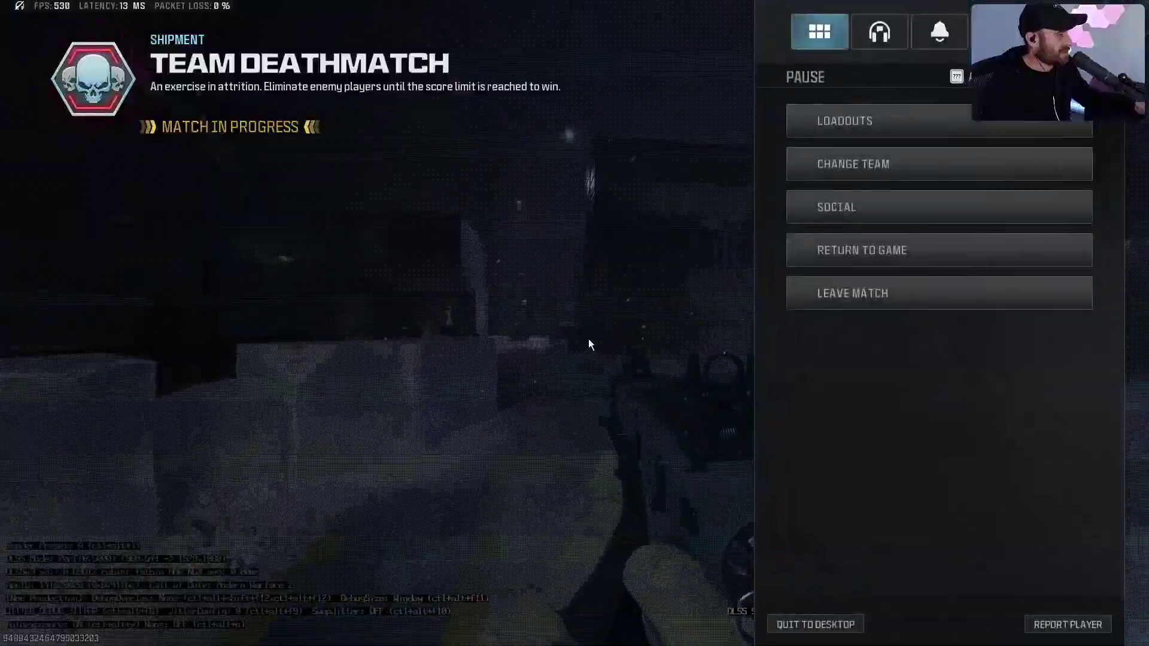
click(818, 625)
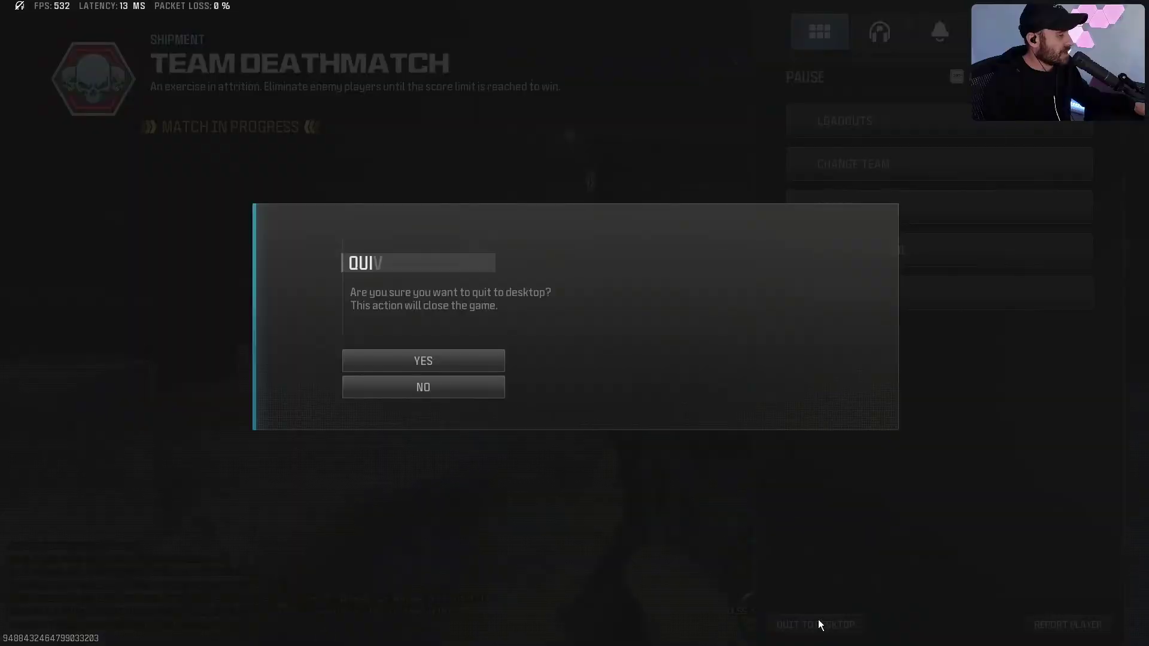
click(443, 362)
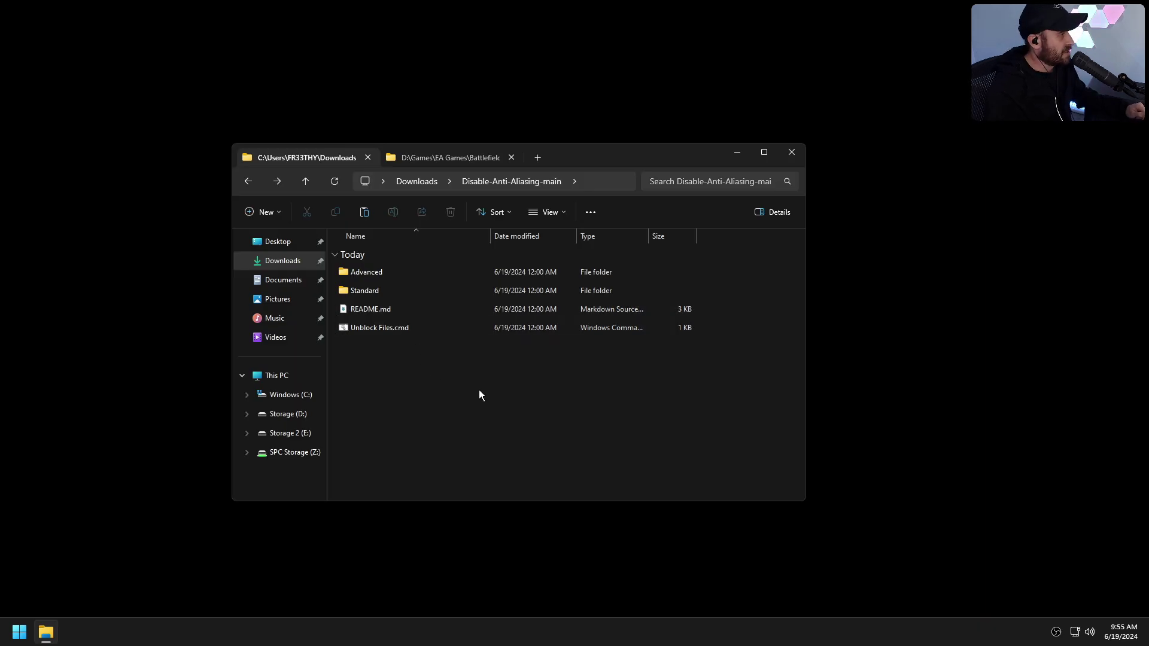
Step: Open the Advanced folder of Disable-Anti-Aliasing-main and copy nvngx_dlss.dll, nvngx.dll and DLSSTweaks.ini
double_click(376, 275)
click(372, 310)
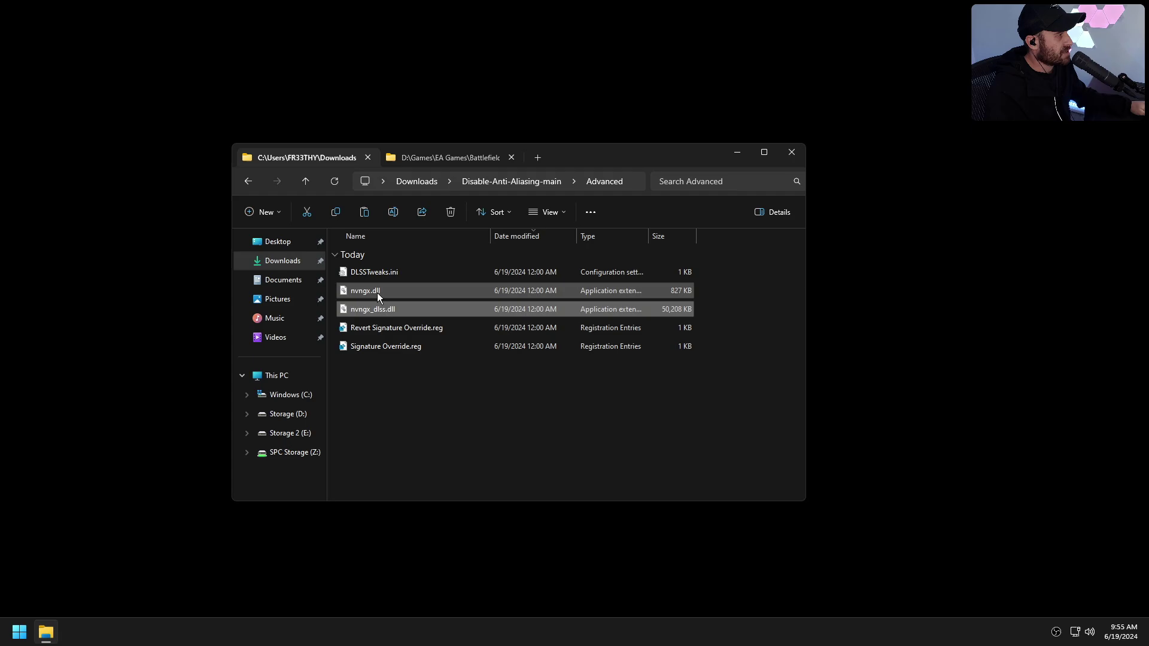
shift+click(378, 272)
Step: Paste the three copied files into the D:\Games\EA Games\Battlefield 2042 folder and look over the folder contents
click(448, 165)
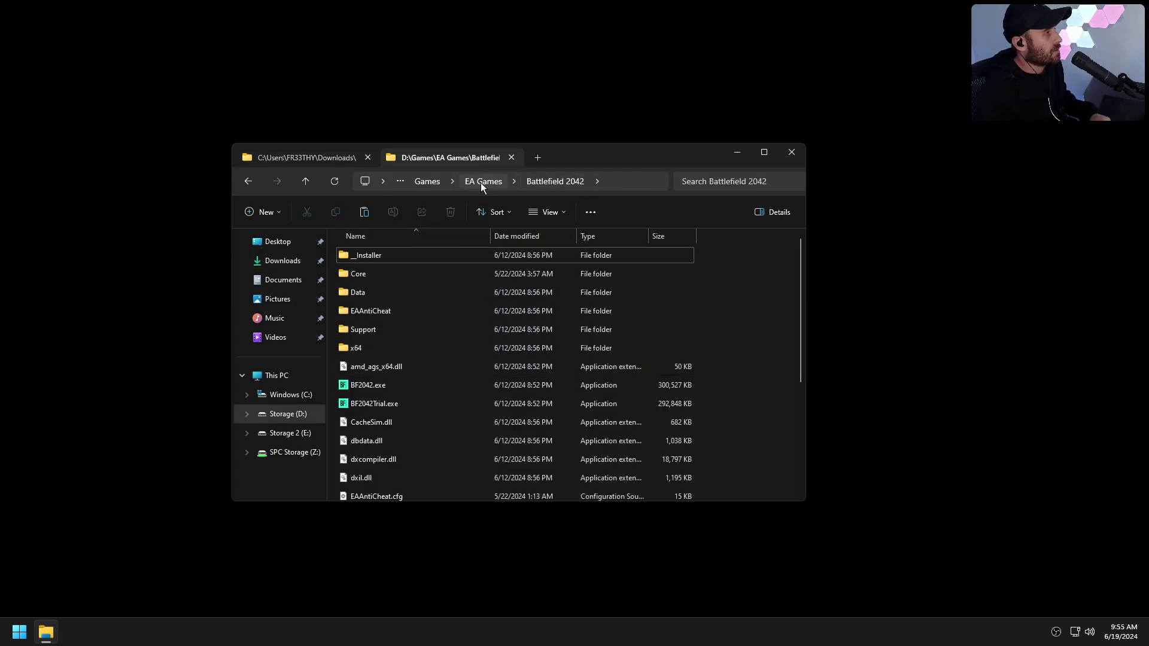
click(548, 180)
click(547, 174)
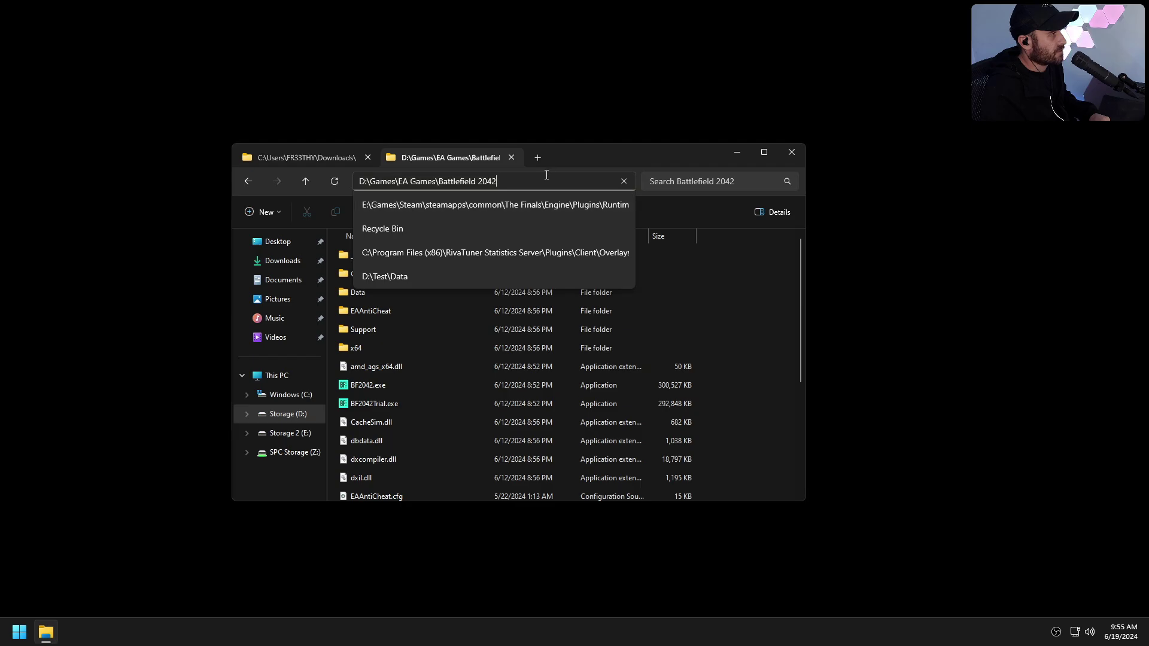
click(306, 181)
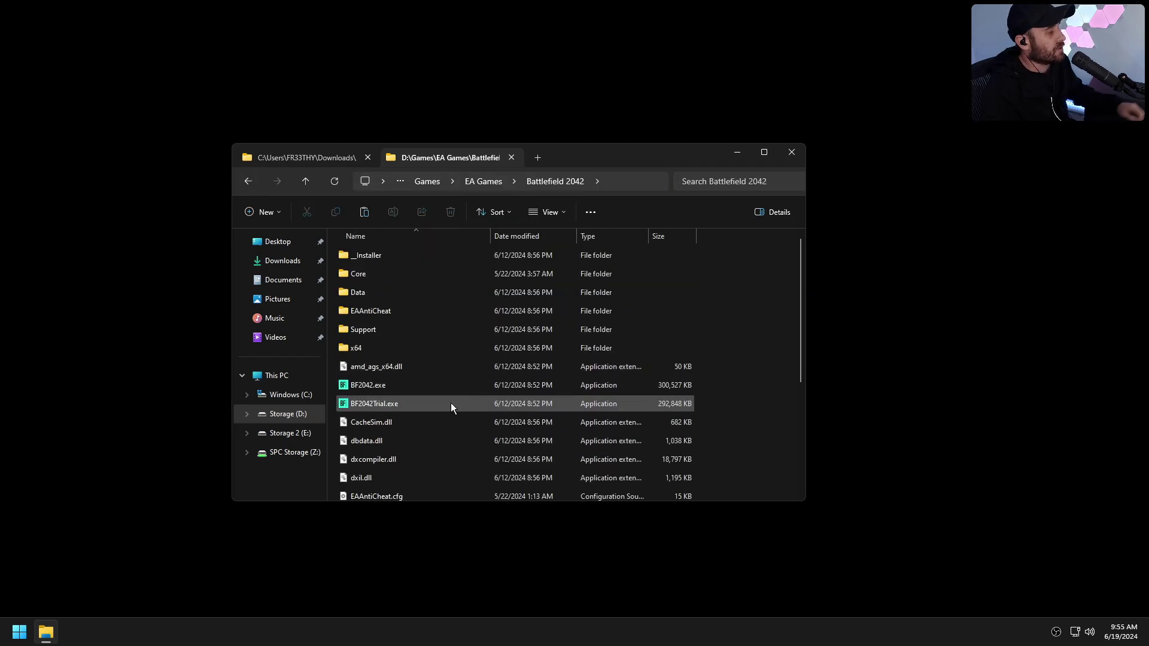
scroll(458, 398, down, 2)
scroll(452, 398, up, 1)
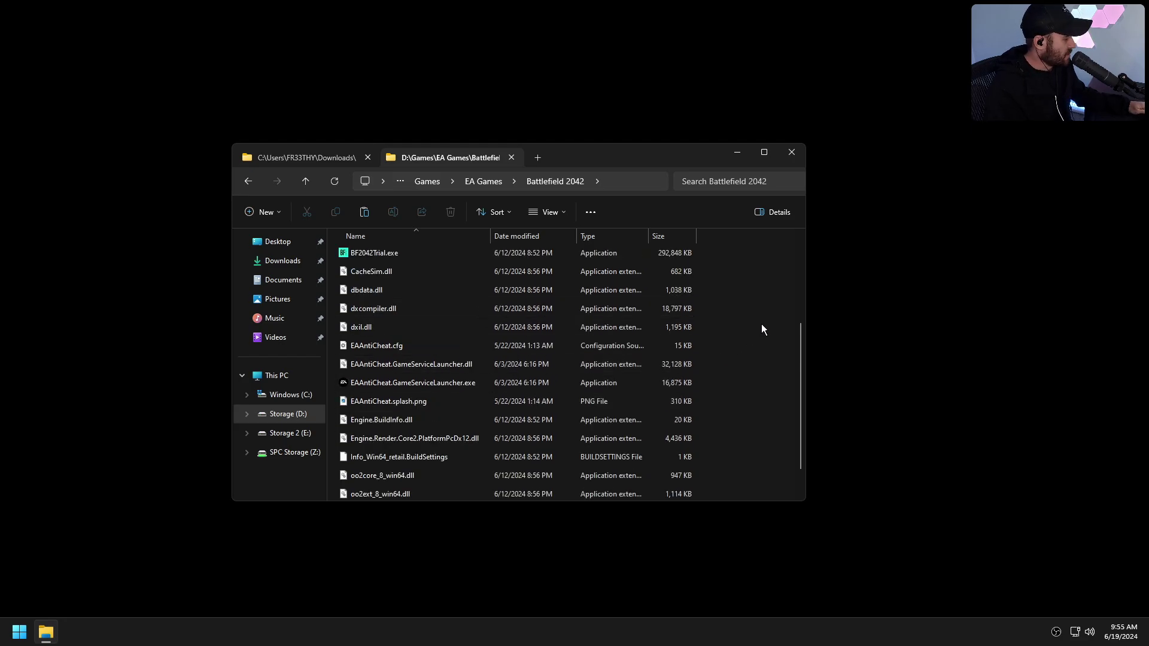
key(ctrl+v)
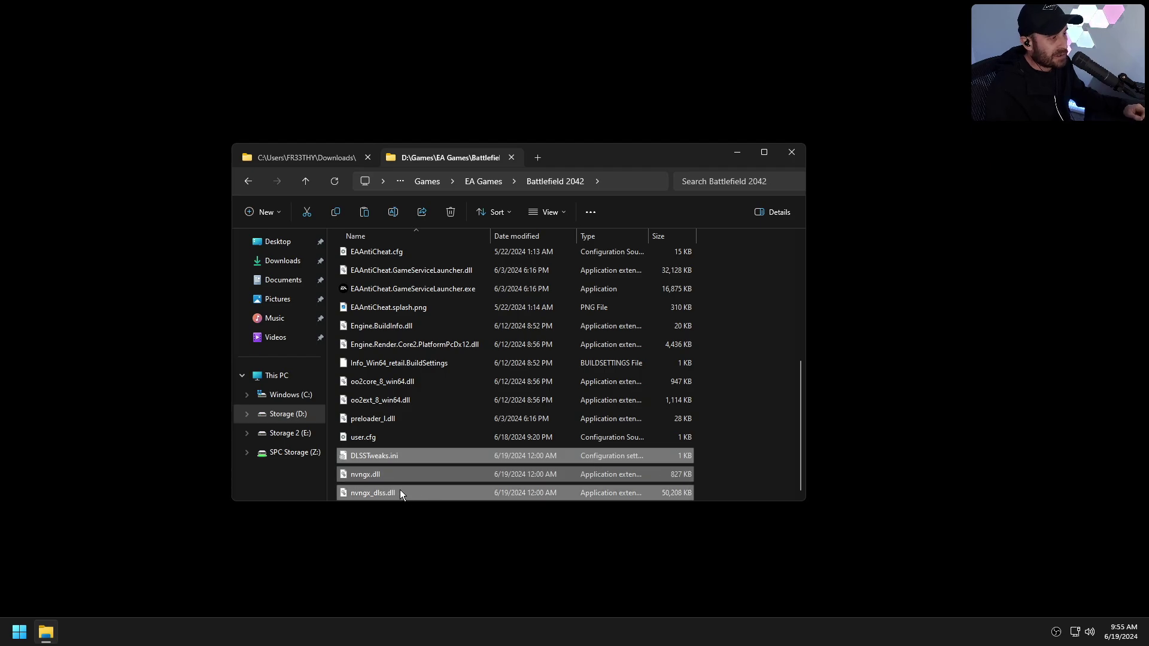
click(741, 476)
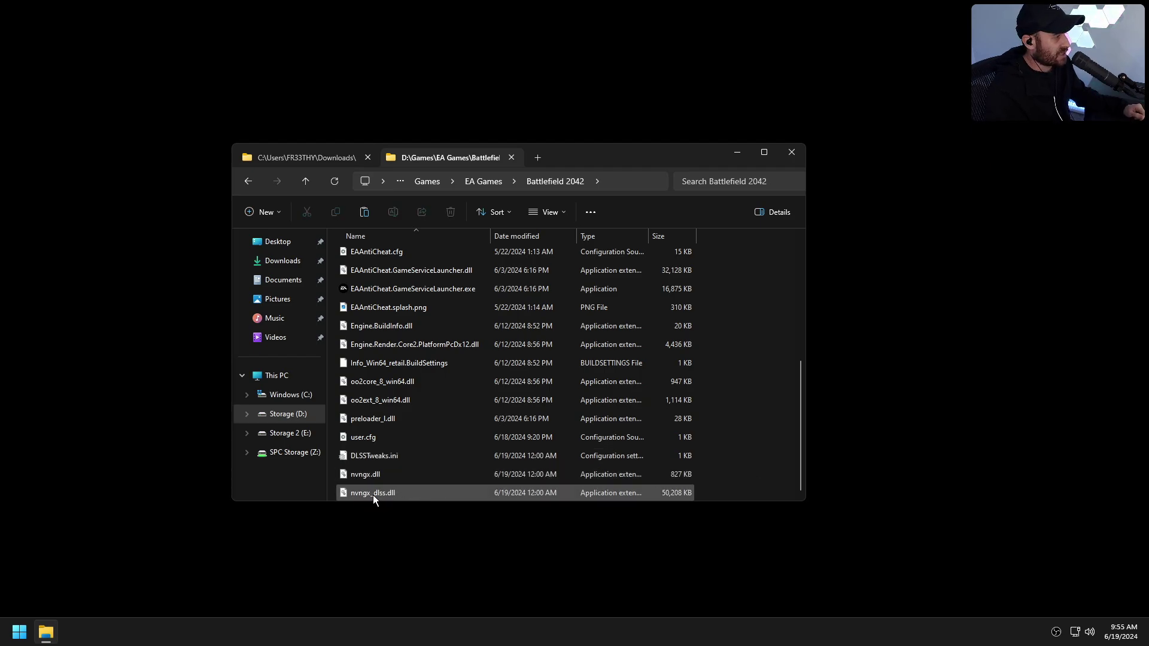
scroll(419, 492, up, 1)
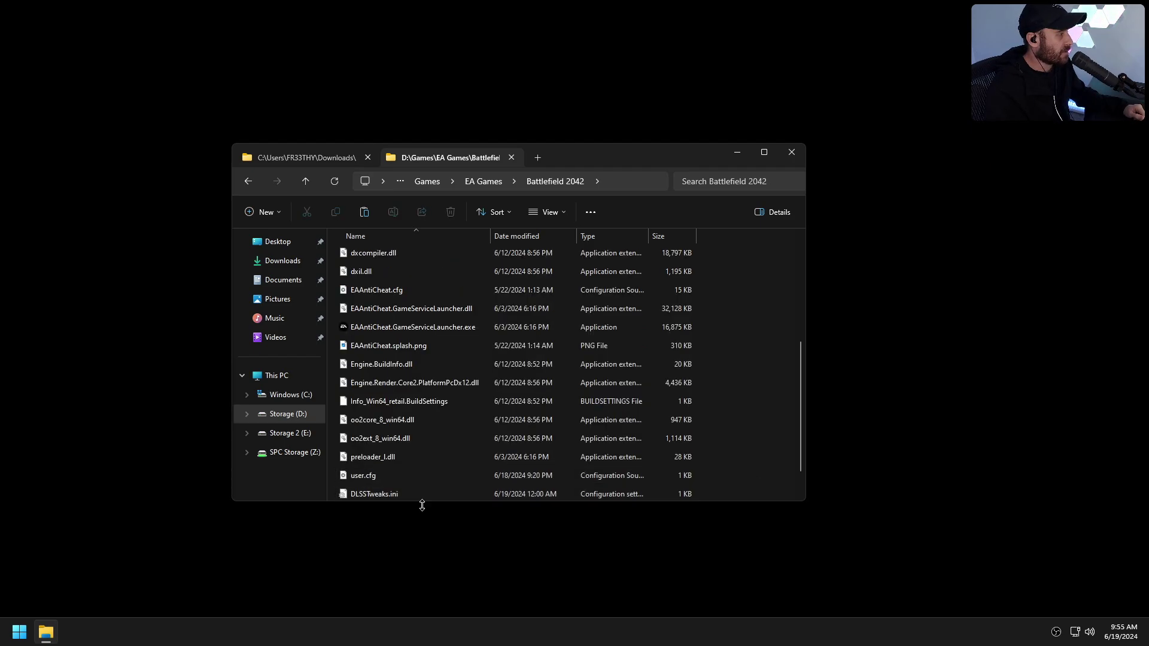
Step: Search Windows for "20" and launch Battlefield 2042
click(1, 641)
text(20)
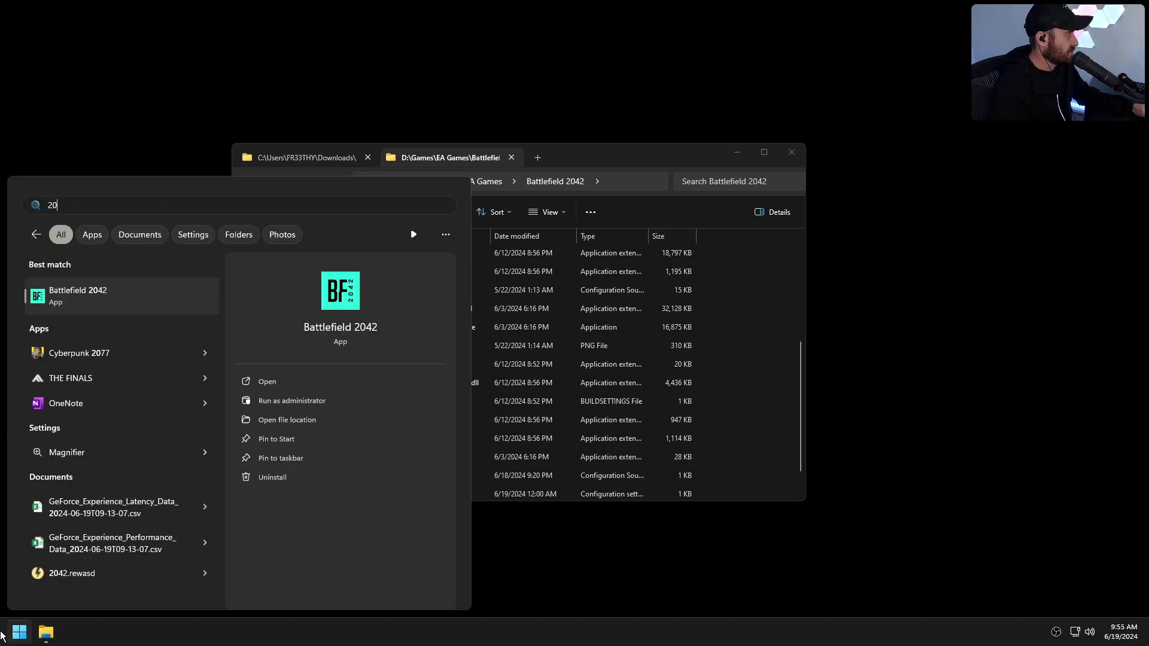
click(98, 286)
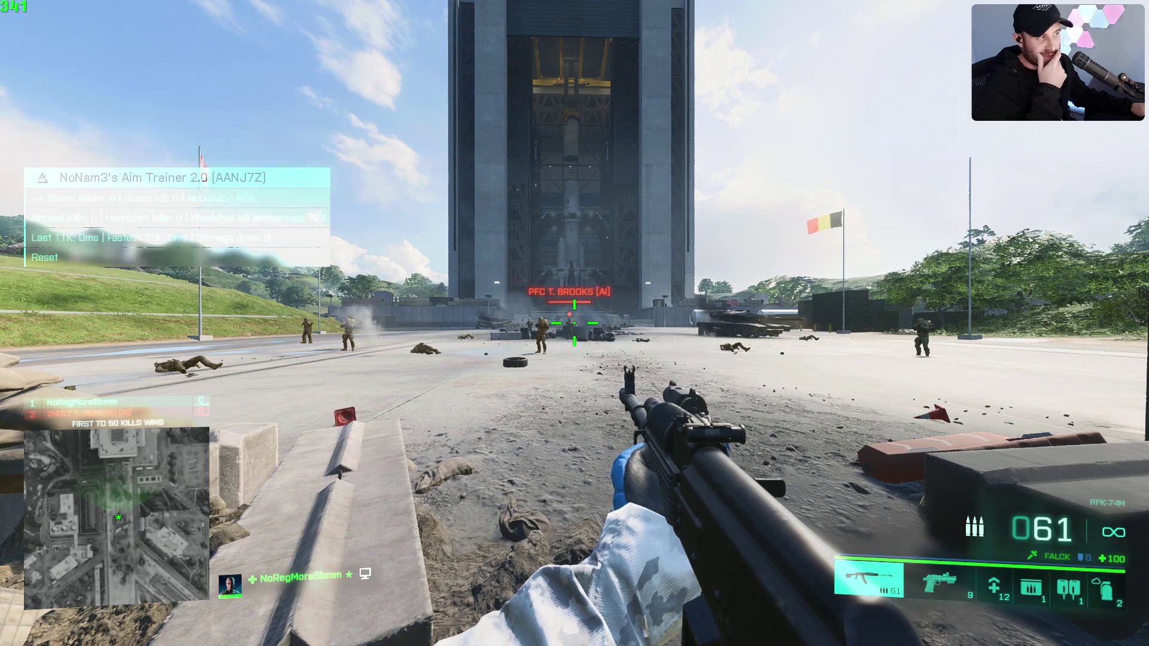
Step: Set DLSS to Quality in the advanced video options and return to the match
key(t)
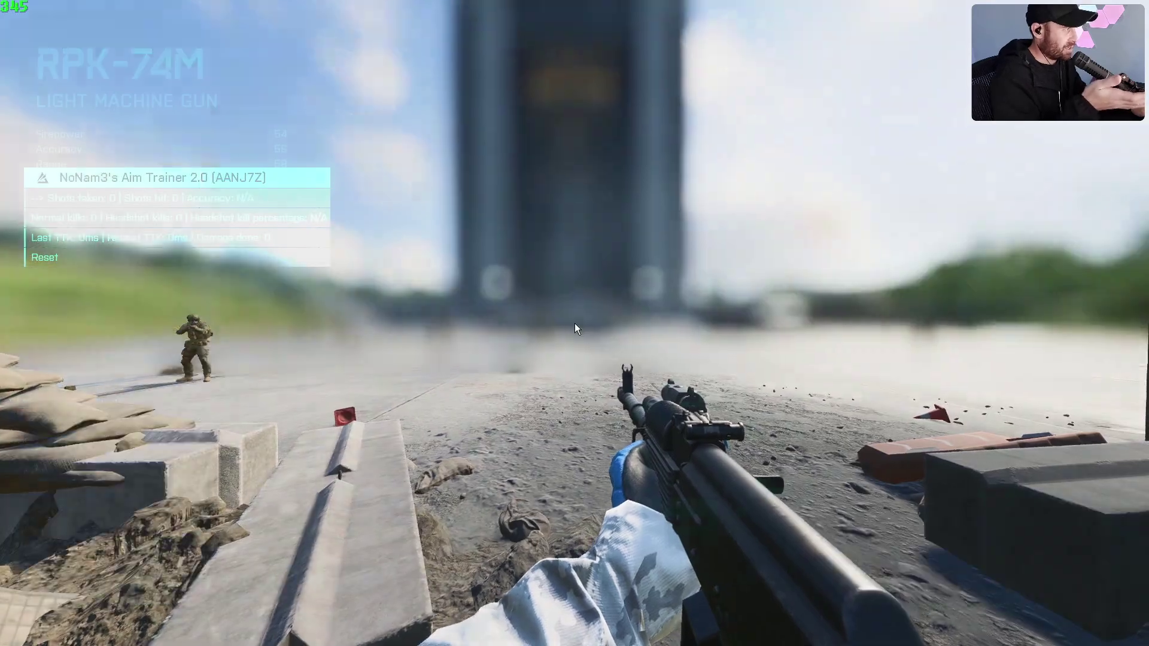
key(Escape)
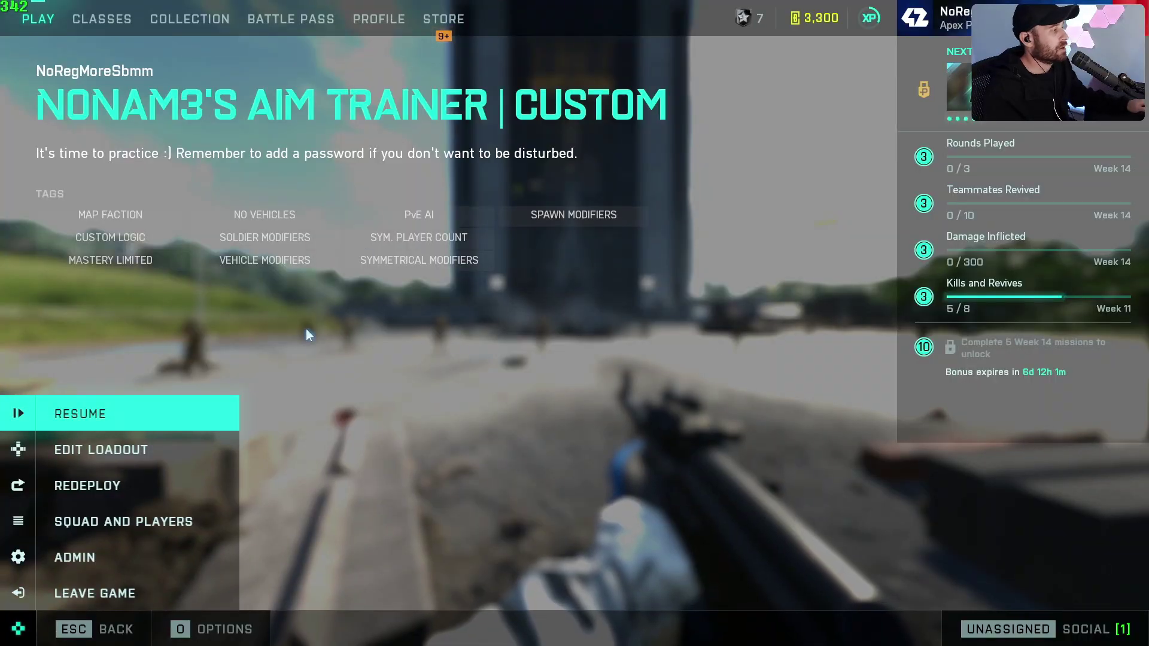
key(o)
scroll(452, 481, down, 3)
scroll(451, 477, down, 10)
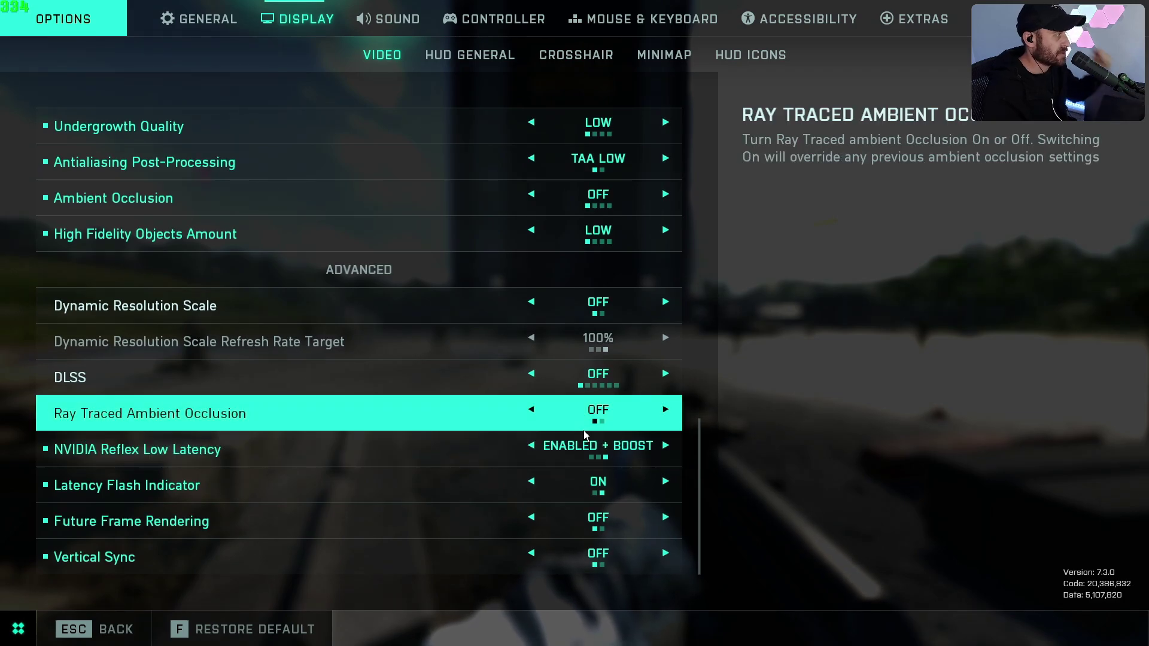
click(666, 374)
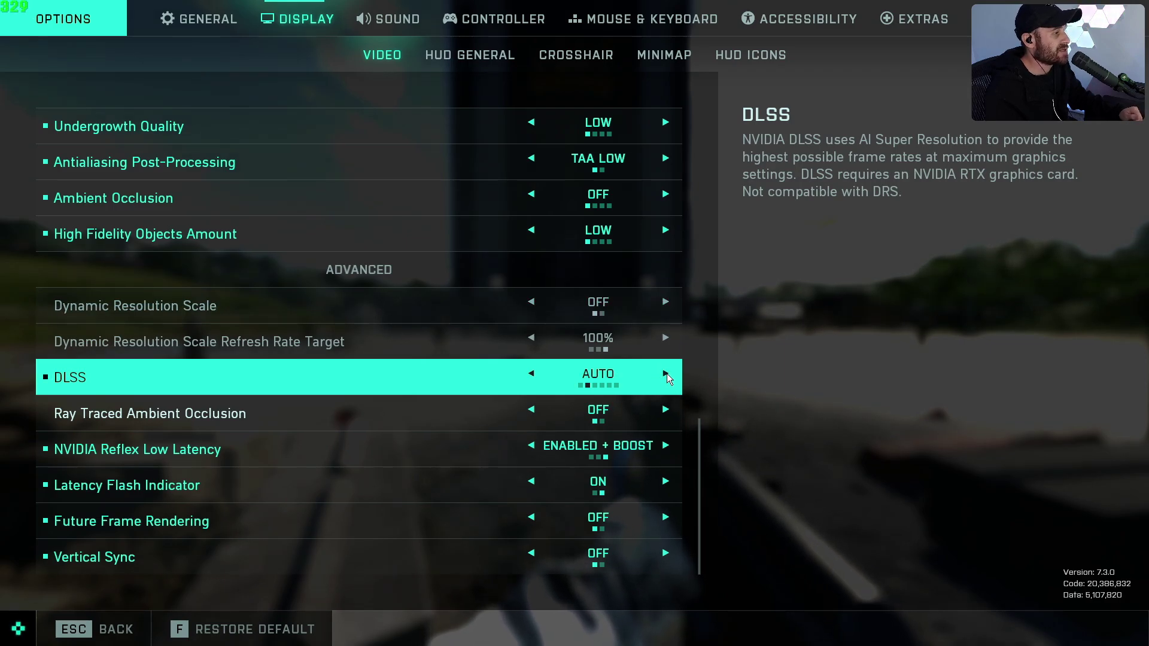
click(666, 374)
click(666, 374)
click(667, 374)
click(667, 373)
click(667, 374)
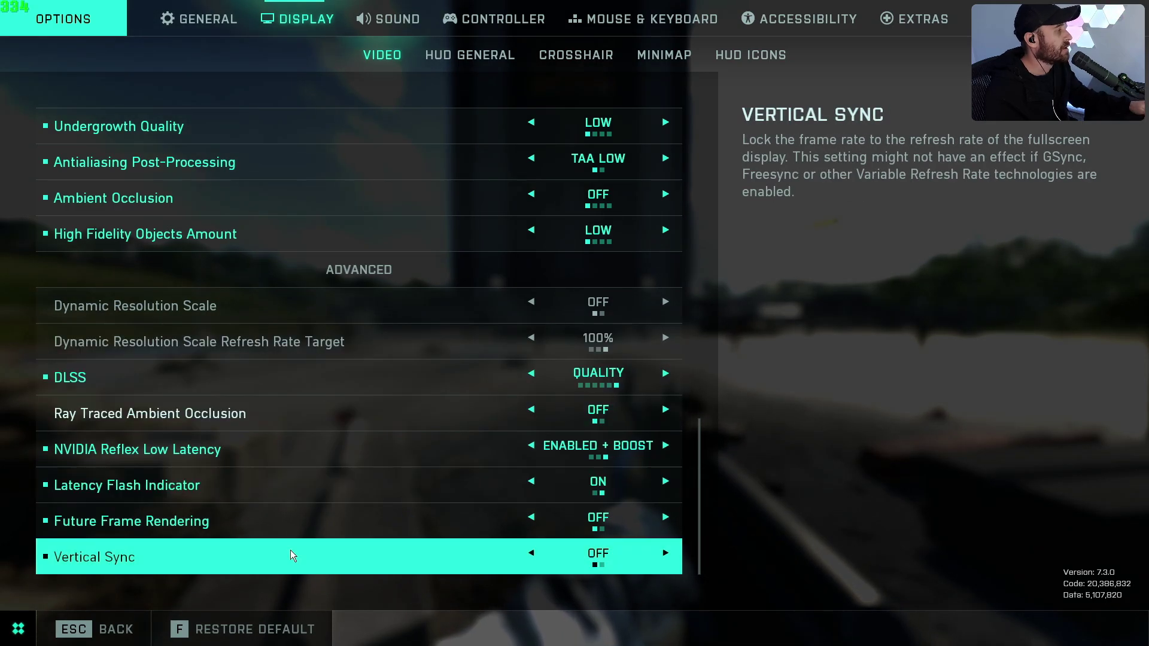
click(123, 636)
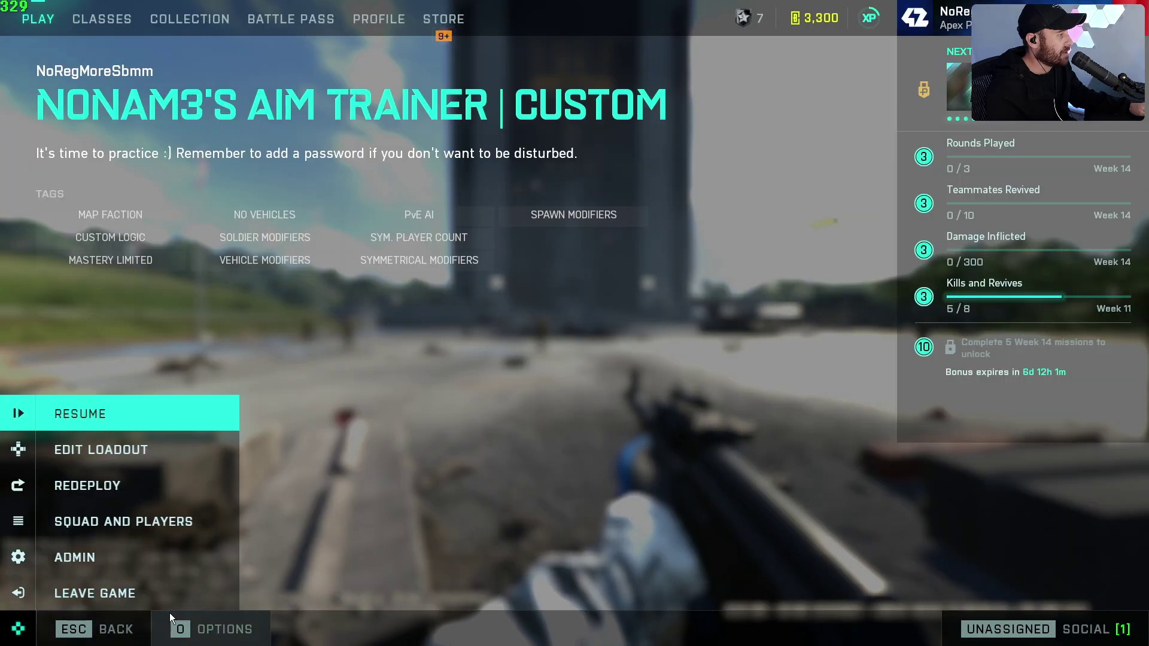
key(Escape)
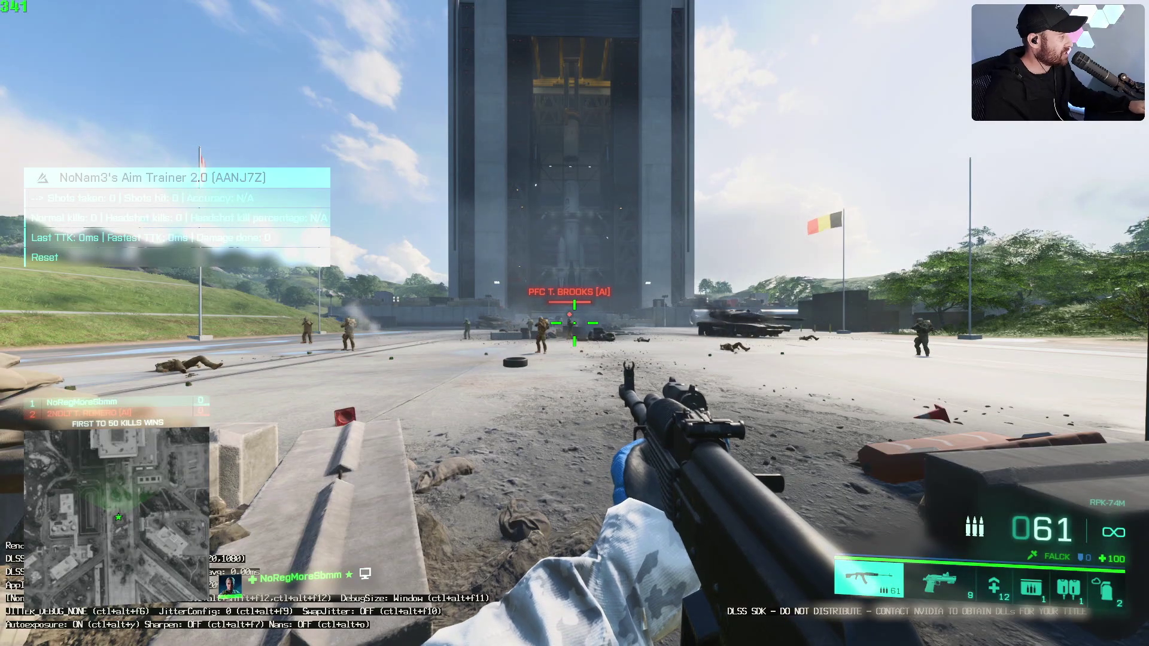
Step: Repeatedly open and close the weapon attachment view to examine the DLSS debug overlay beneath the HUD
right_click(575, 323)
key(Escape)
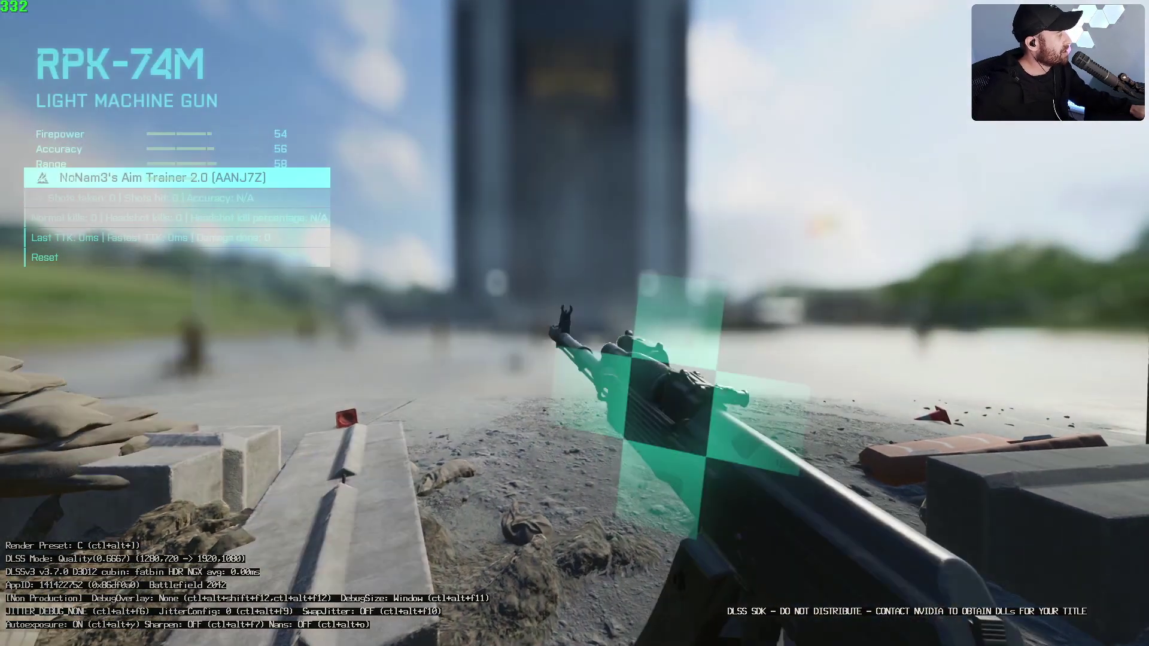
key(Escape)
key(Escape)
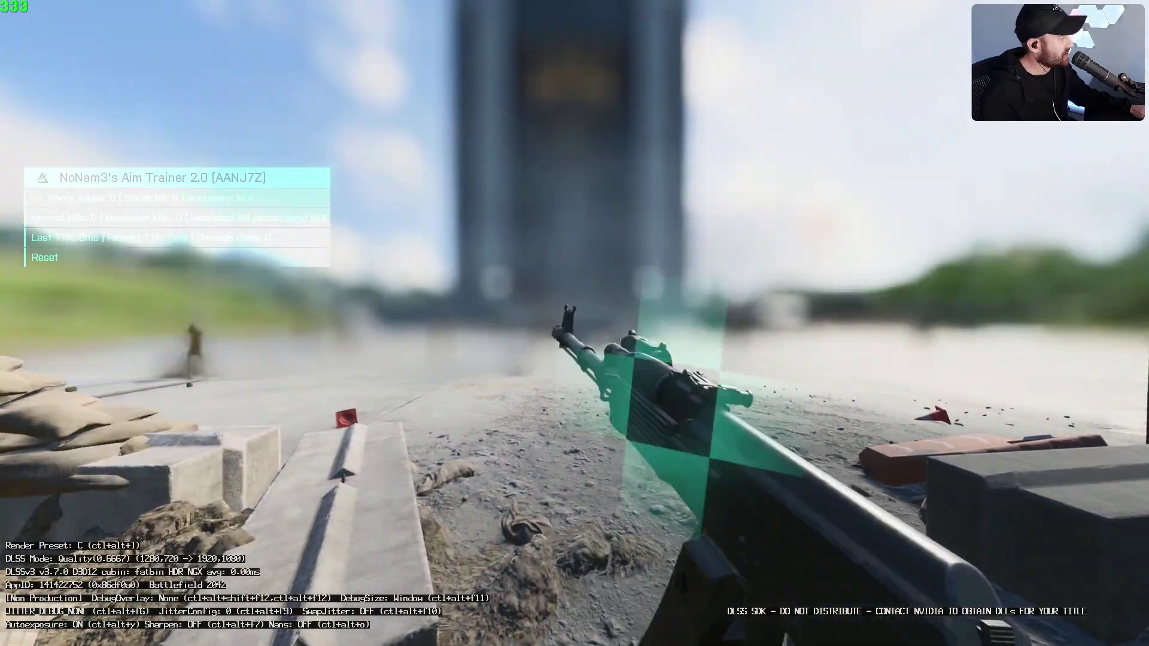
key(t)
key(t)
key(t)
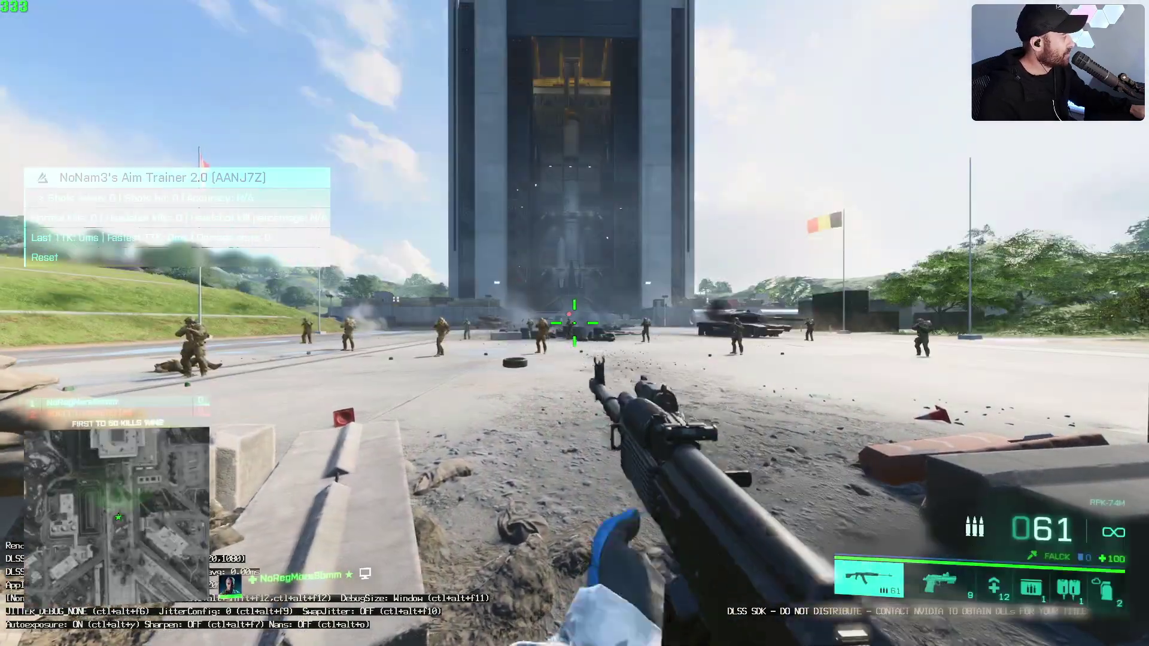
key(t)
key(t)
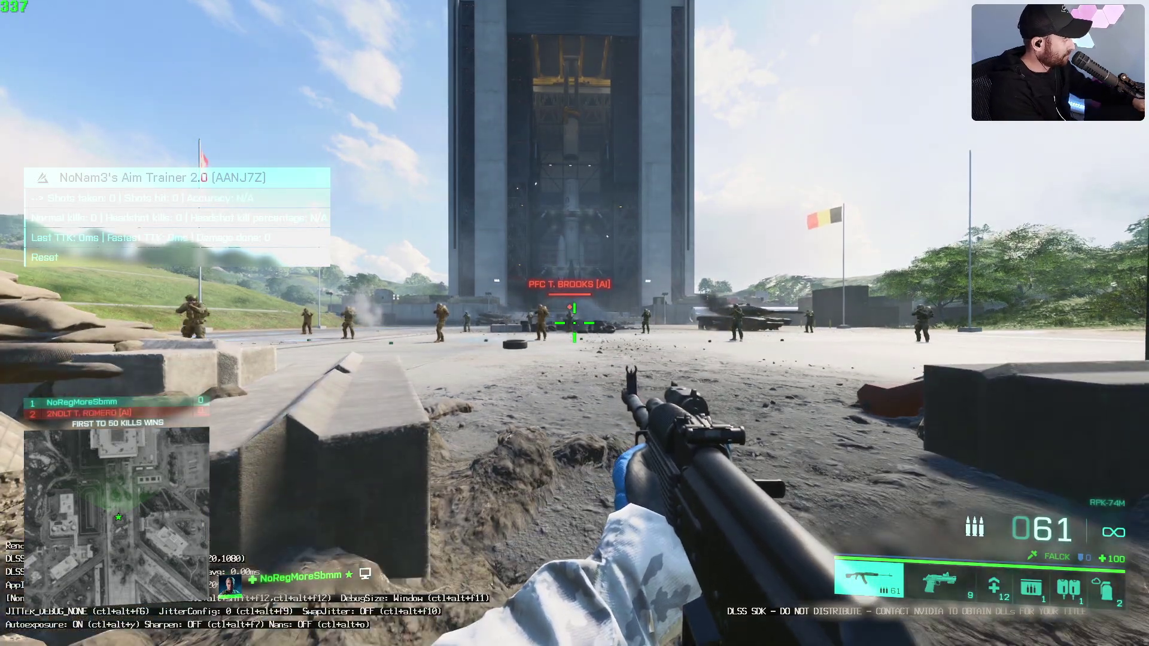
Step: Switch the DLSS jitter mode to JITTER_DEBUG_JITTER and check the overlay using the weapon attachment view
key(ctrl+alt+F6)
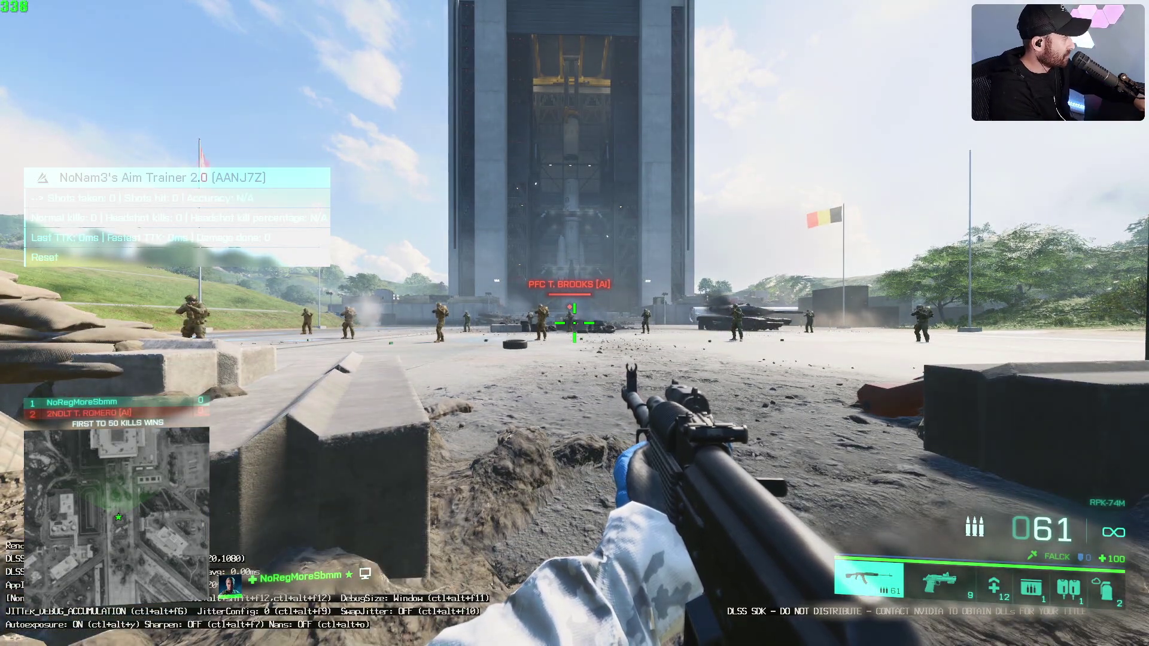
key(w)
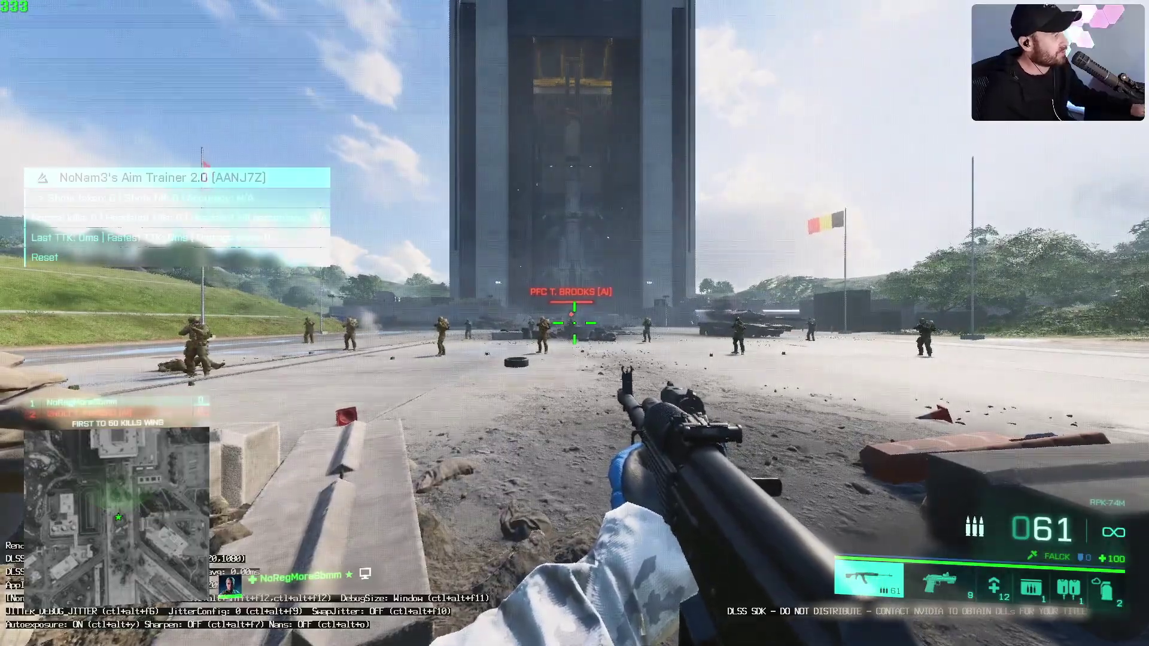
key(t)
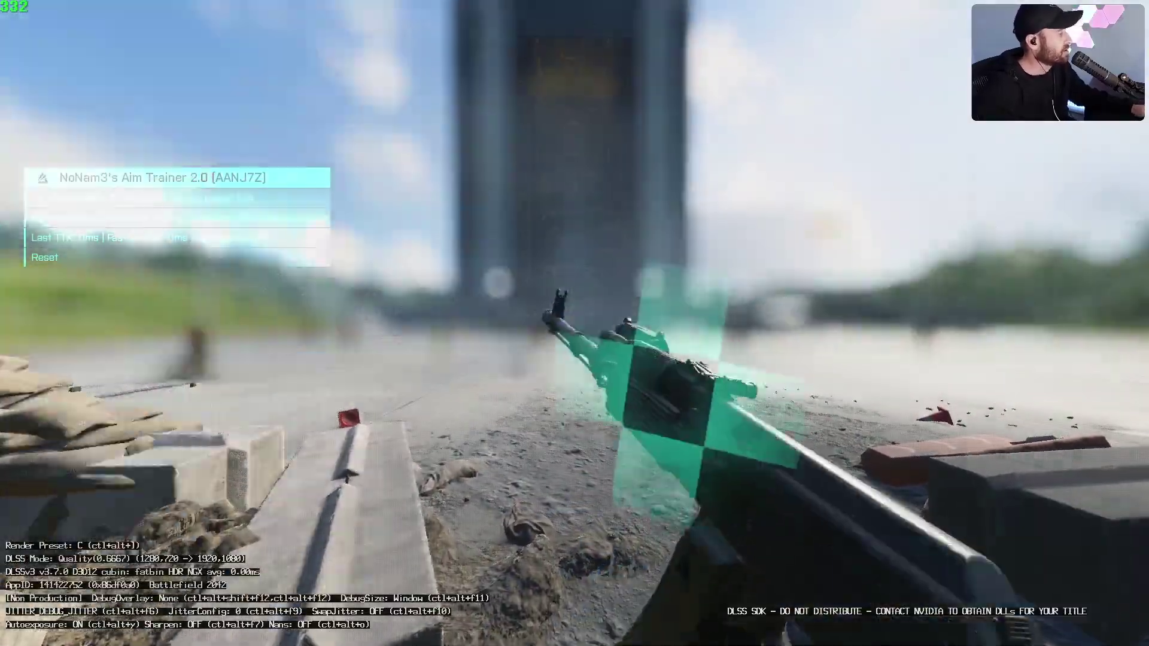
key(t)
key(t)
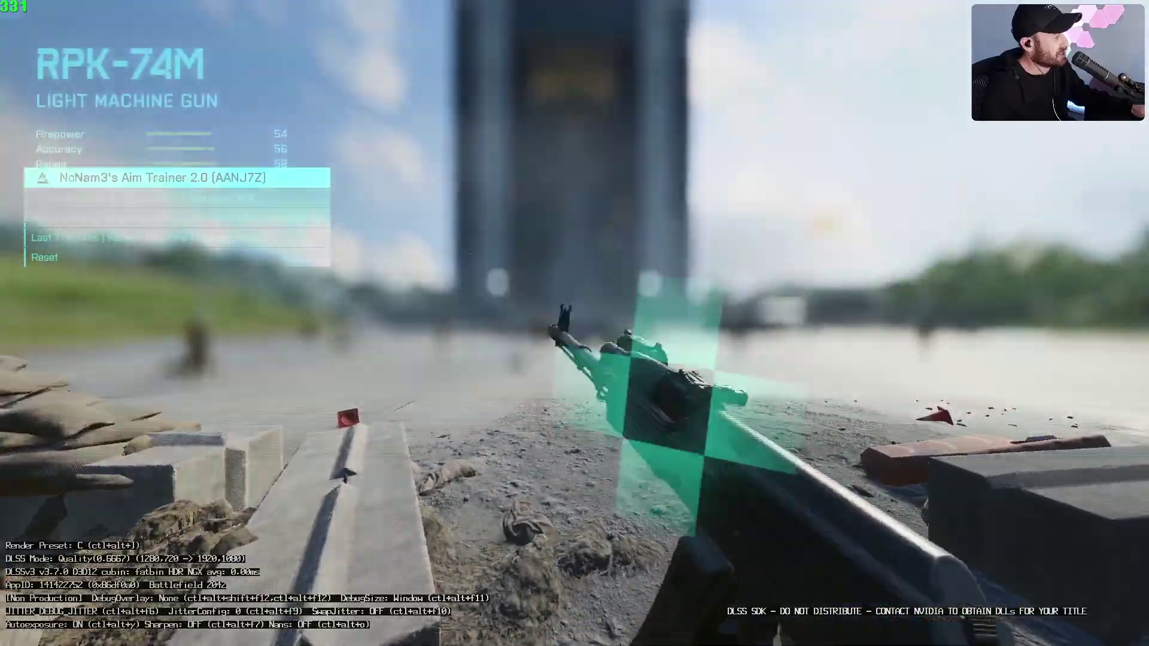
key(t)
key(t)
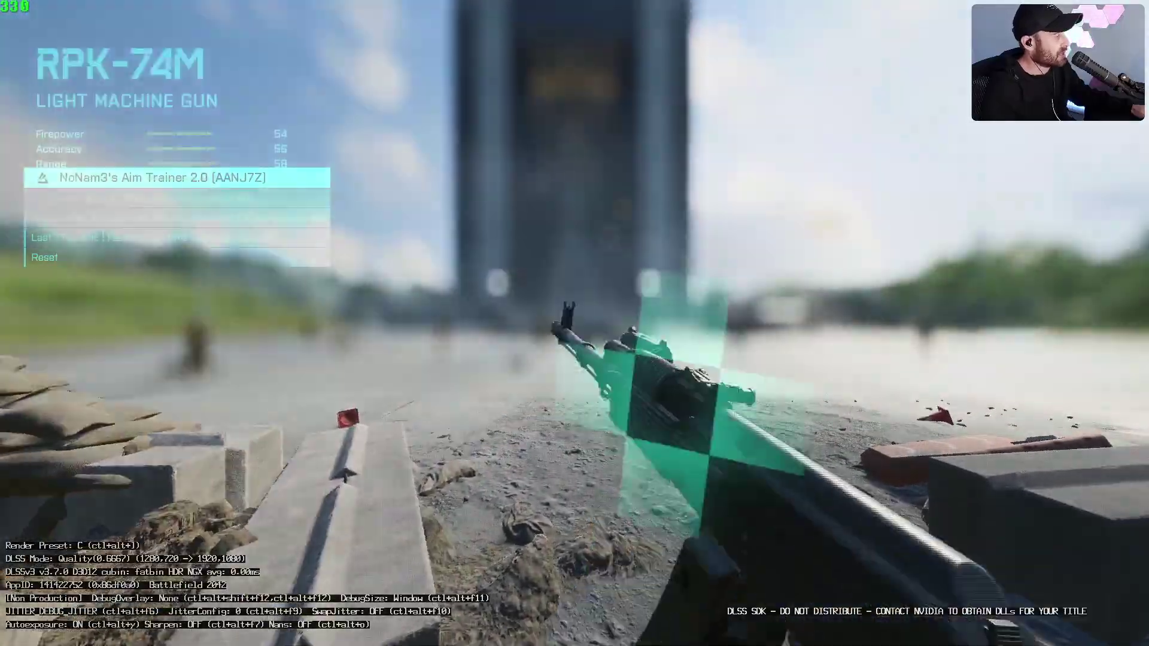
key(t)
key(t)
key(t)
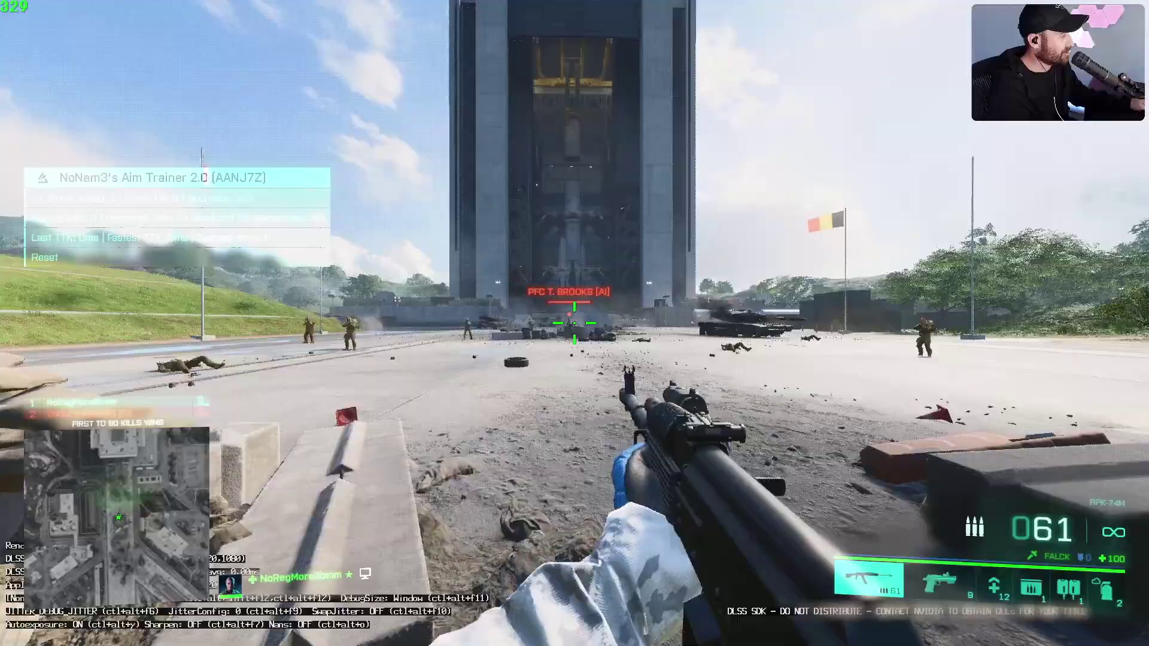
Step: Crouch behind the concrete blocks and set DLSS sharpening to 1.00
key(c)
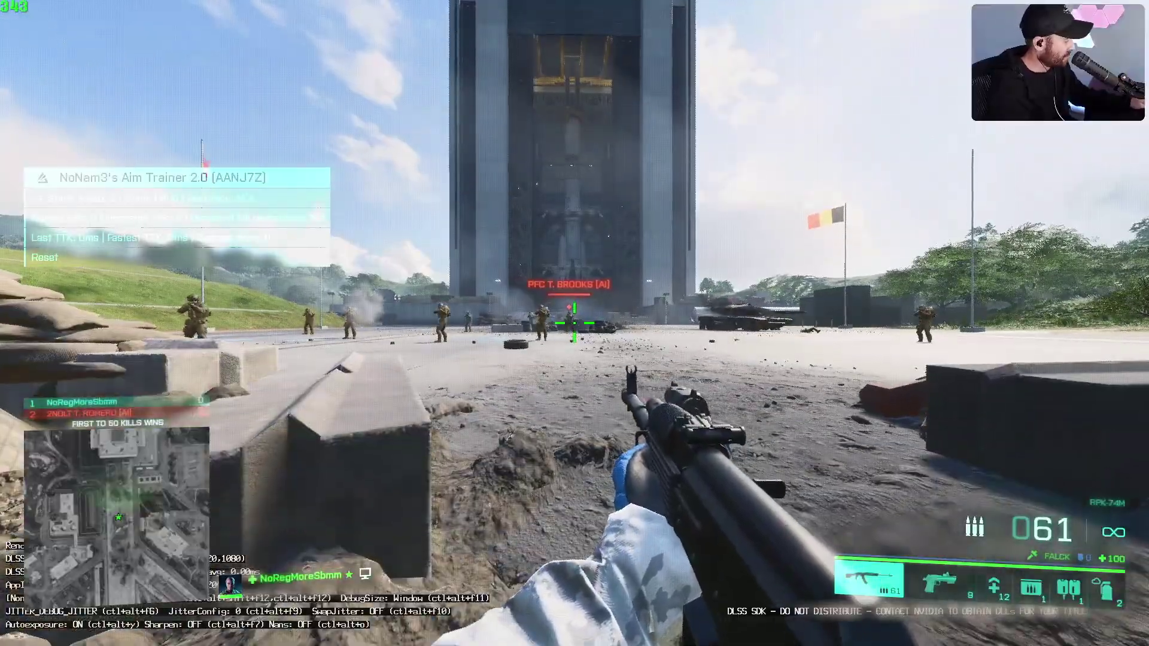
key(ctrl+alt+F7)
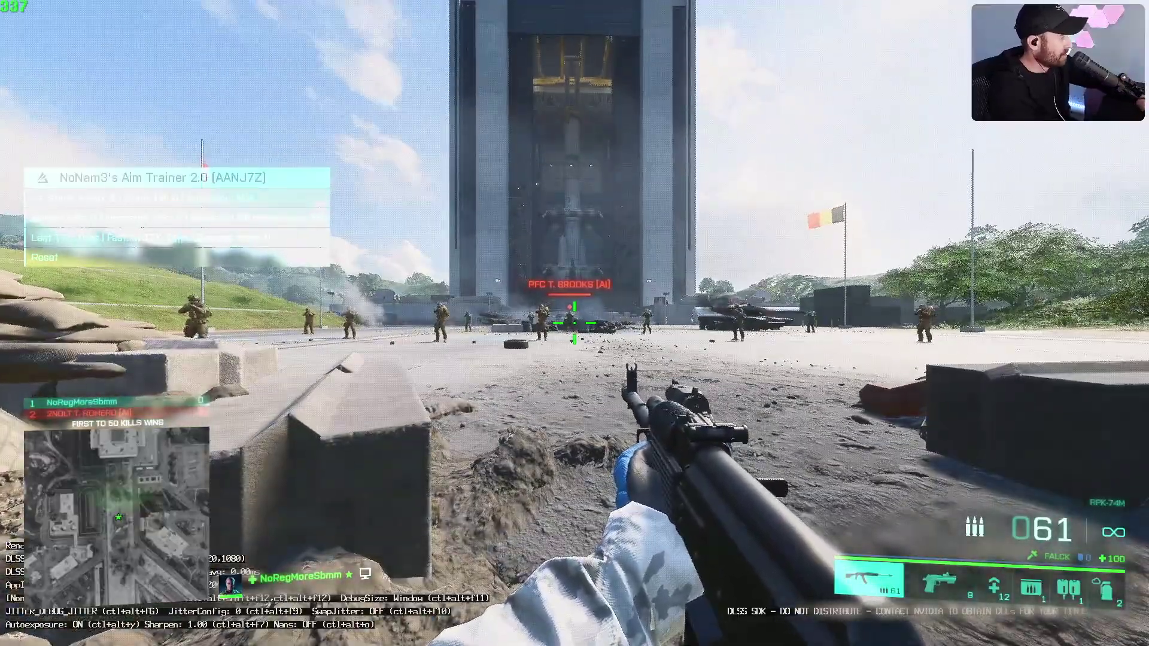